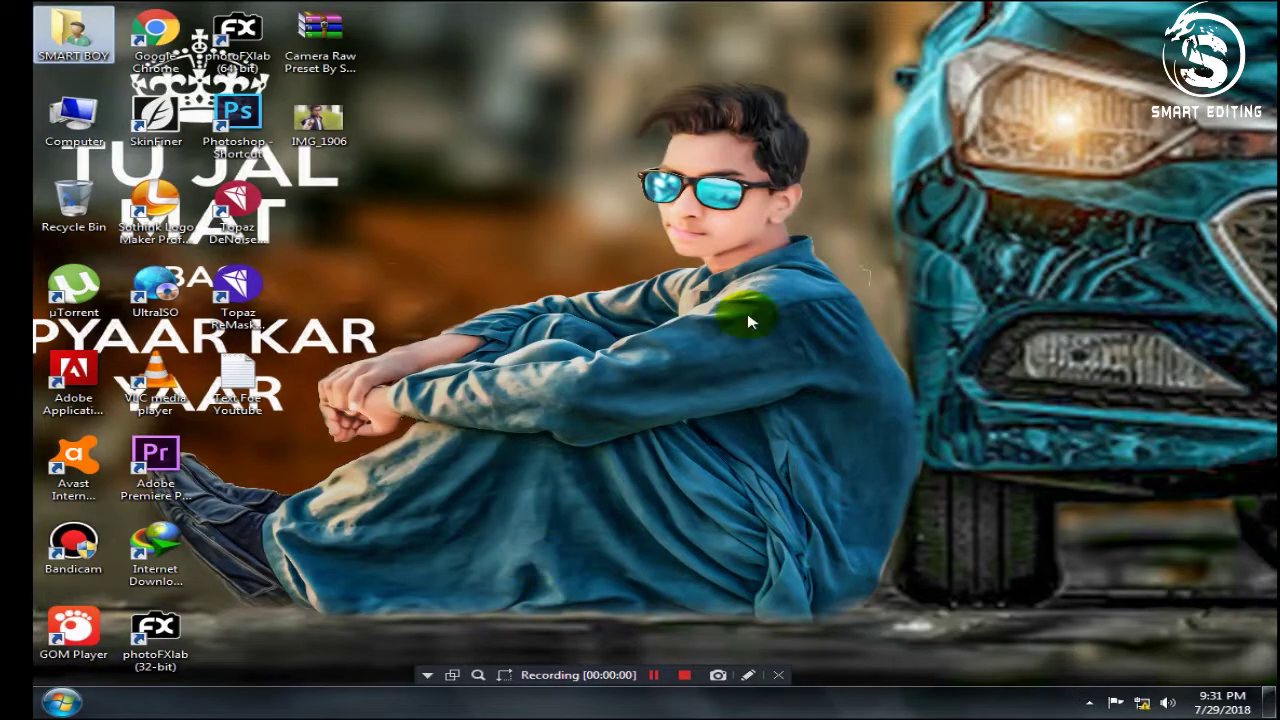
Refresh the desktop several times from its right-click menu
right_click(735, 257)
left_click(772, 298)
right_click(788, 345)
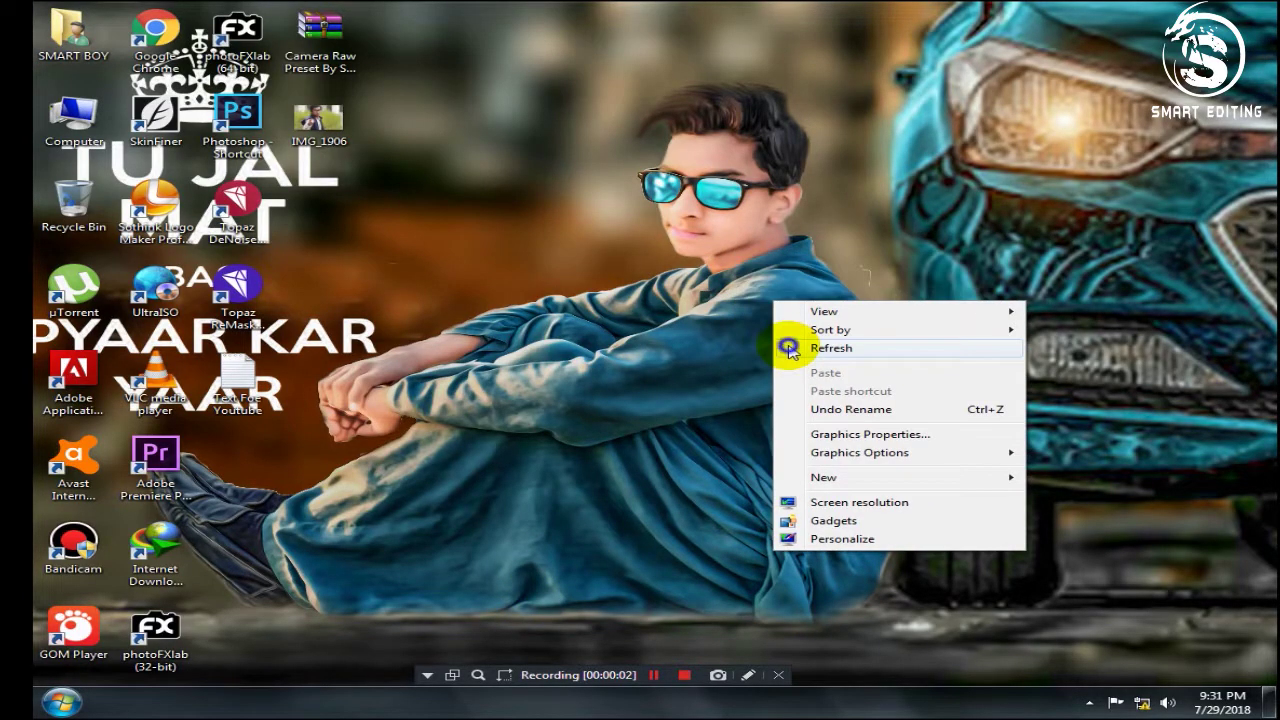
left_click(813, 390)
right_click(812, 385)
left_click(828, 432)
right_click(828, 435)
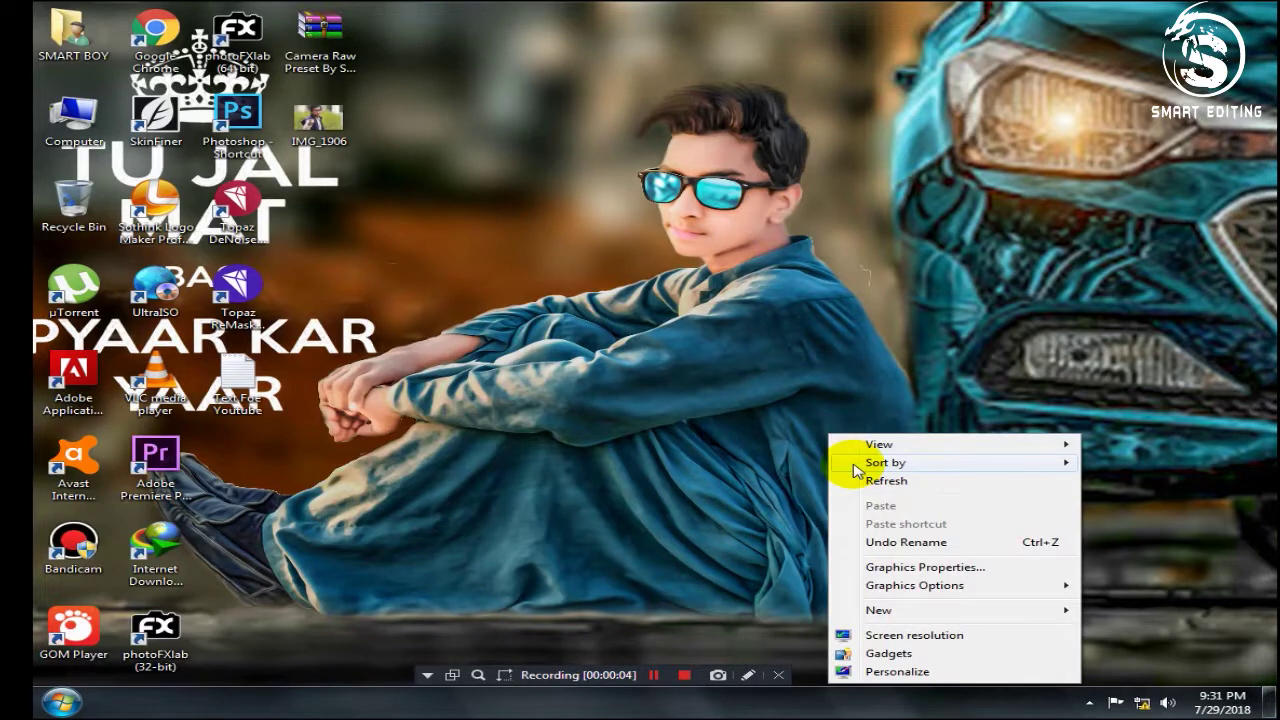
left_click(862, 481)
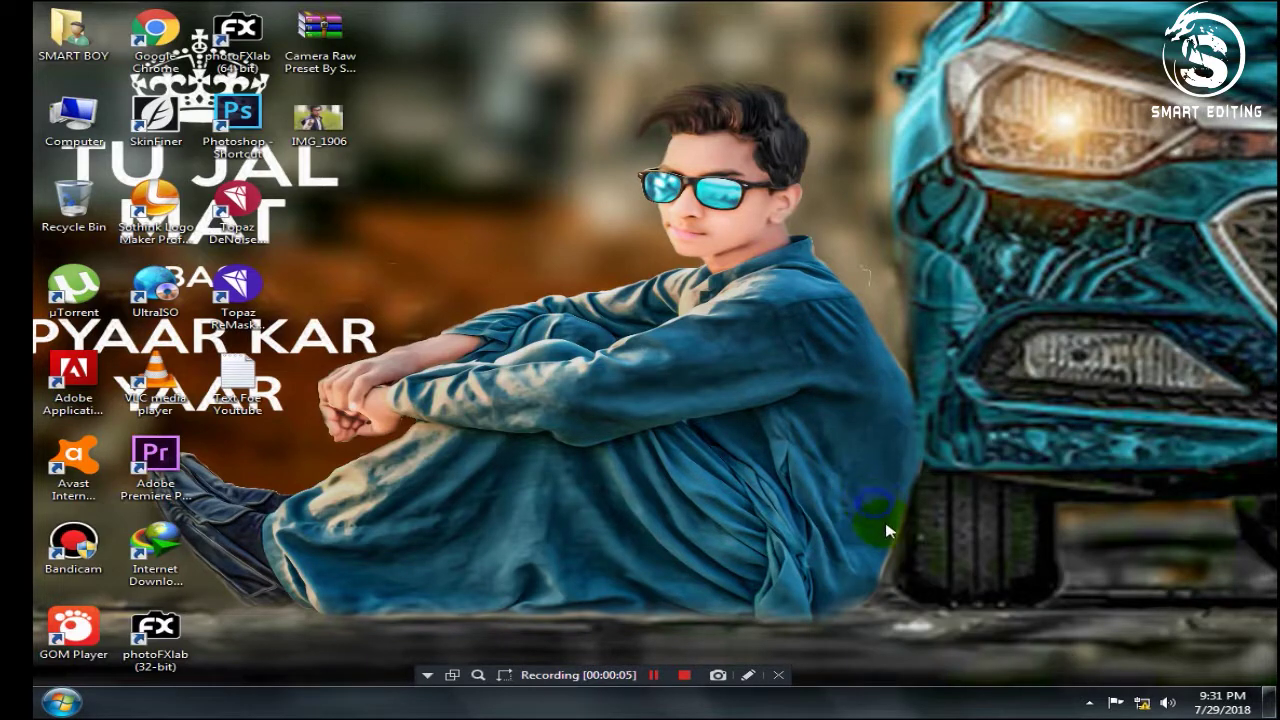
right_click(876, 503)
left_click(933, 301)
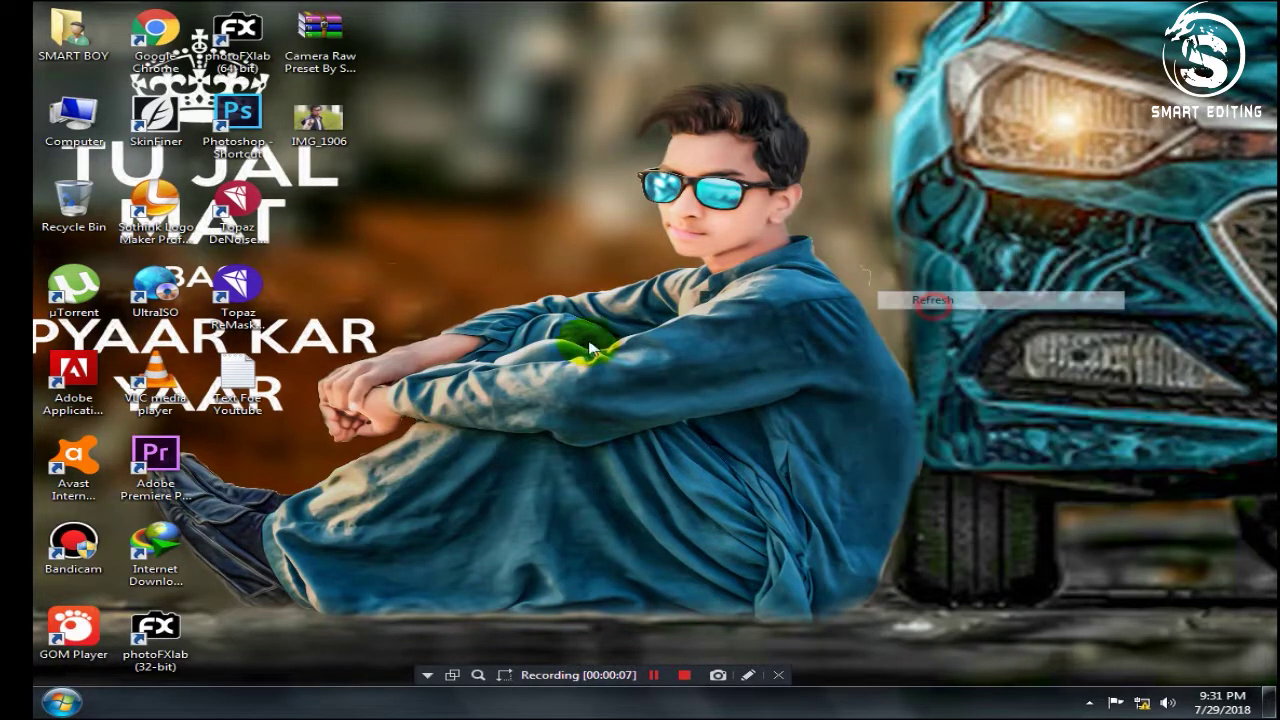
Open the Text Foe Youtube notes maximized and read through the opening lines
double_click(237, 378)
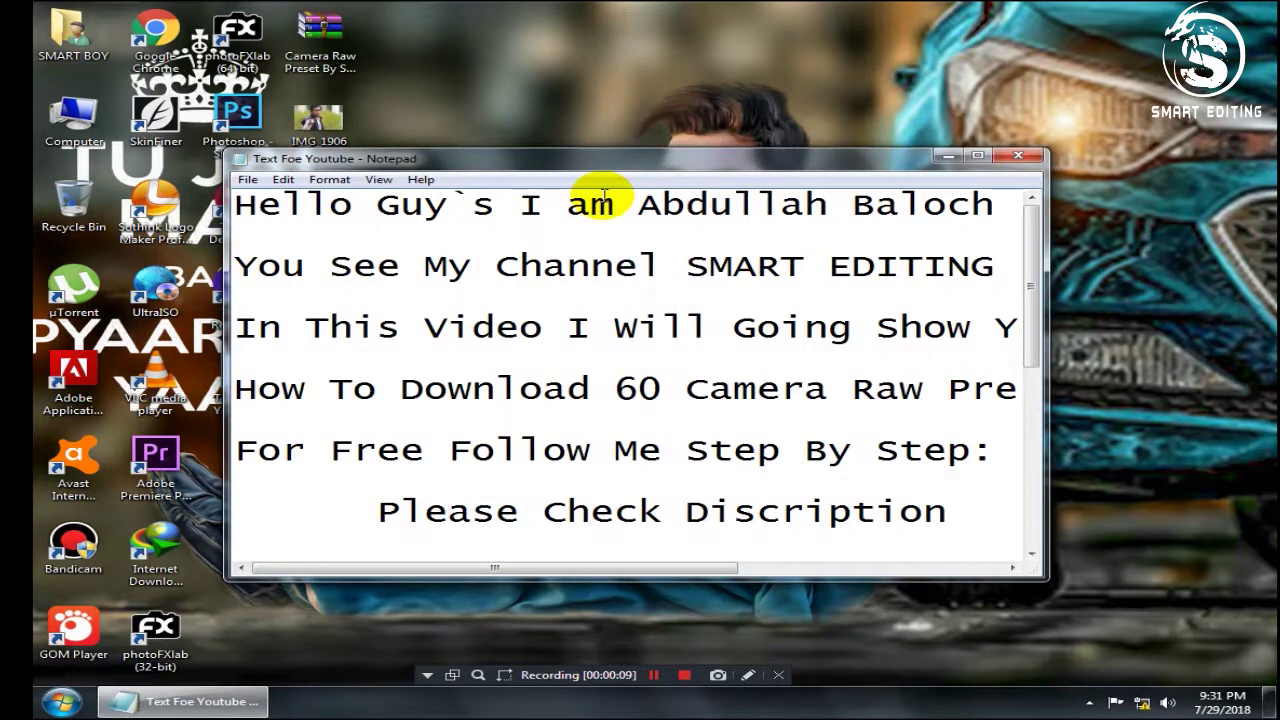
double_click(615, 165)
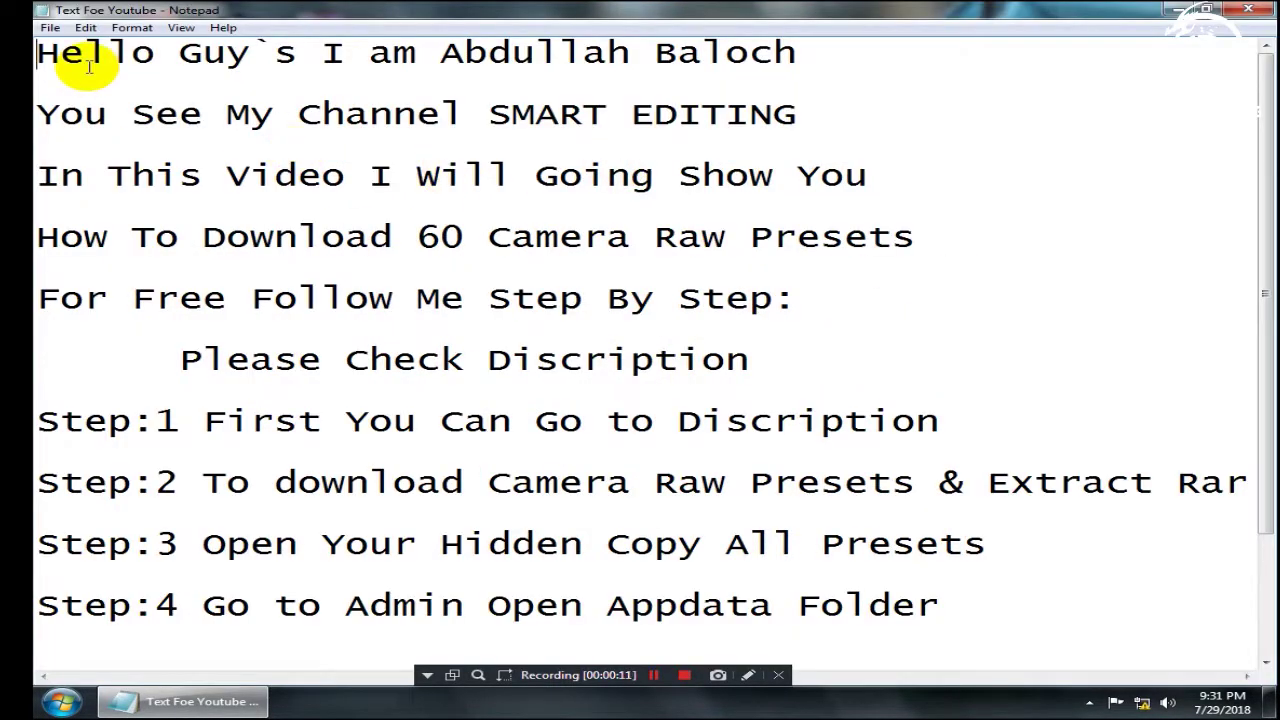
left_click_drag(40, 55, 822, 56)
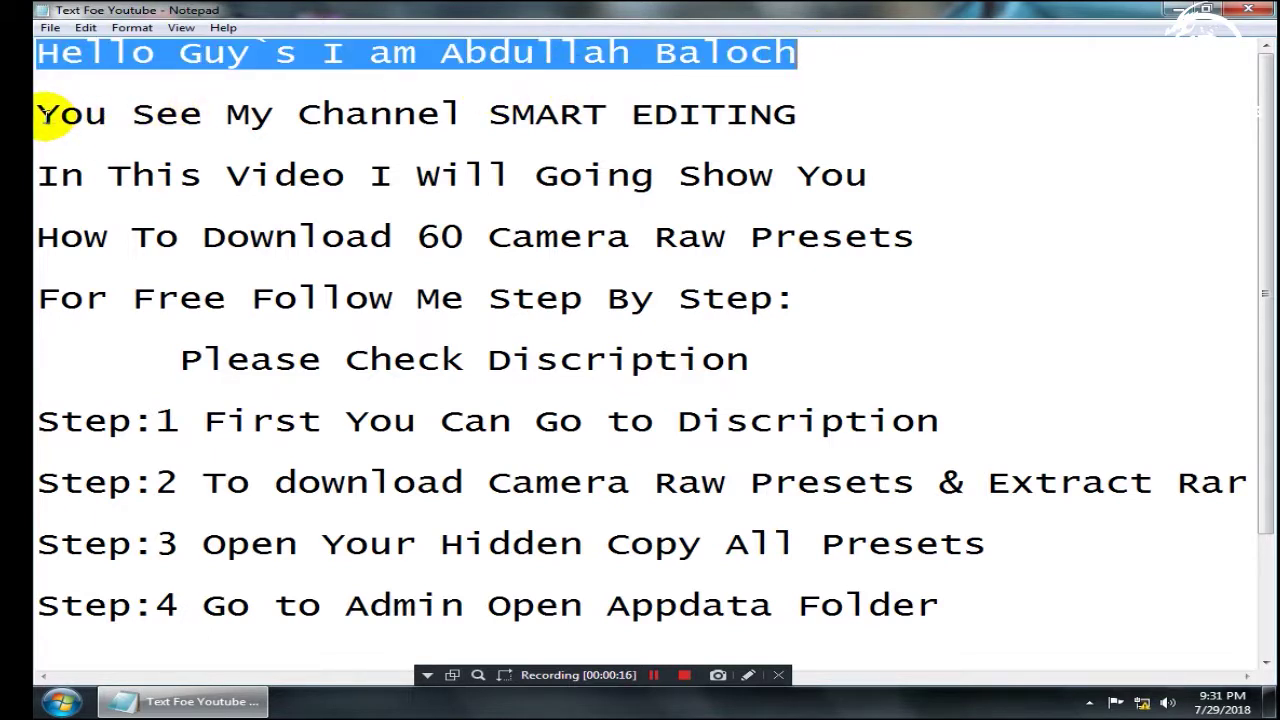
left_click_drag(40, 113, 798, 105)
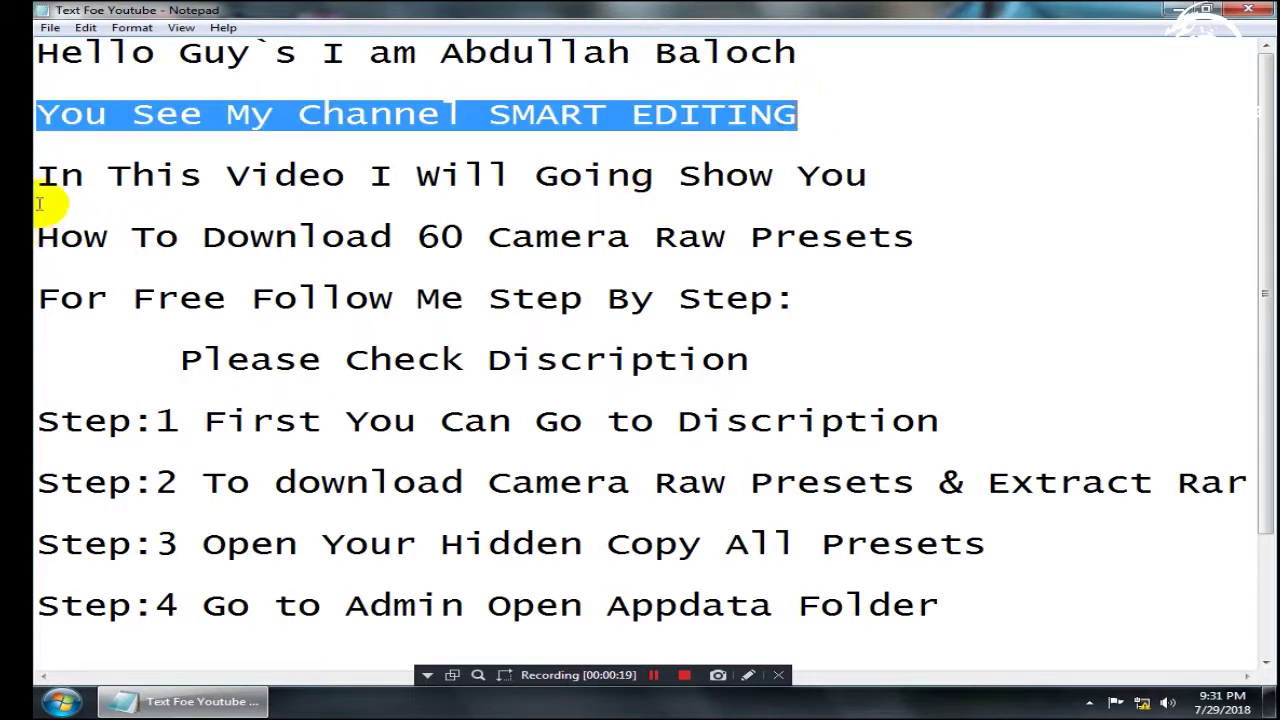
left_click_drag(38, 185, 845, 175)
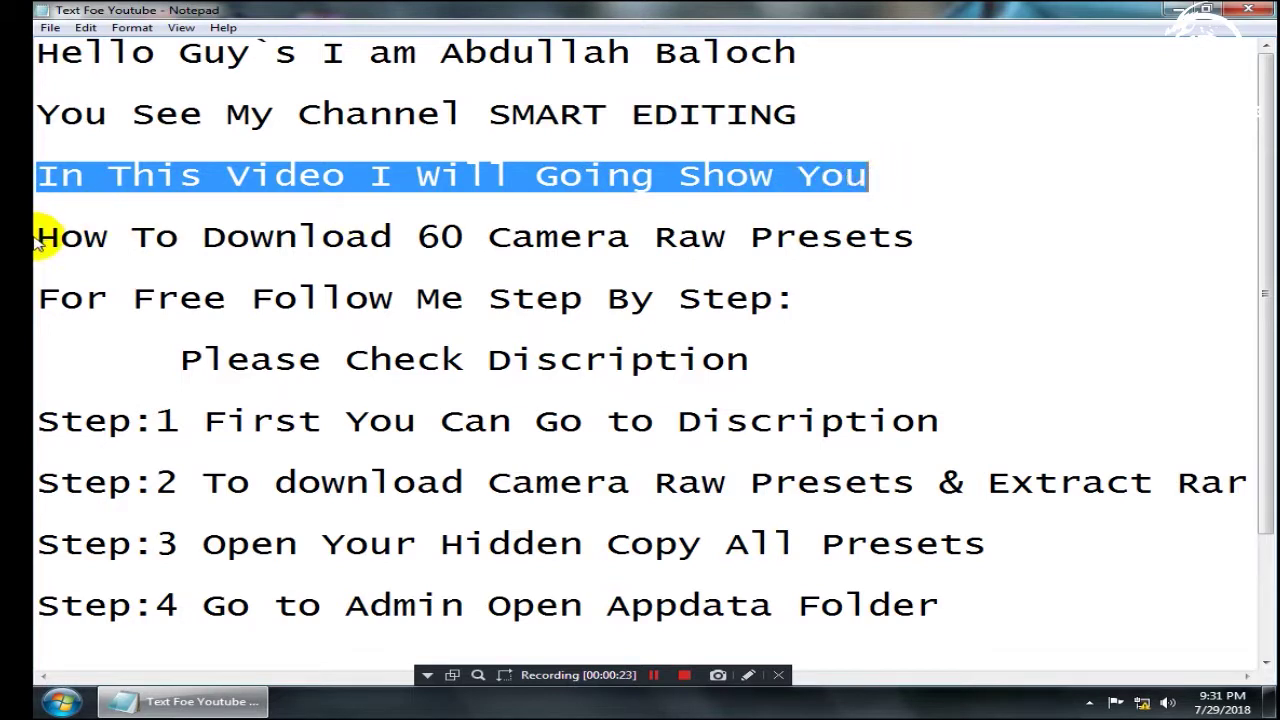
left_click_drag(38, 237, 912, 232)
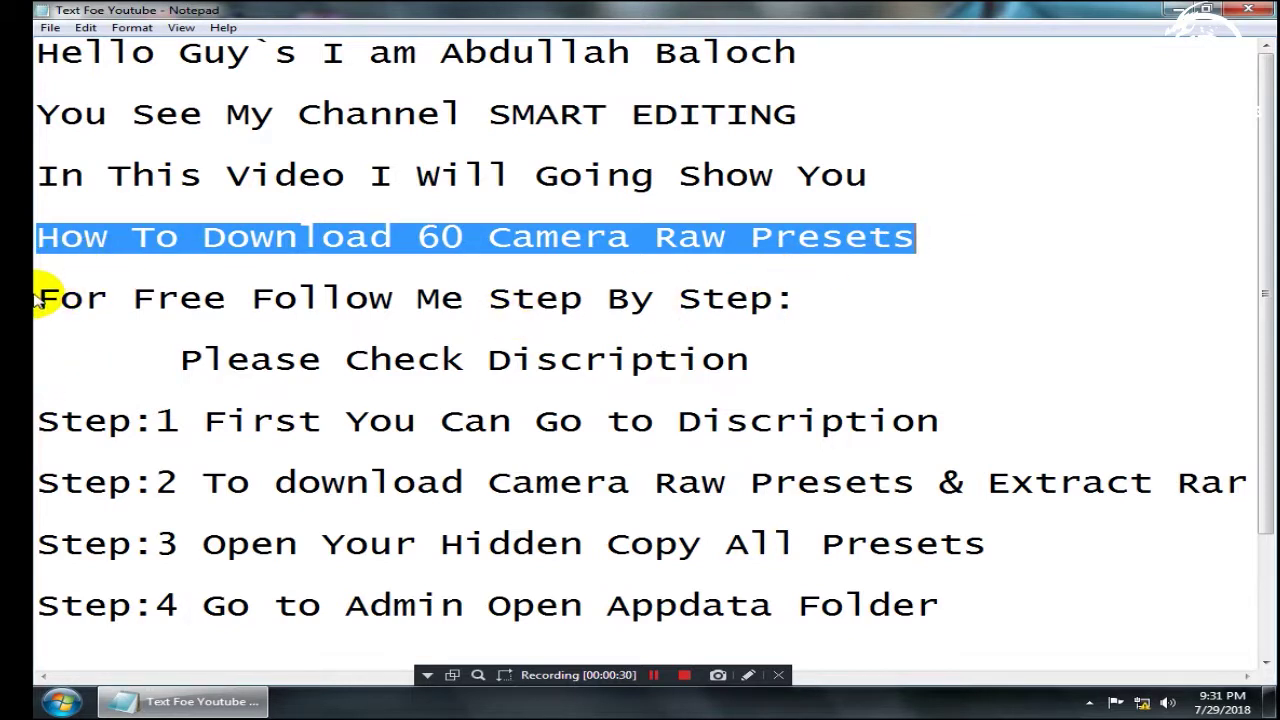
left_click_drag(45, 298, 807, 296)
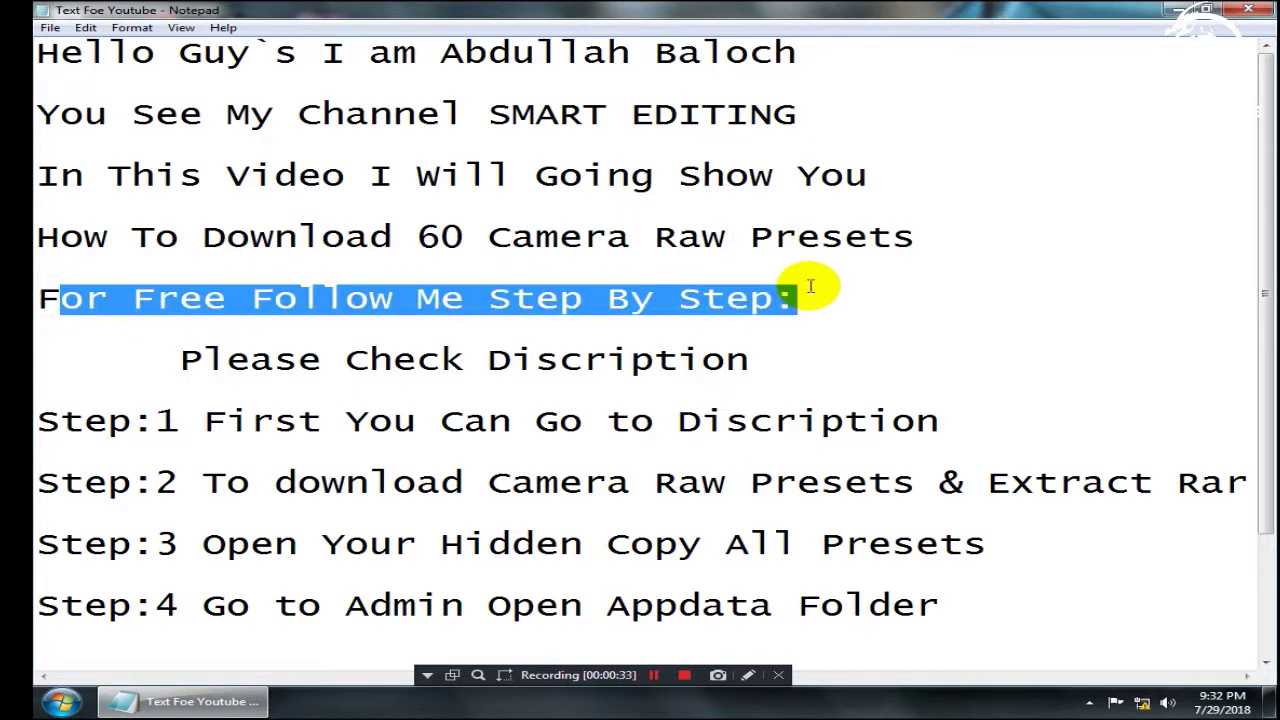
Minimize the notes, dismiss the desktop menu, then bring the notes back
left_click(1176, 8)
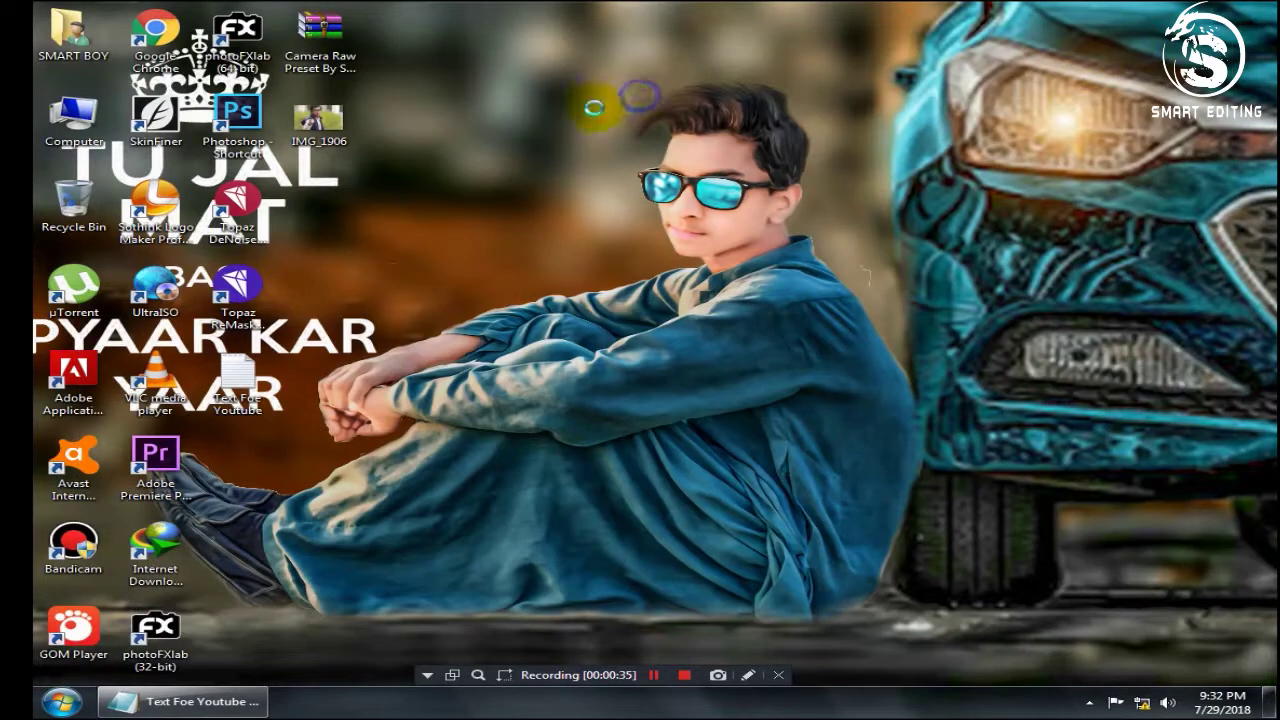
right_click(641, 97)
right_click(643, 130)
right_click(688, 183)
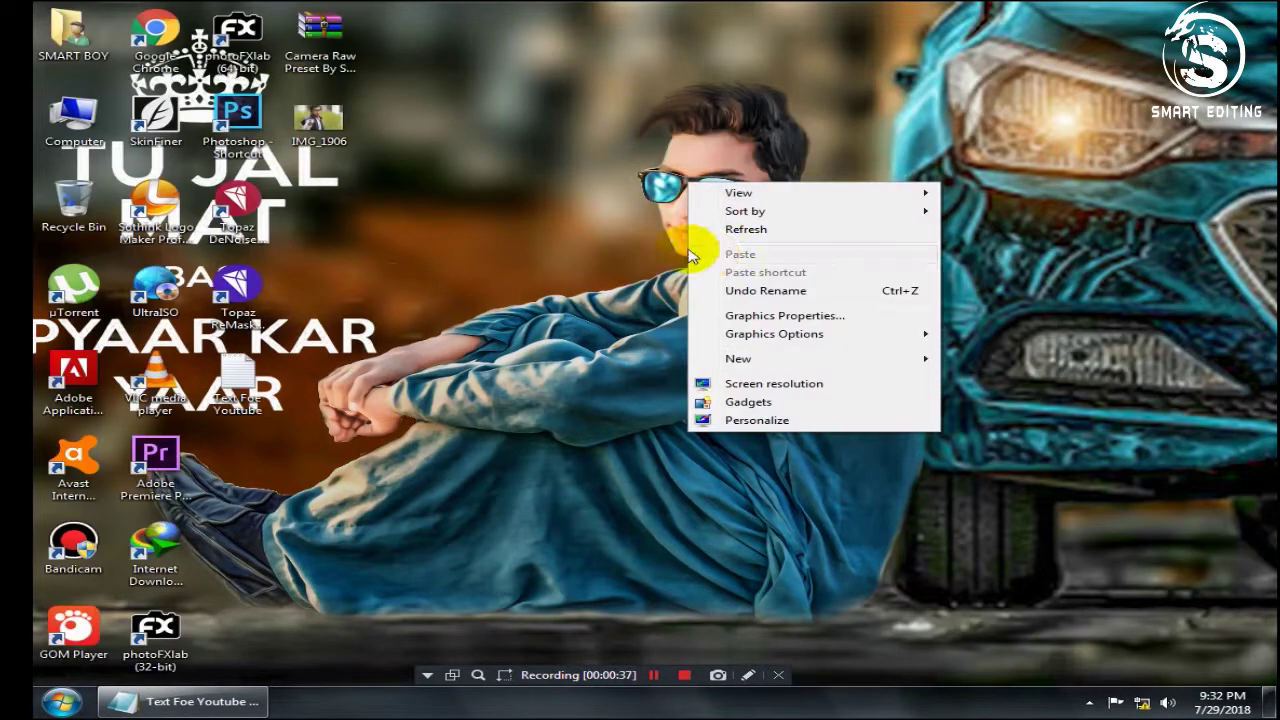
left_click(748, 236)
left_click(180, 701)
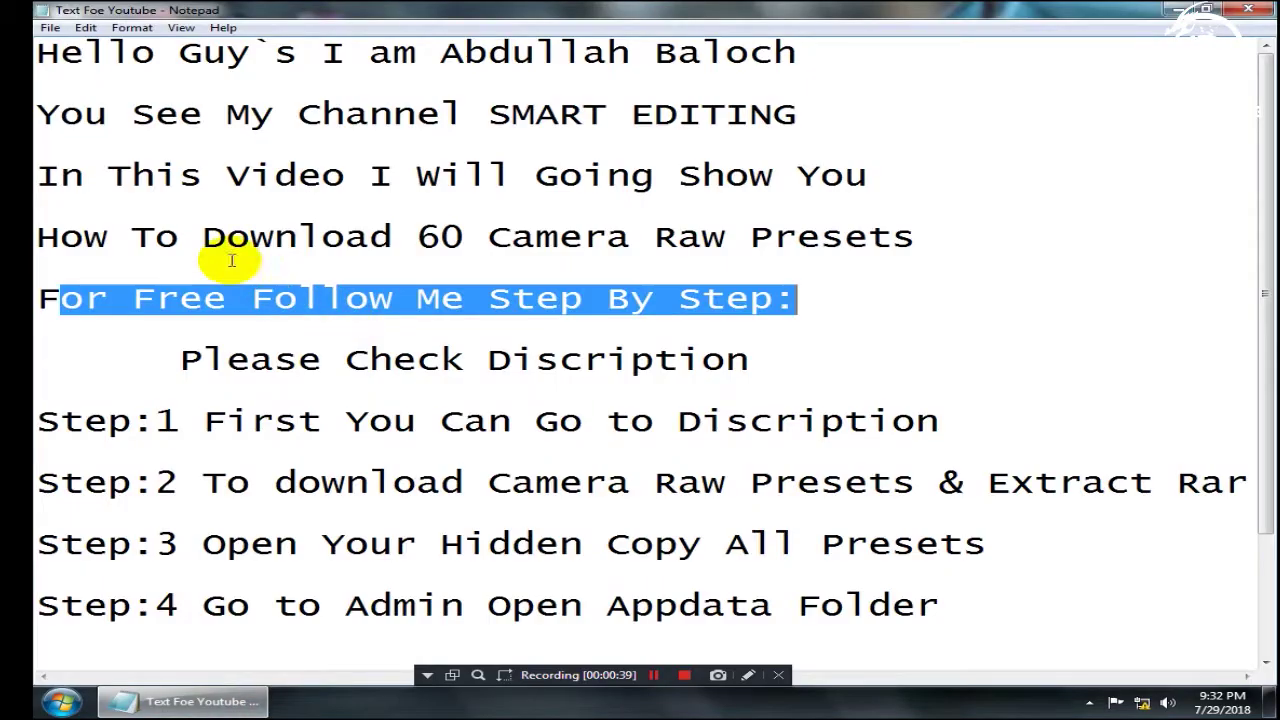
Read the Please Check Discription, Step:1 and Step:2 instruction lines
left_click_drag(183, 360, 762, 358)
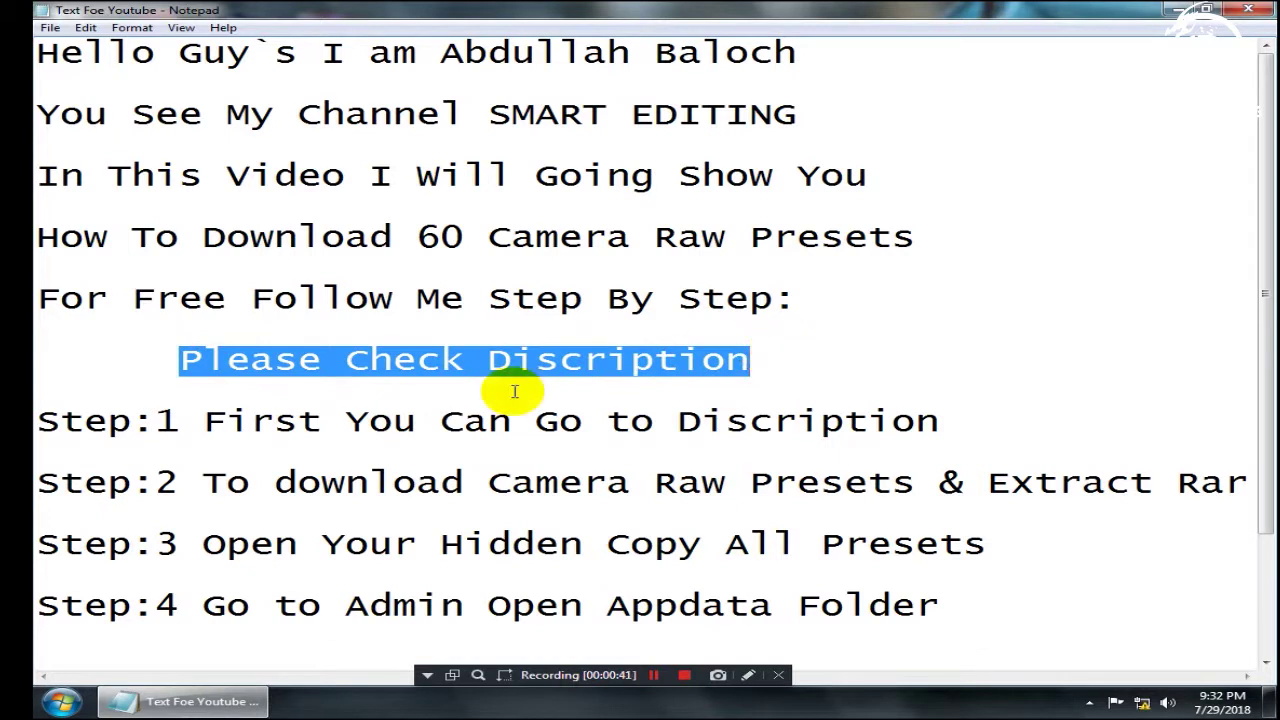
left_click_drag(36, 425, 115, 423)
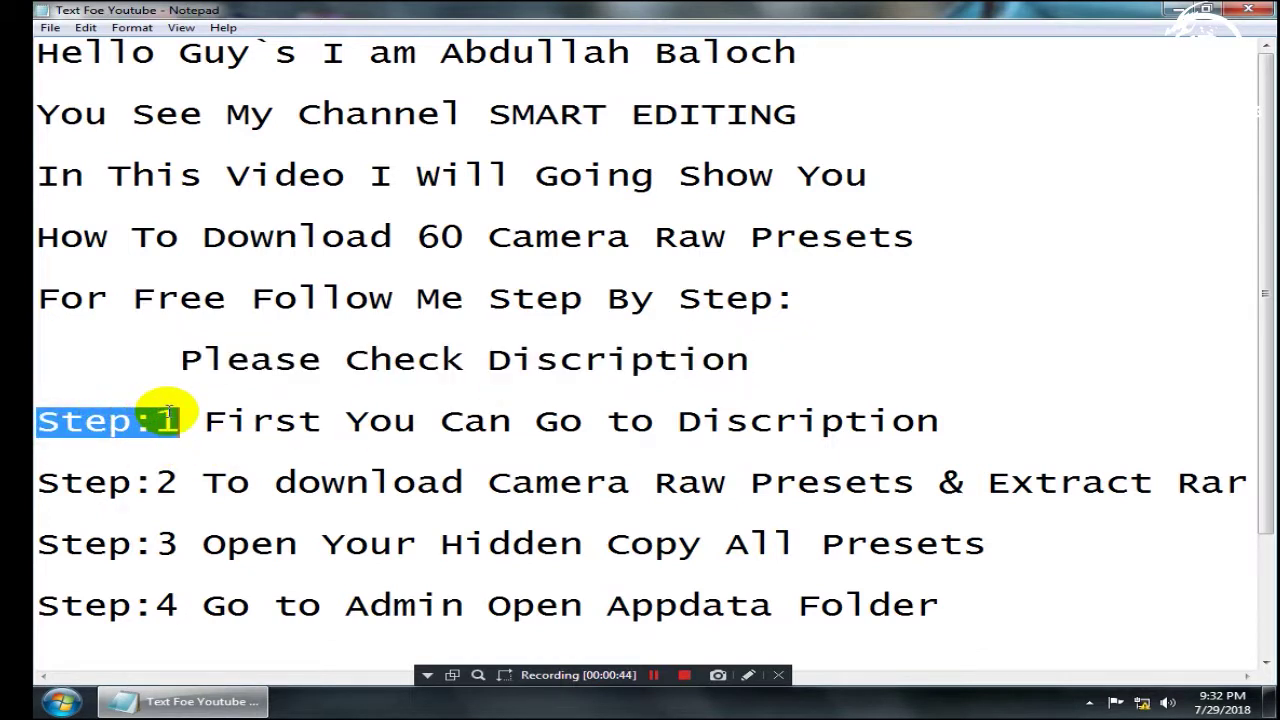
left_click_drag(206, 421, 985, 422)
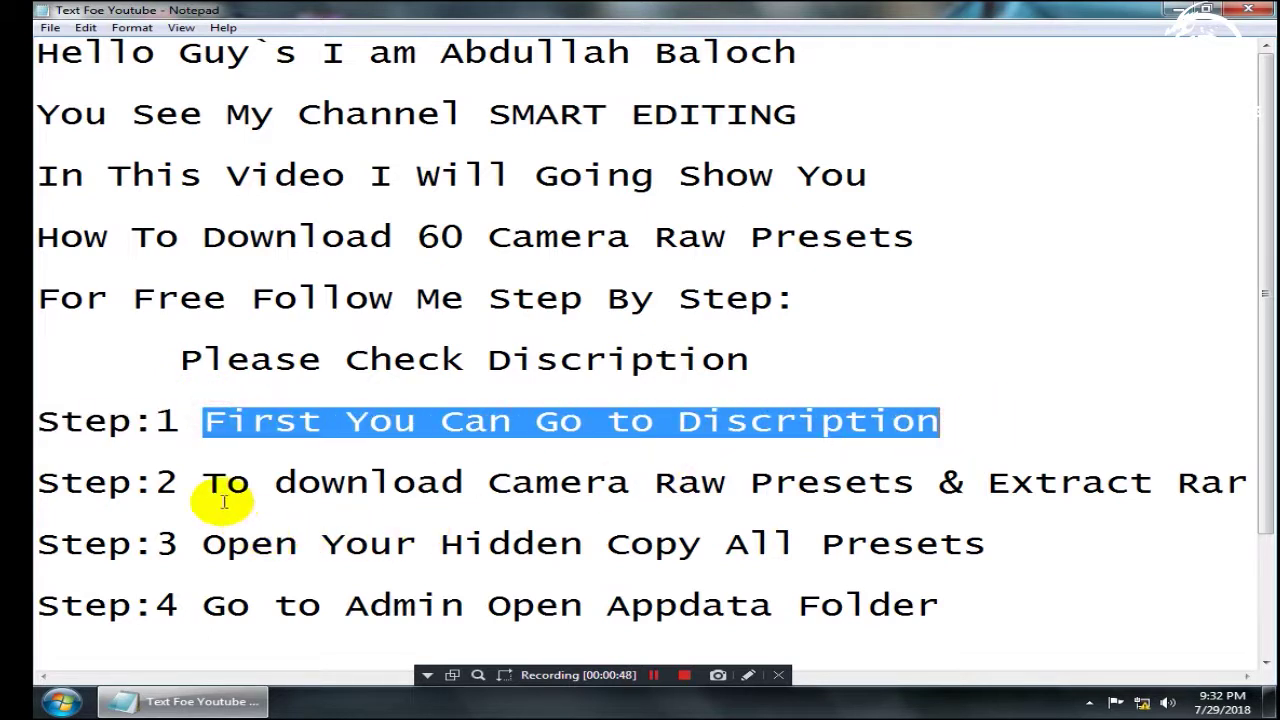
left_click_drag(205, 484, 848, 481)
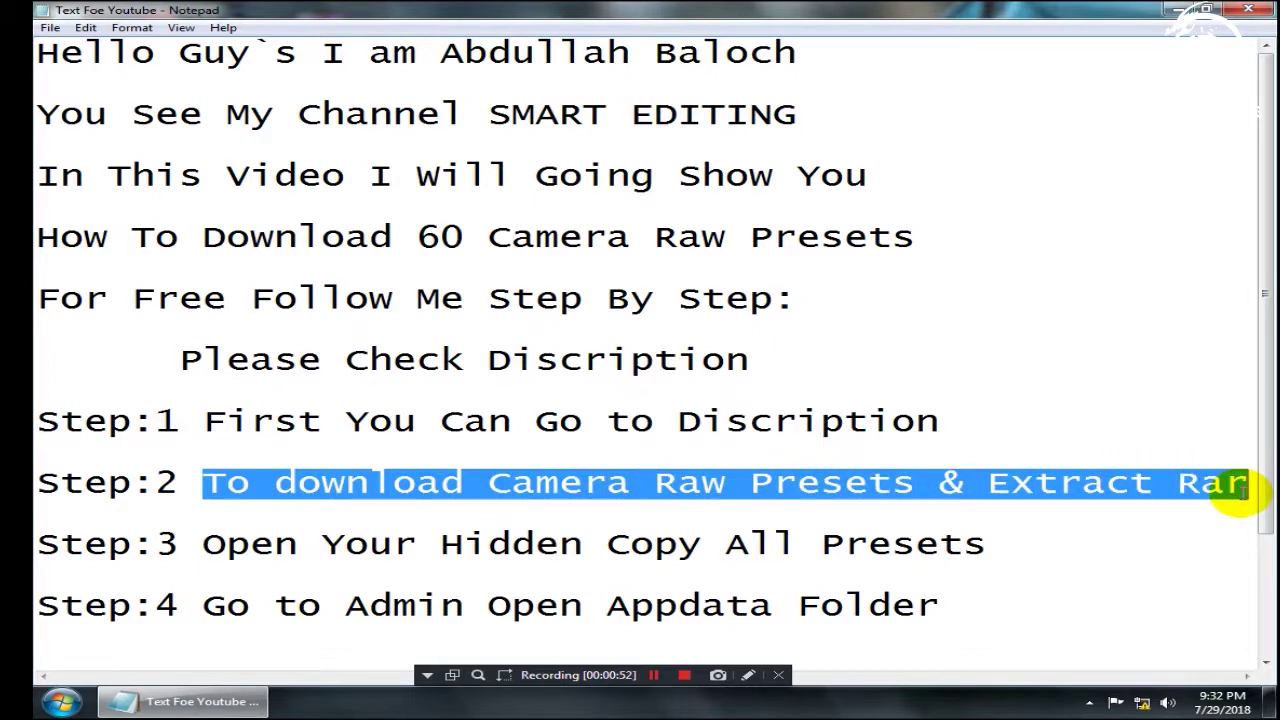
left_click_drag(848, 481, 1240, 487)
Minimize the notes and refresh the desktop twice
left_click(1183, 9)
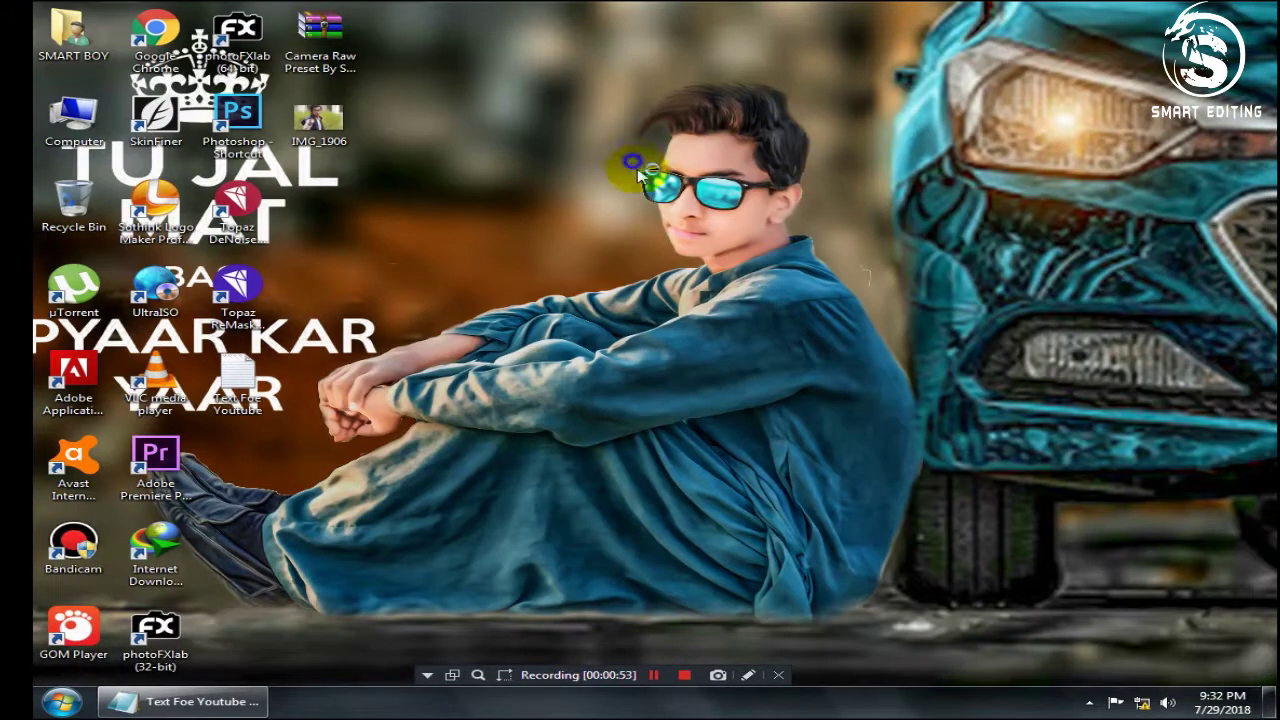
right_click(632, 165)
left_click(737, 208)
right_click(694, 216)
left_click(712, 262)
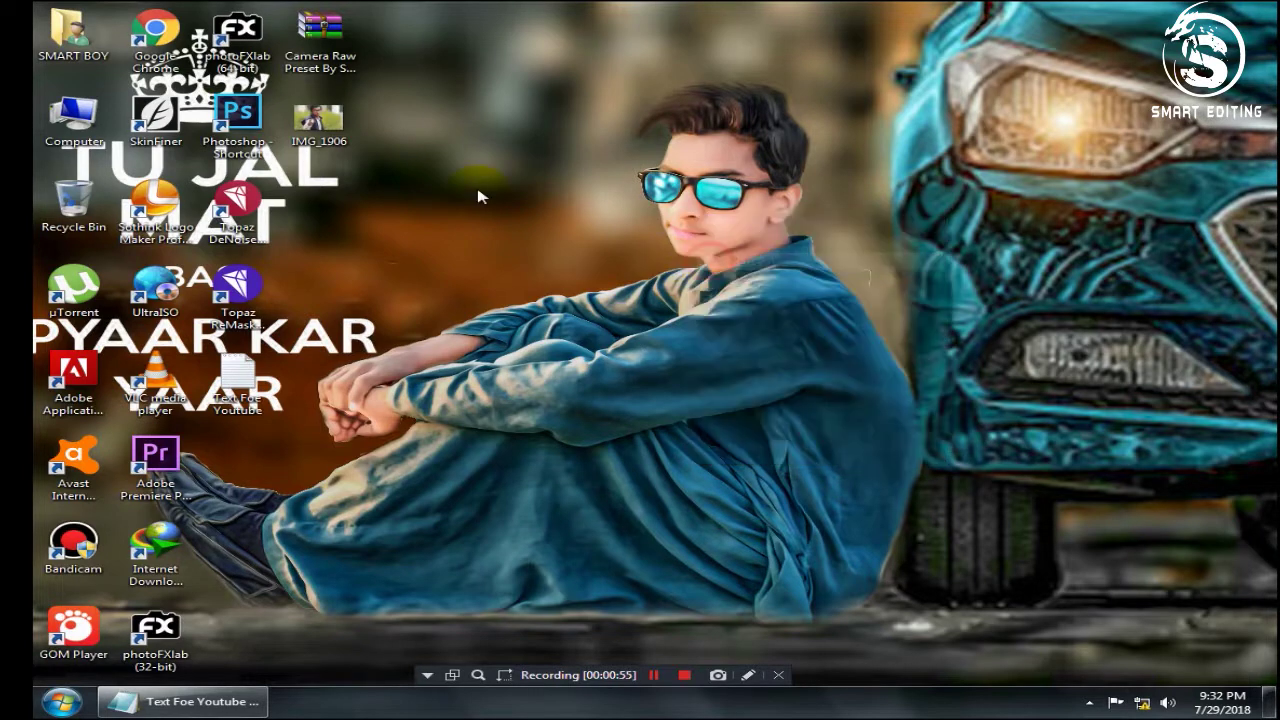
Extract the archive to 'Camera Raw Preset By SMART EDITING' and open its presets subfolder
left_click_drag(320, 35, 578, 228)
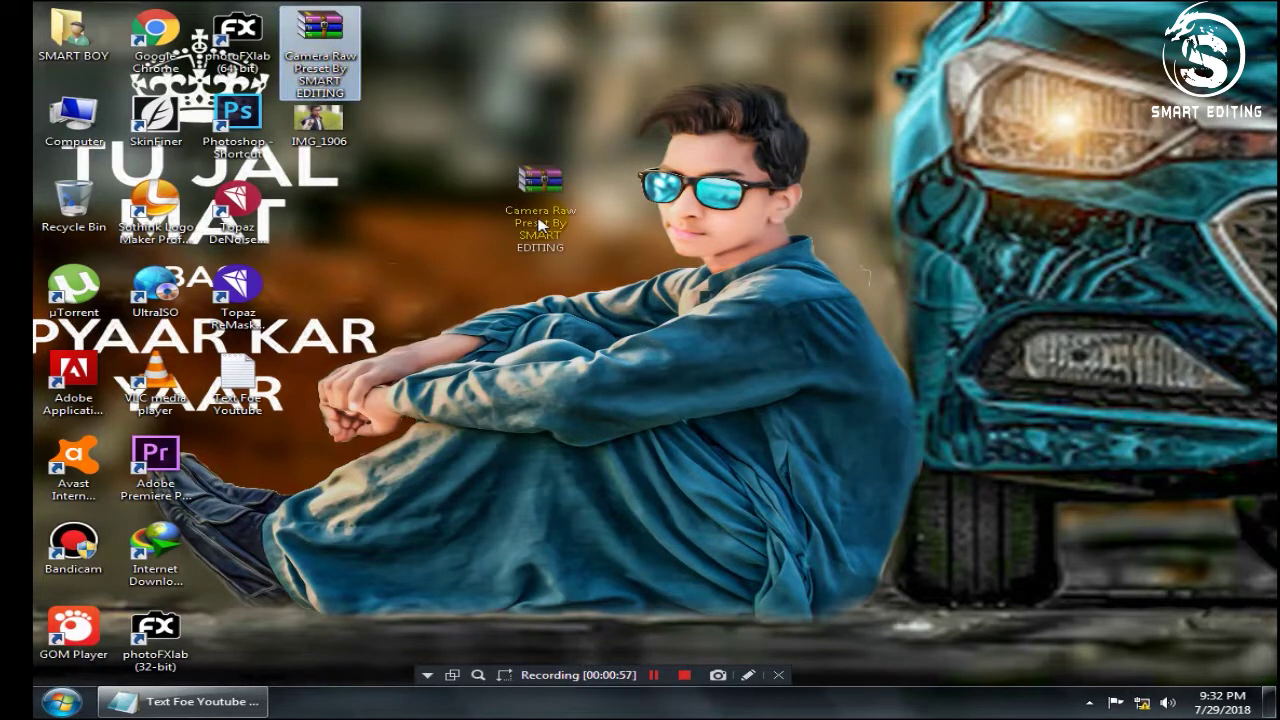
right_click(580, 224)
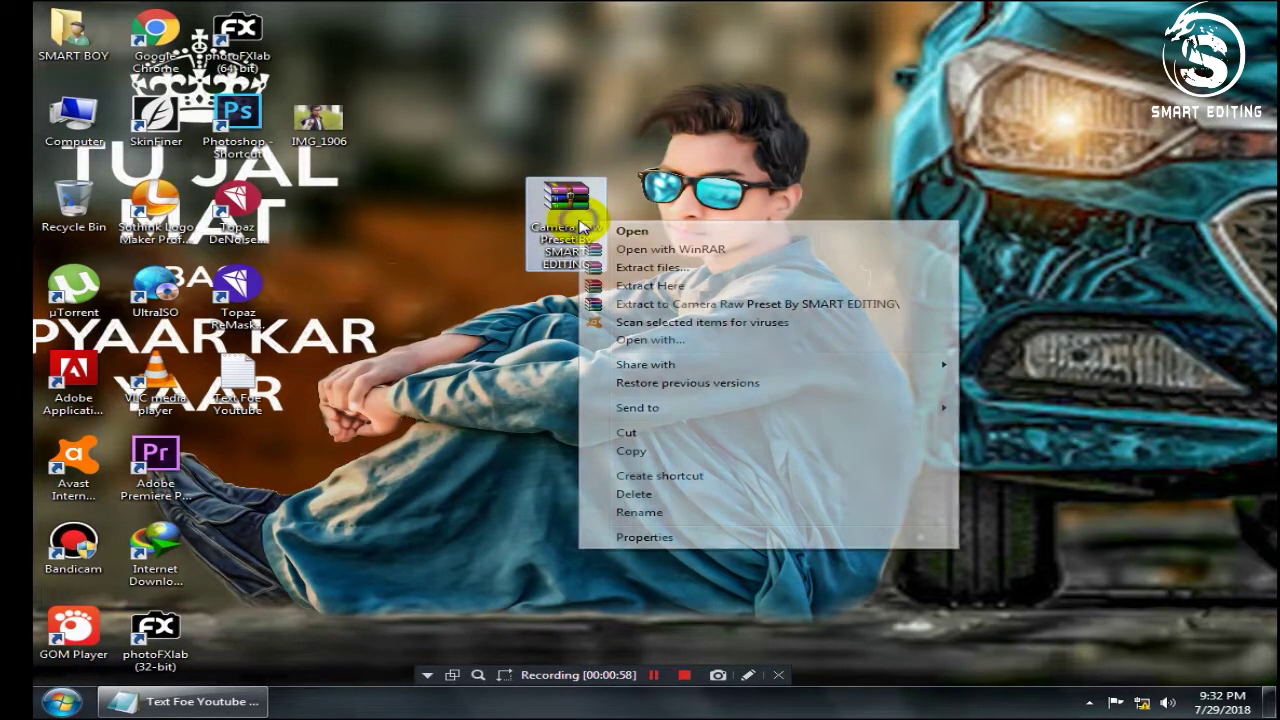
left_click(646, 304)
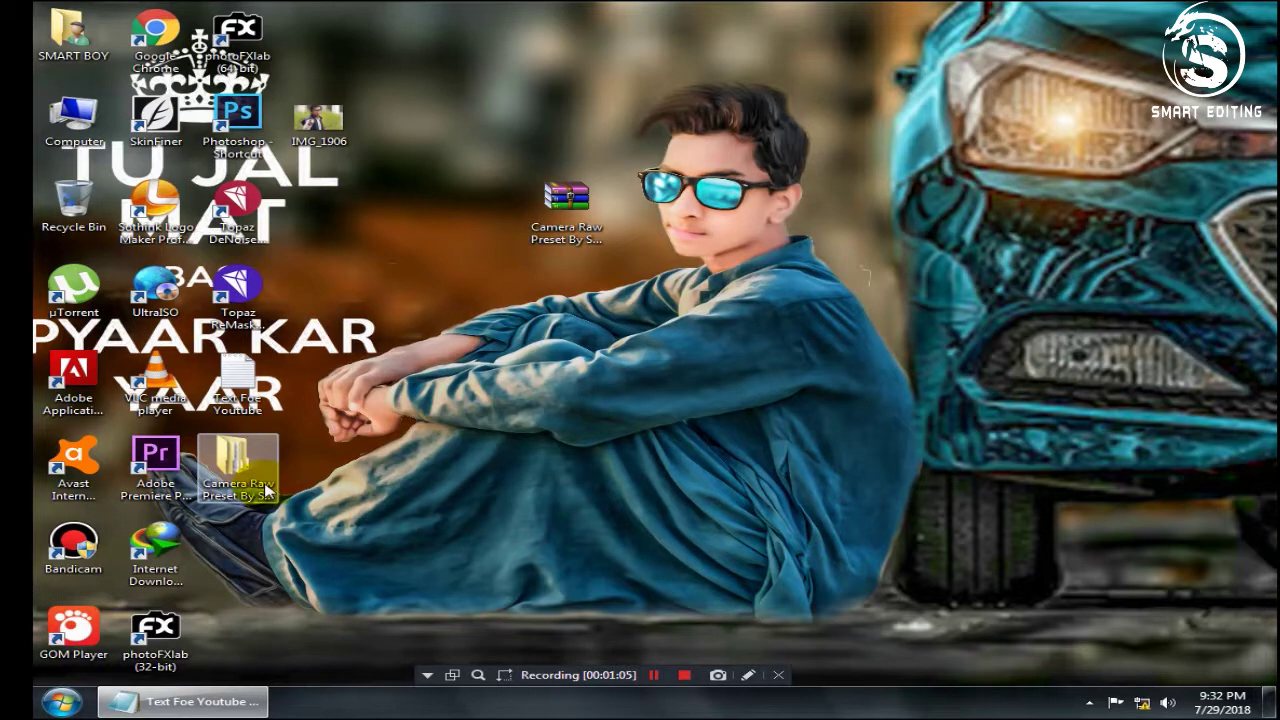
double_click(213, 474)
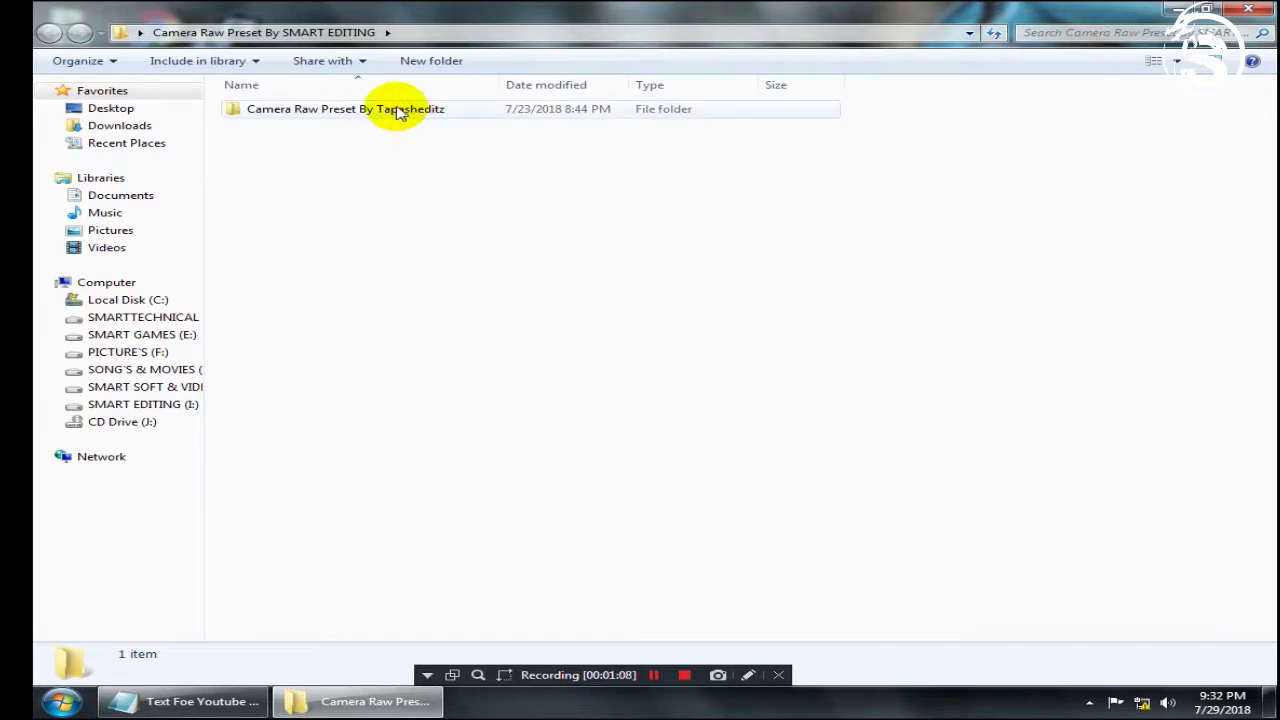
double_click(398, 110)
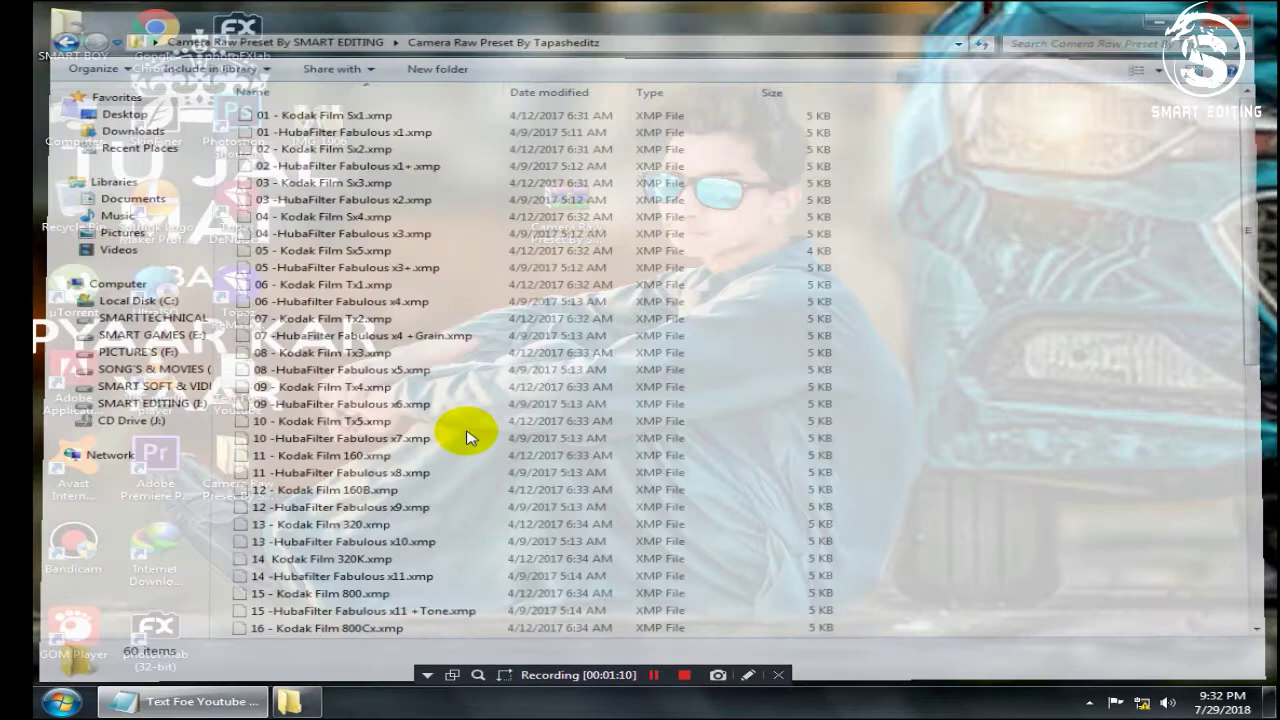
left_click(183, 701)
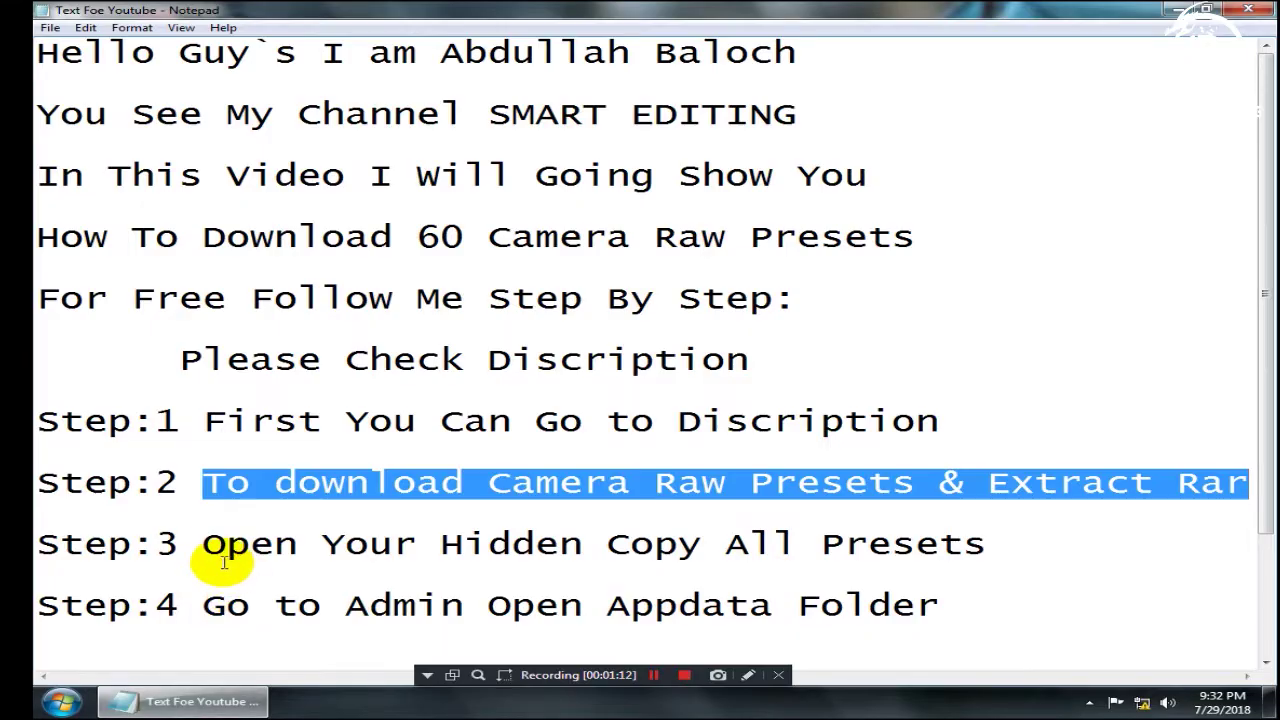
Following Step:3, enable 'Show hidden files, folders, and drives' in Folder Options
left_click_drag(202, 543, 988, 540)
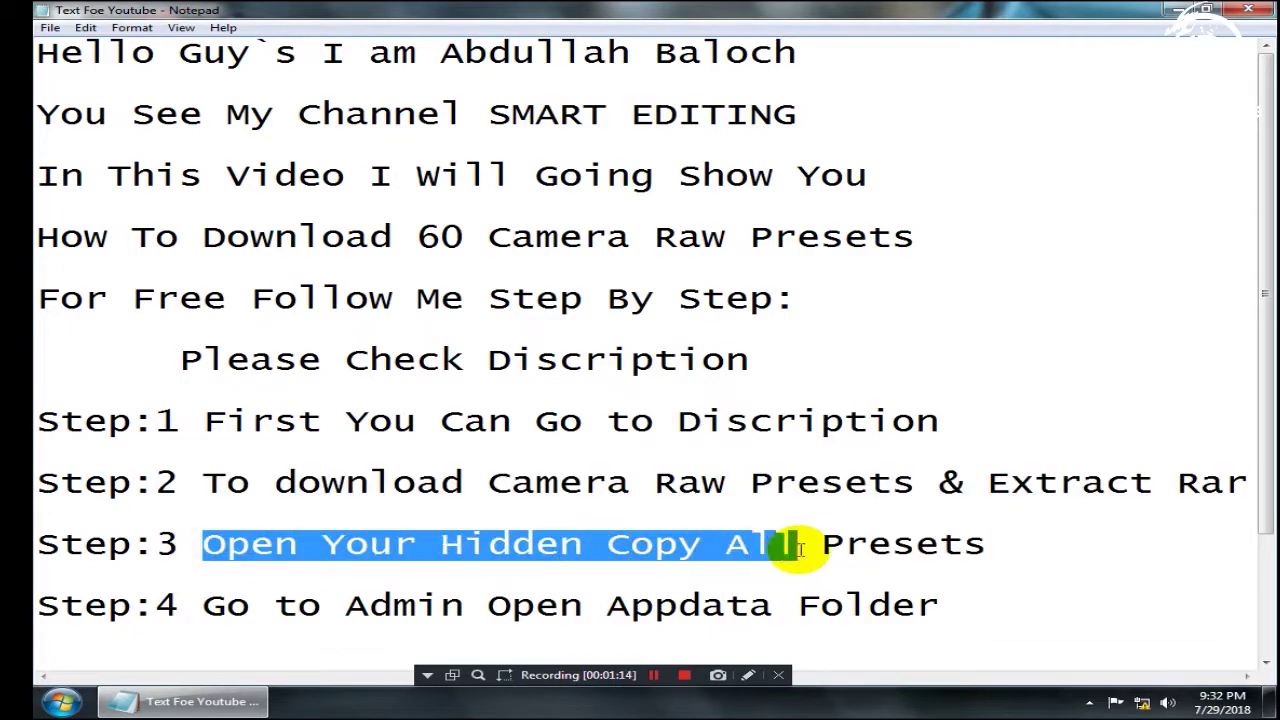
left_click(1178, 9)
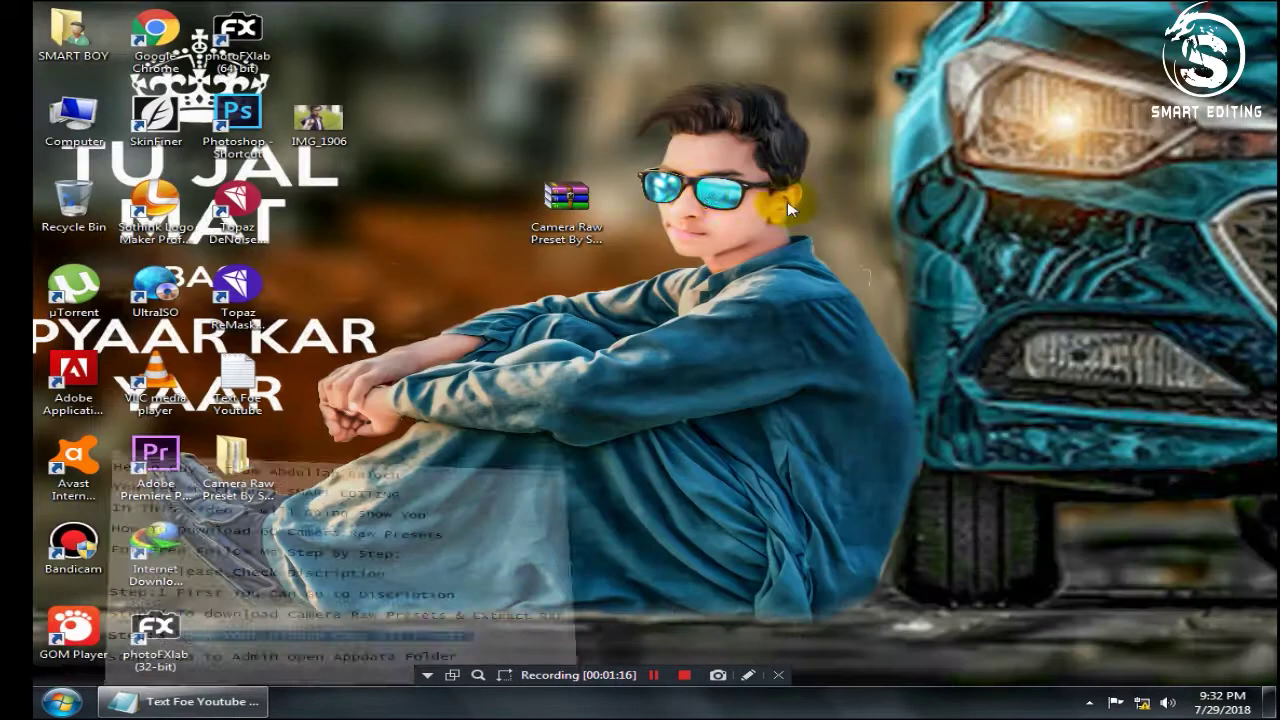
double_click(72, 118)
left_click(90, 64)
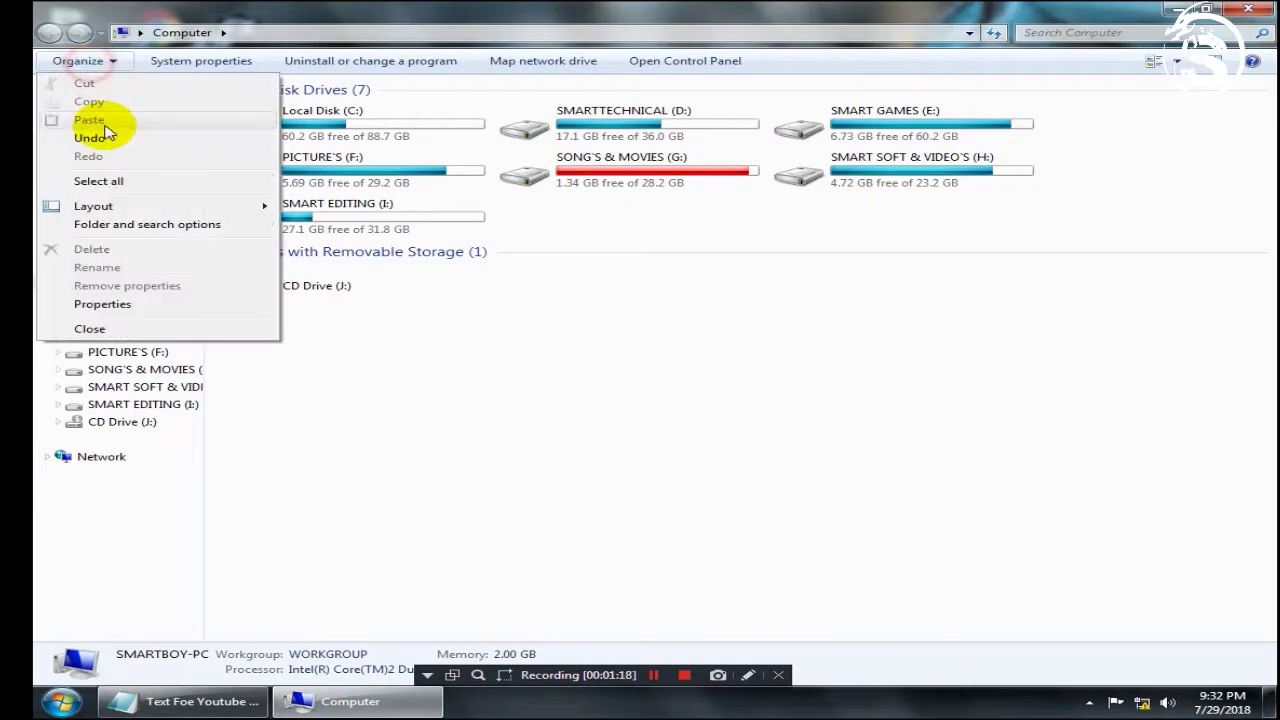
left_click(88, 221)
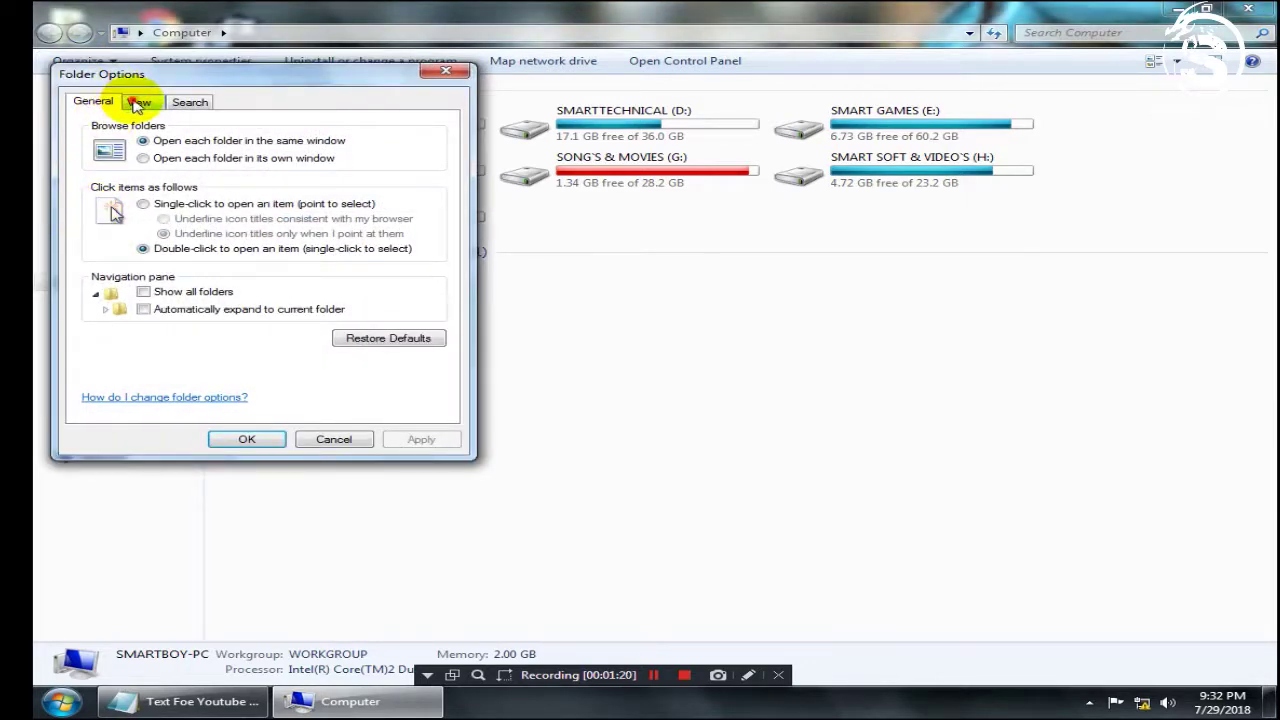
left_click(137, 103)
left_click(139, 333)
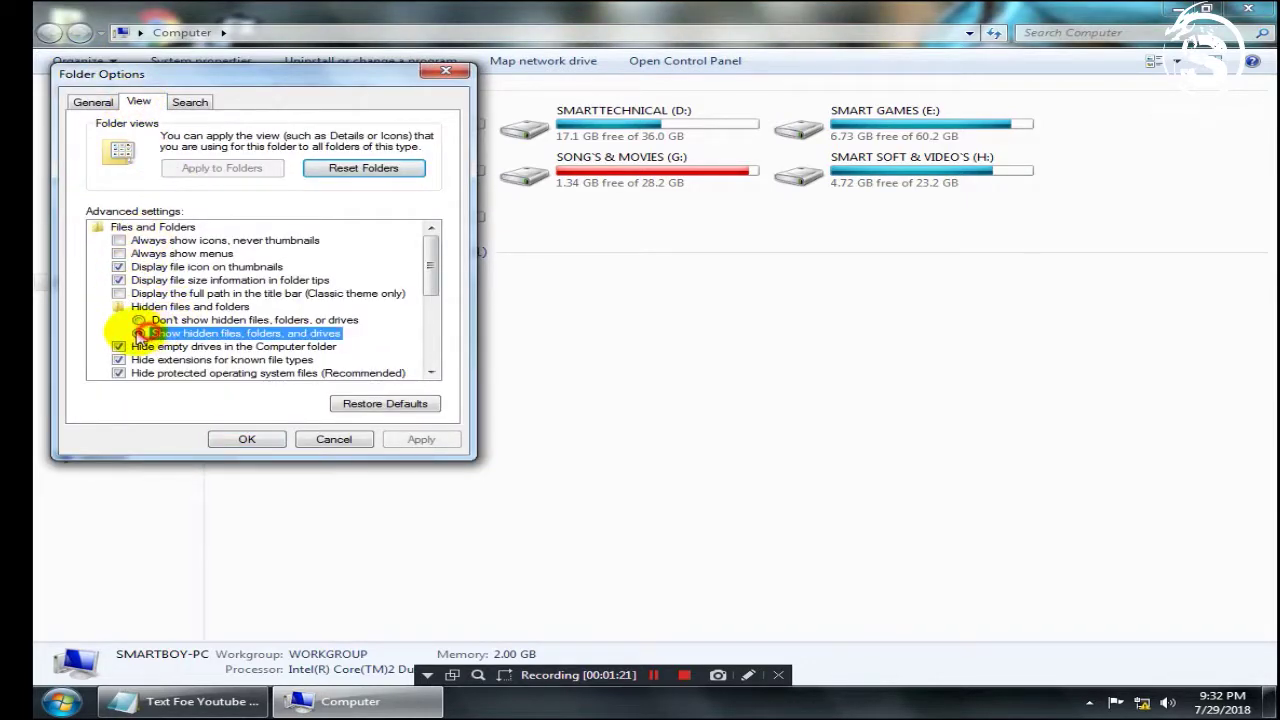
left_click(220, 441)
left_click(1240, 10)
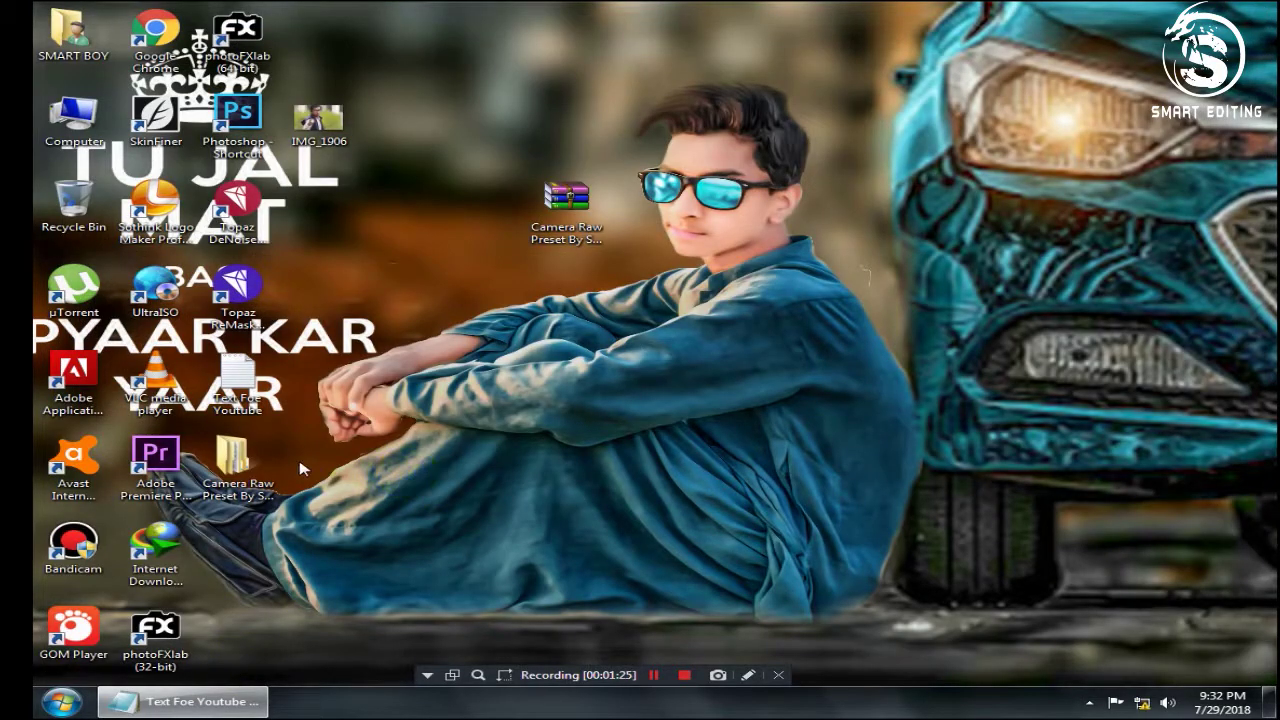
Copy all 60 presets from the Camera Raw Preset By Tapasheditz folder
double_click(262, 474)
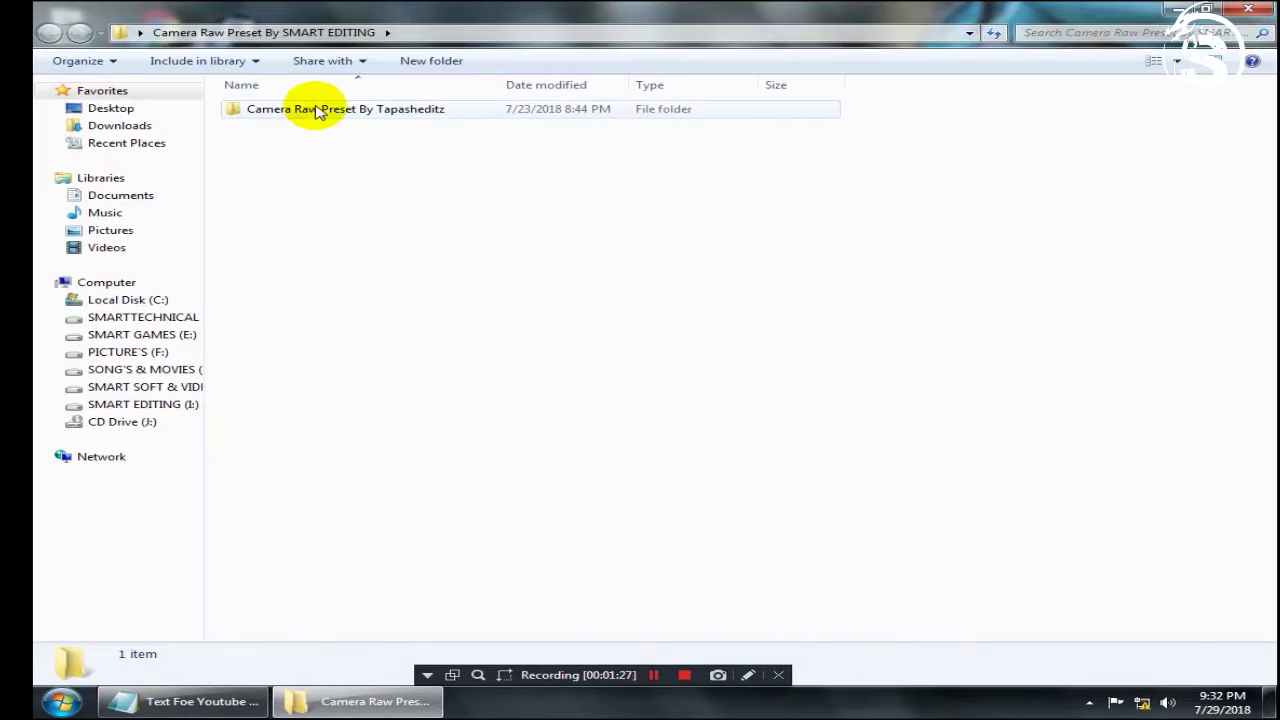
double_click(317, 110)
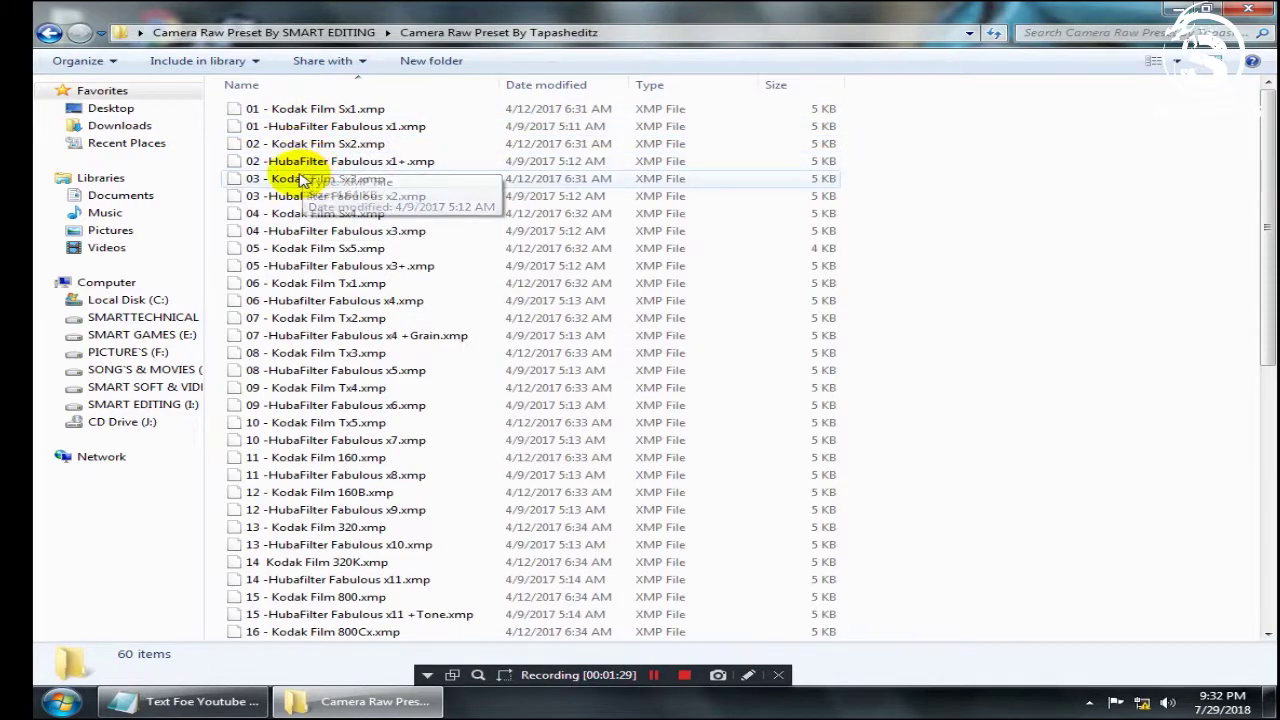
key("ctrl+a")
right_click(314, 245)
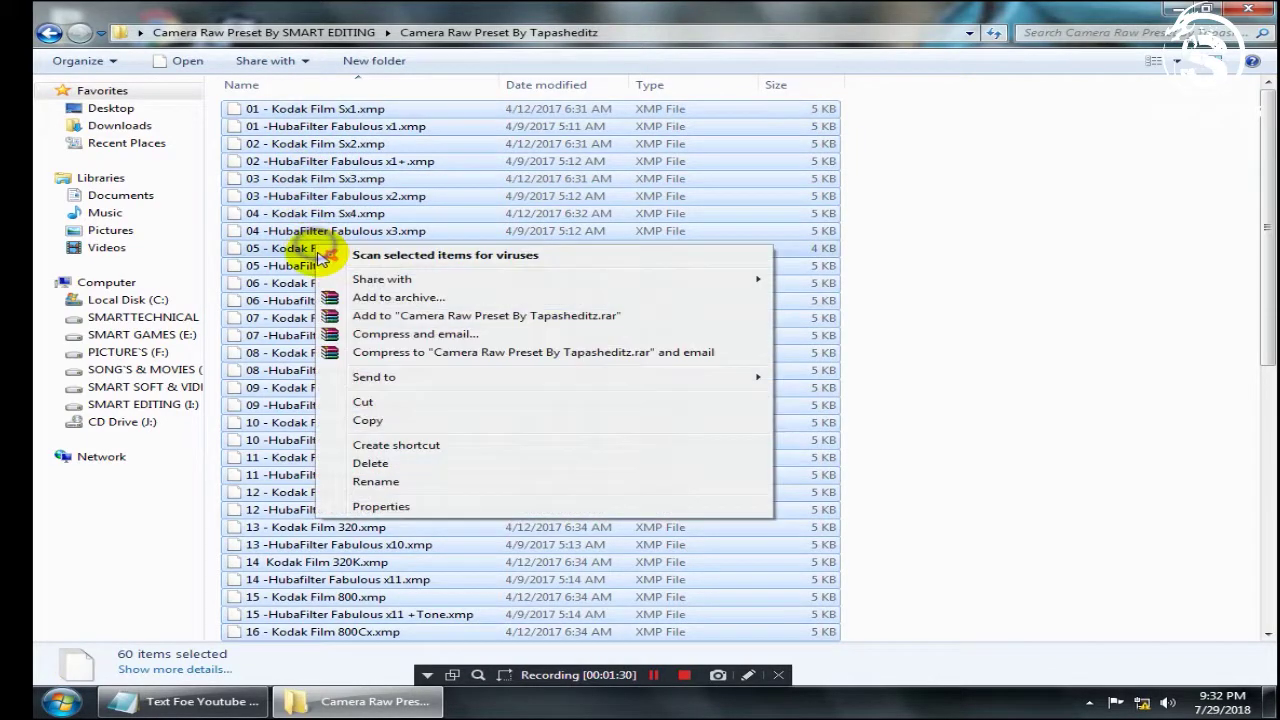
left_click(367, 420)
key("alt+F4")
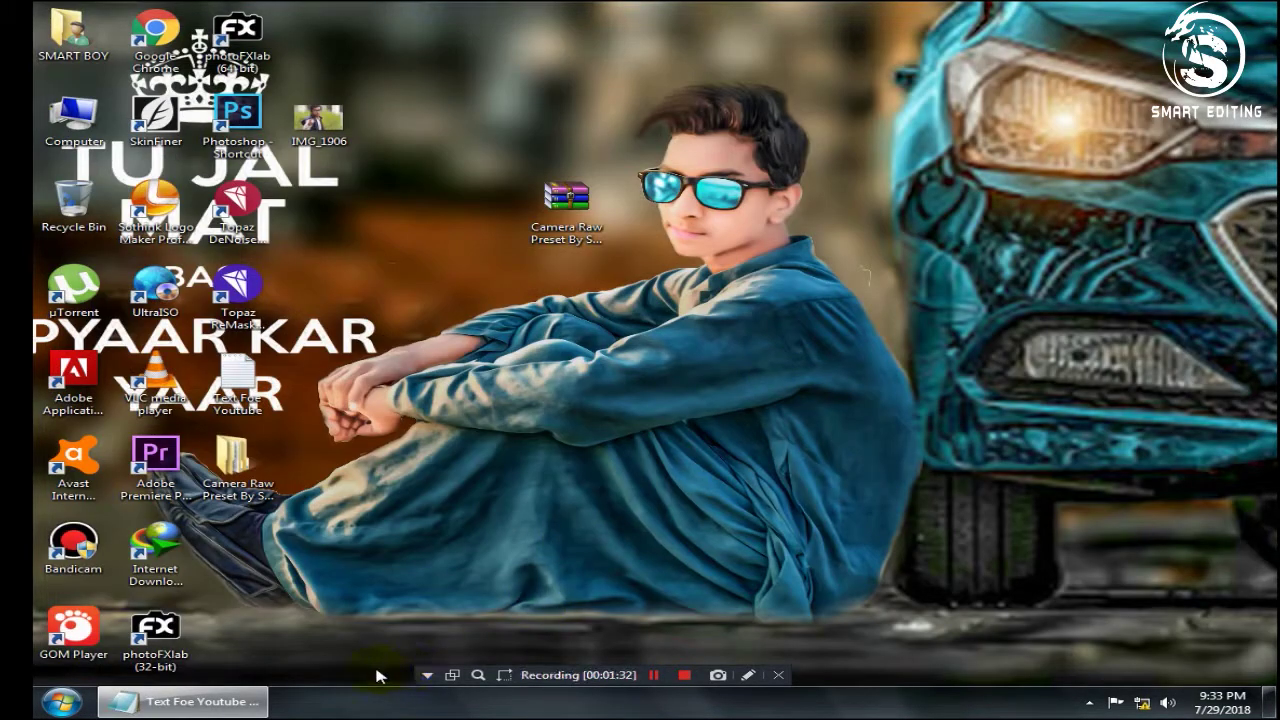
Following Step:4, open the user's profile folder and then AppData
left_click(265, 705)
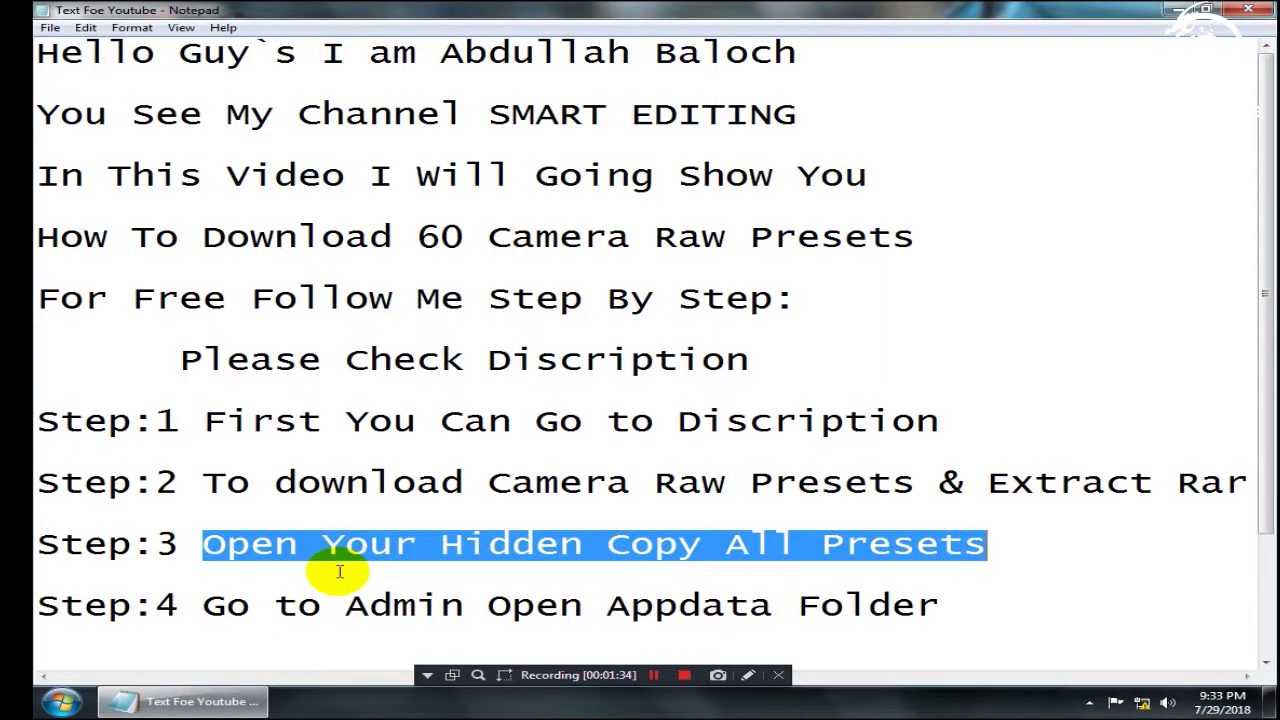
scroll(338, 573, "down", 1)
left_click_drag(204, 515, 1014, 488)
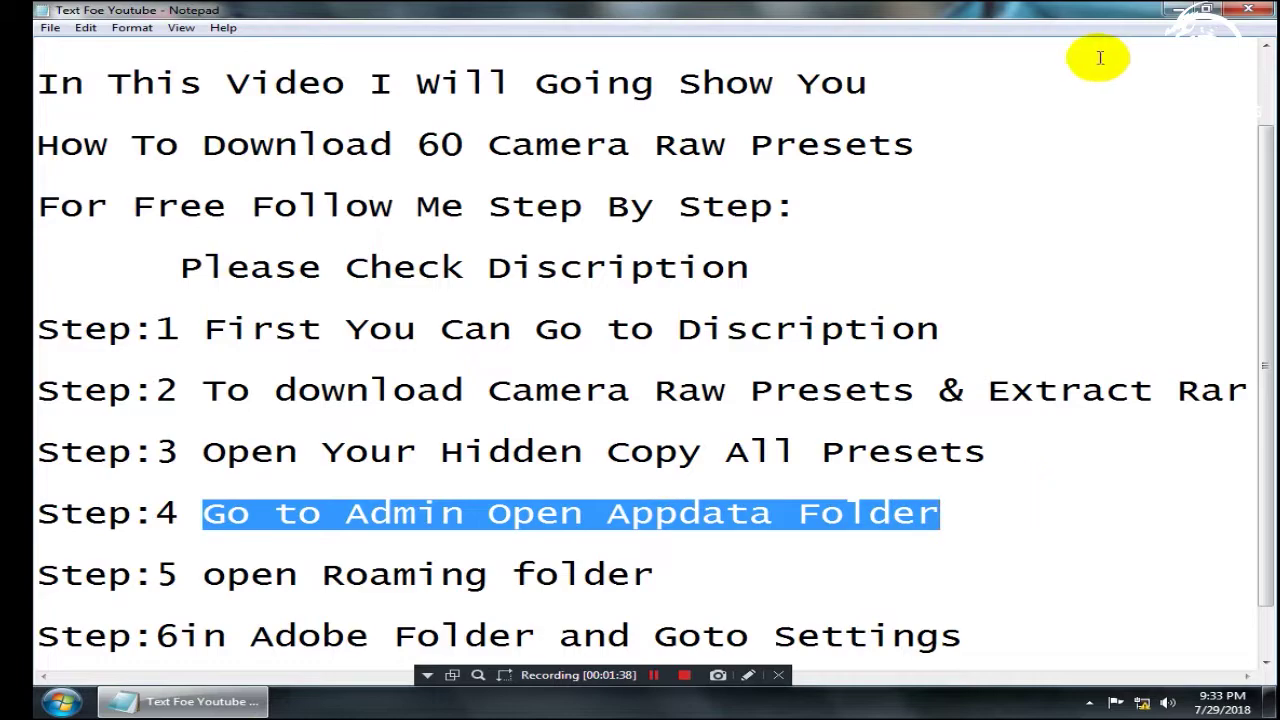
left_click(1172, 9)
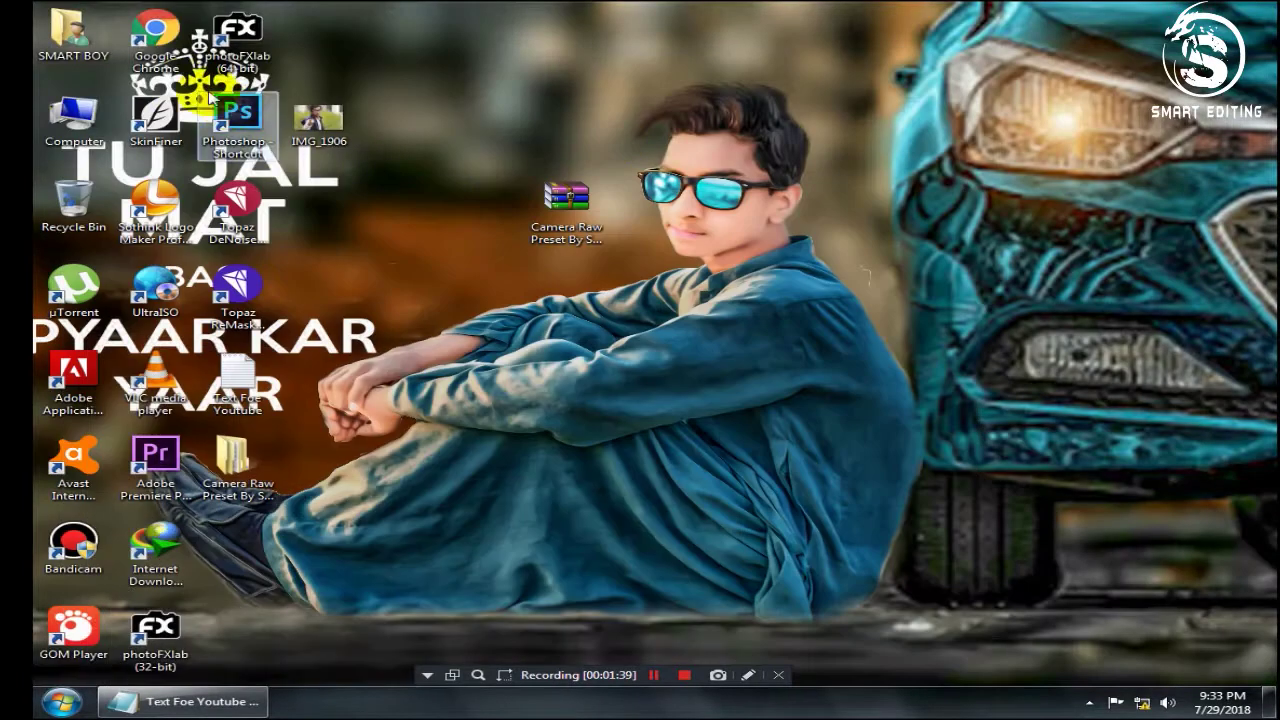
double_click(105, 45)
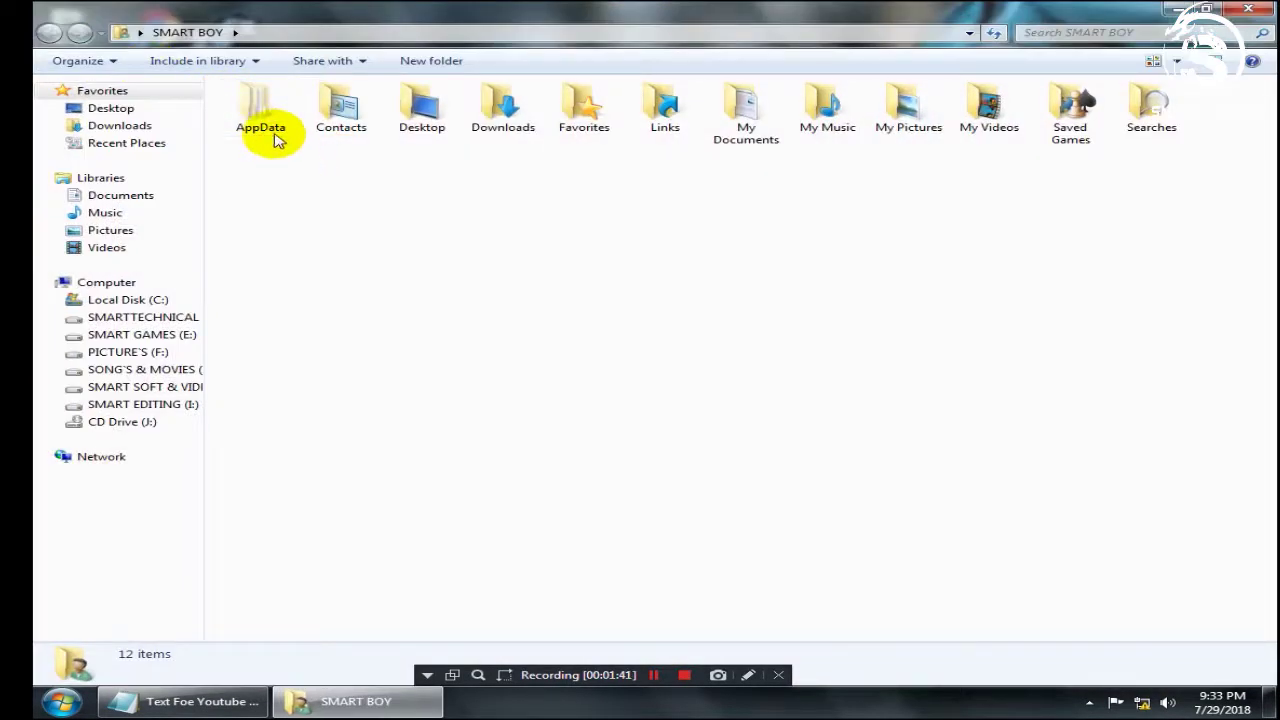
left_click(273, 138)
double_click(273, 138)
Open the Roaming folder per Step:5, then read Step:6 in the notes
left_click(180, 701)
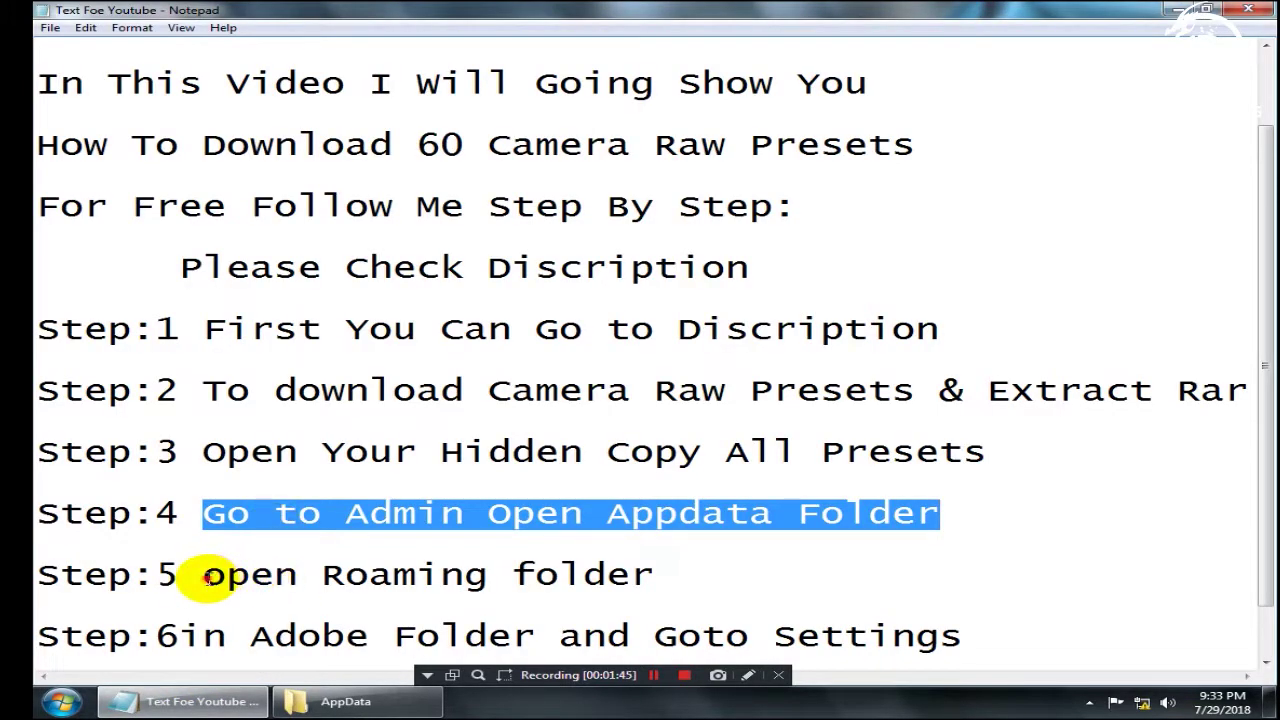
left_click_drag(204, 576, 660, 575)
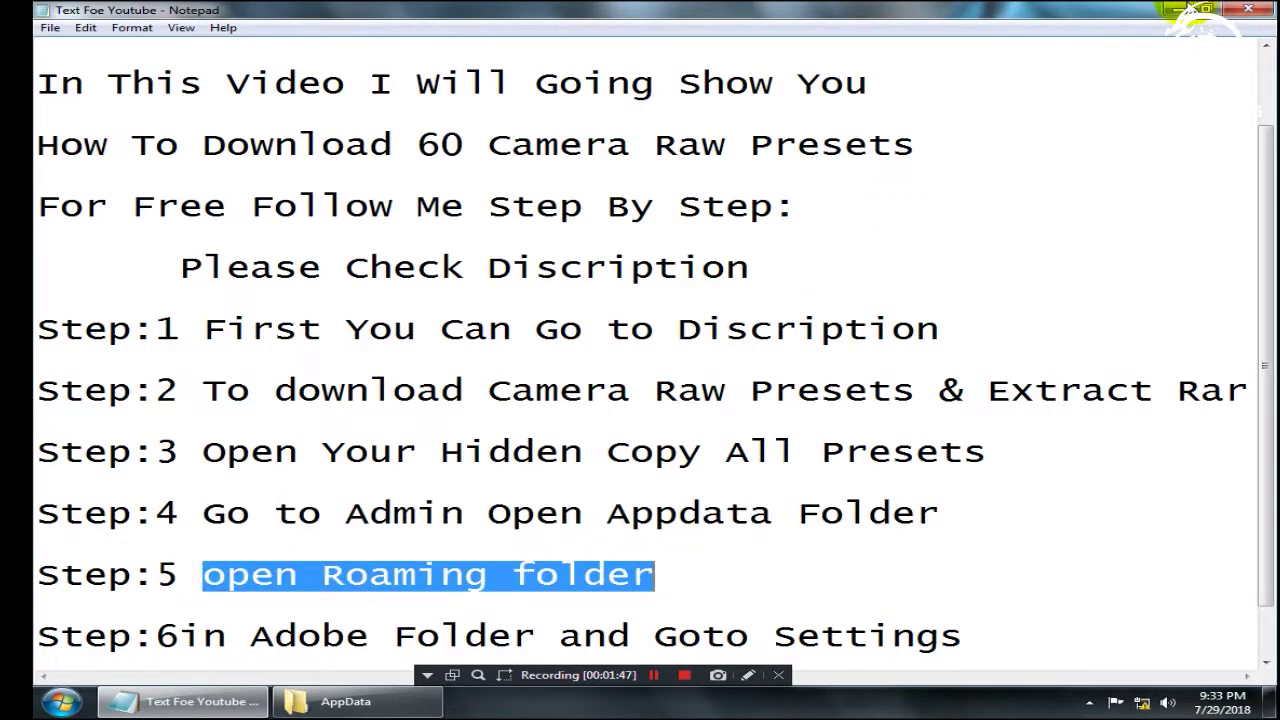
left_click(1177, 9)
double_click(268, 143)
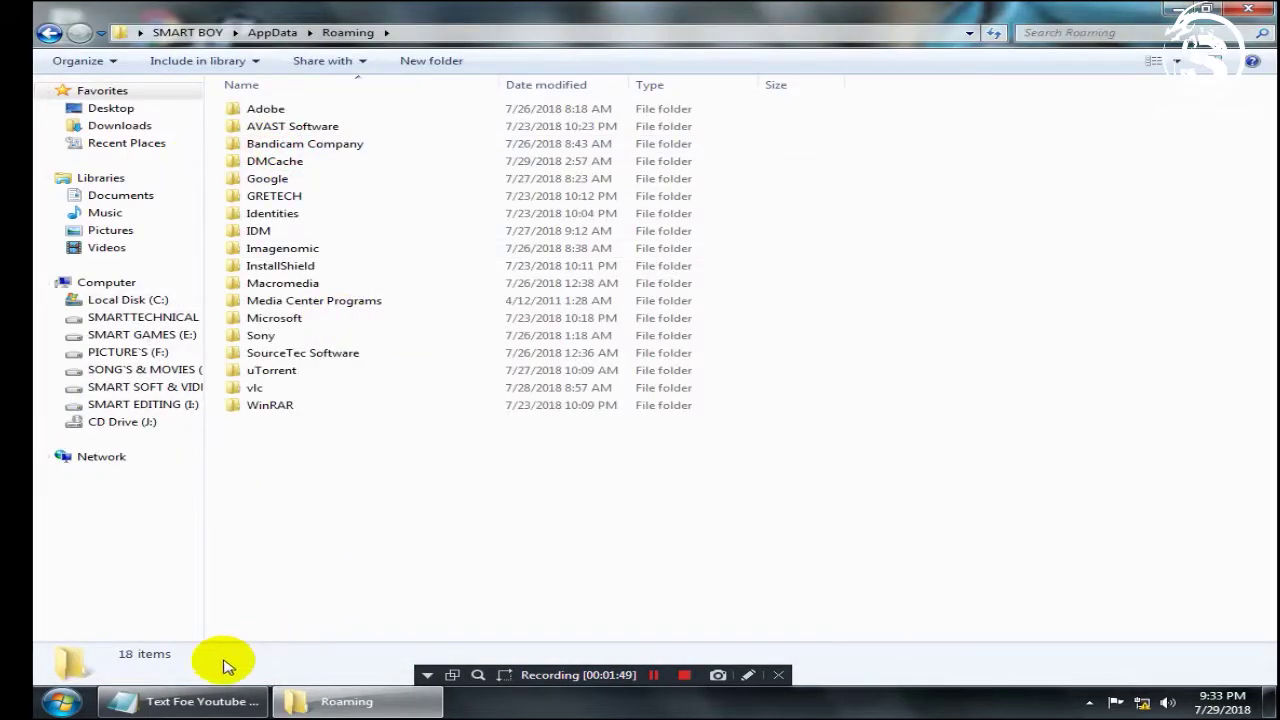
left_click(230, 700)
scroll(370, 563, "down", 1)
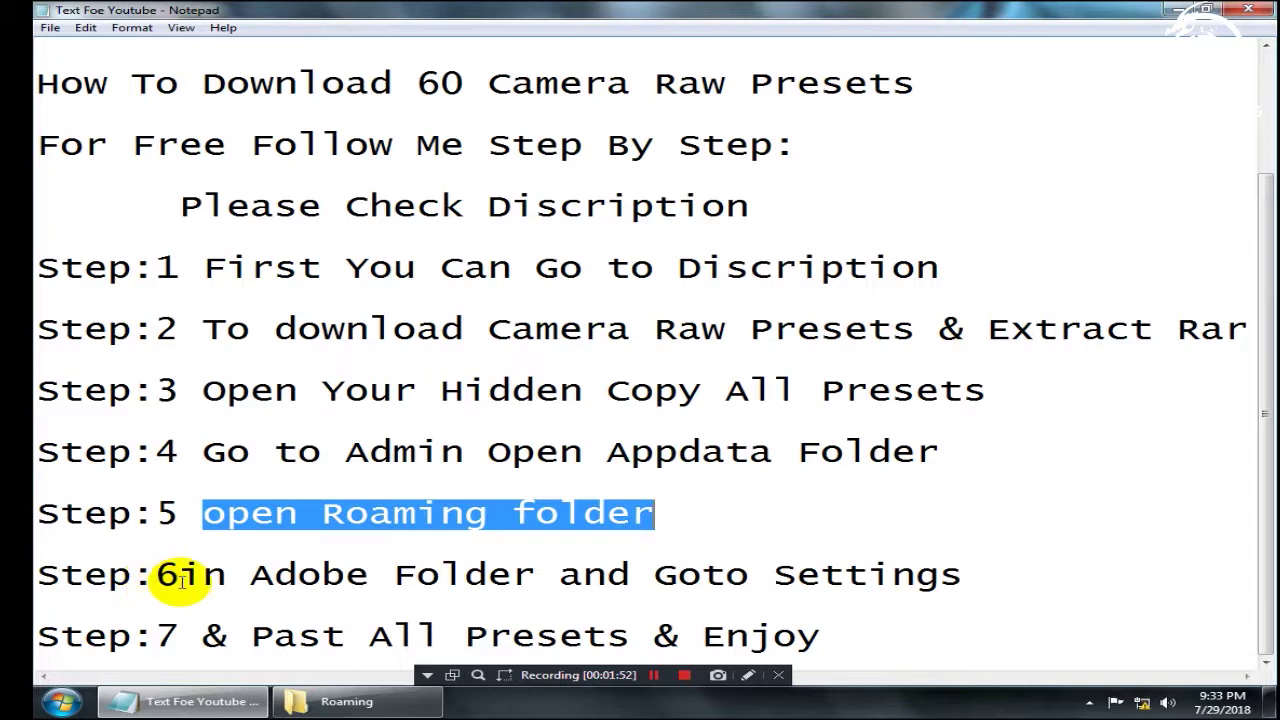
left_click_drag(204, 577, 1001, 557)
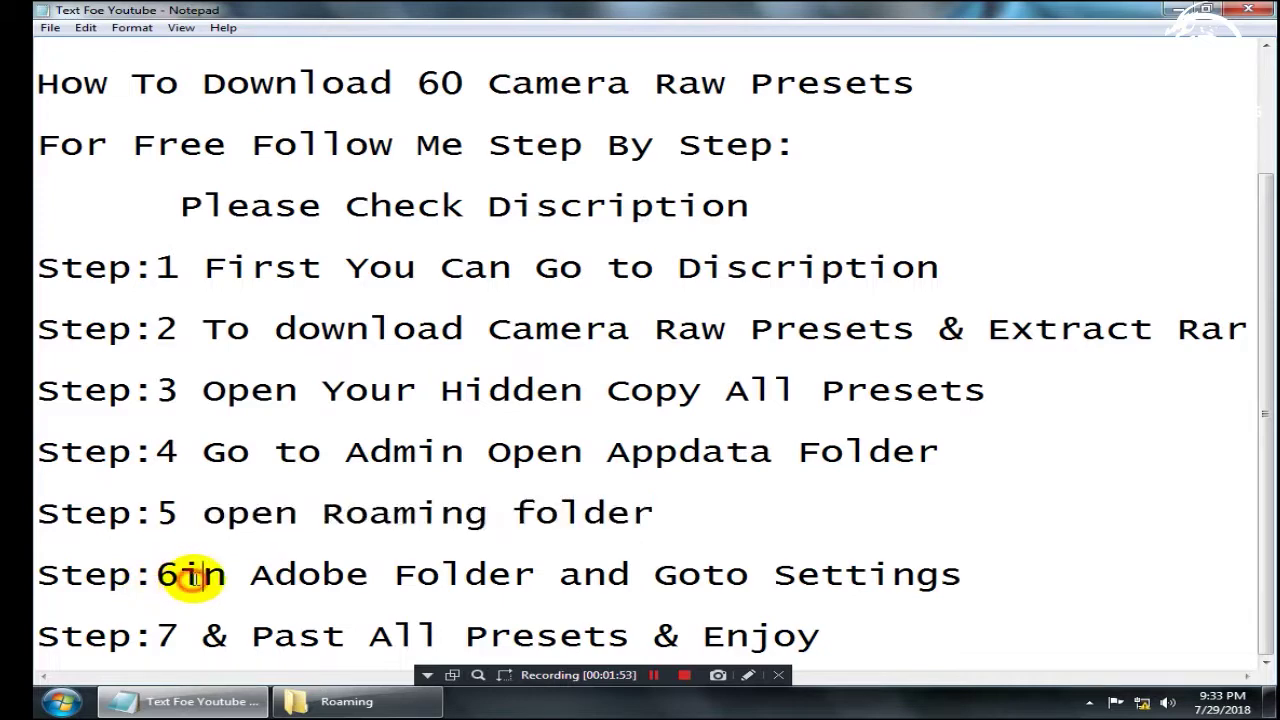
Navigate Roaming > Adobe > CameraRaw > Settings, which lists 61 XMP presets
left_click(968, 574)
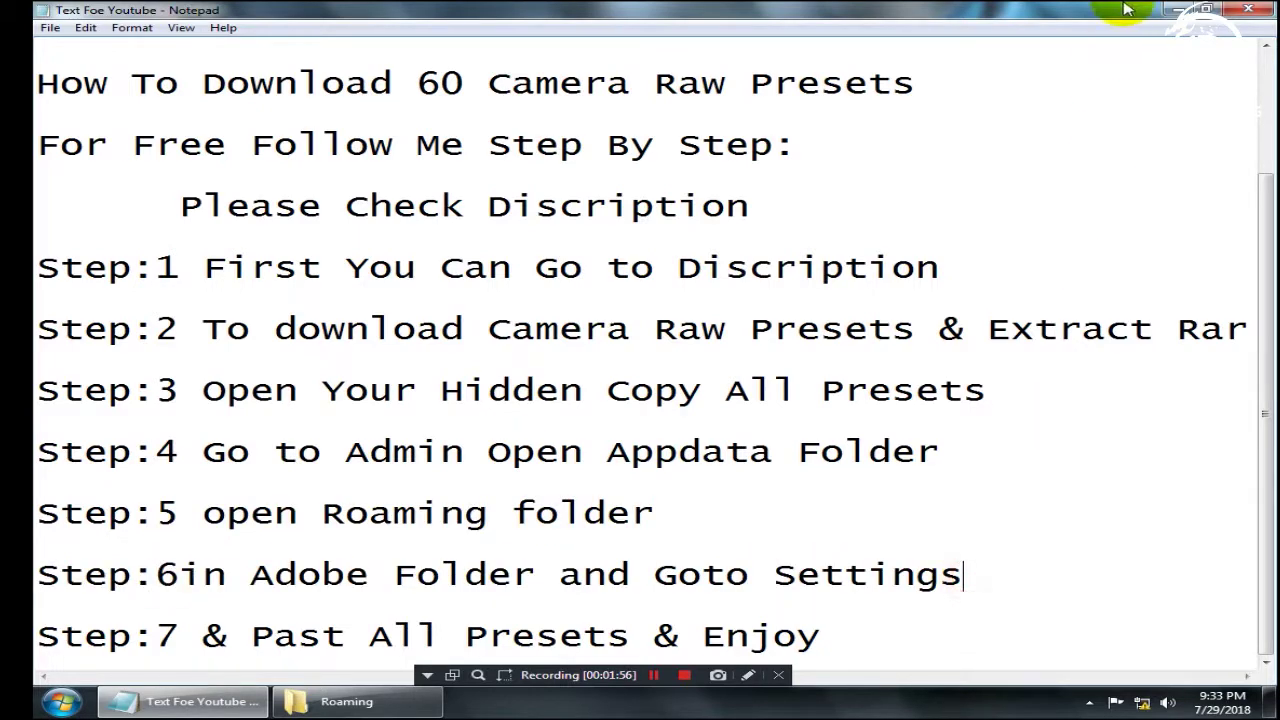
left_click(1176, 10)
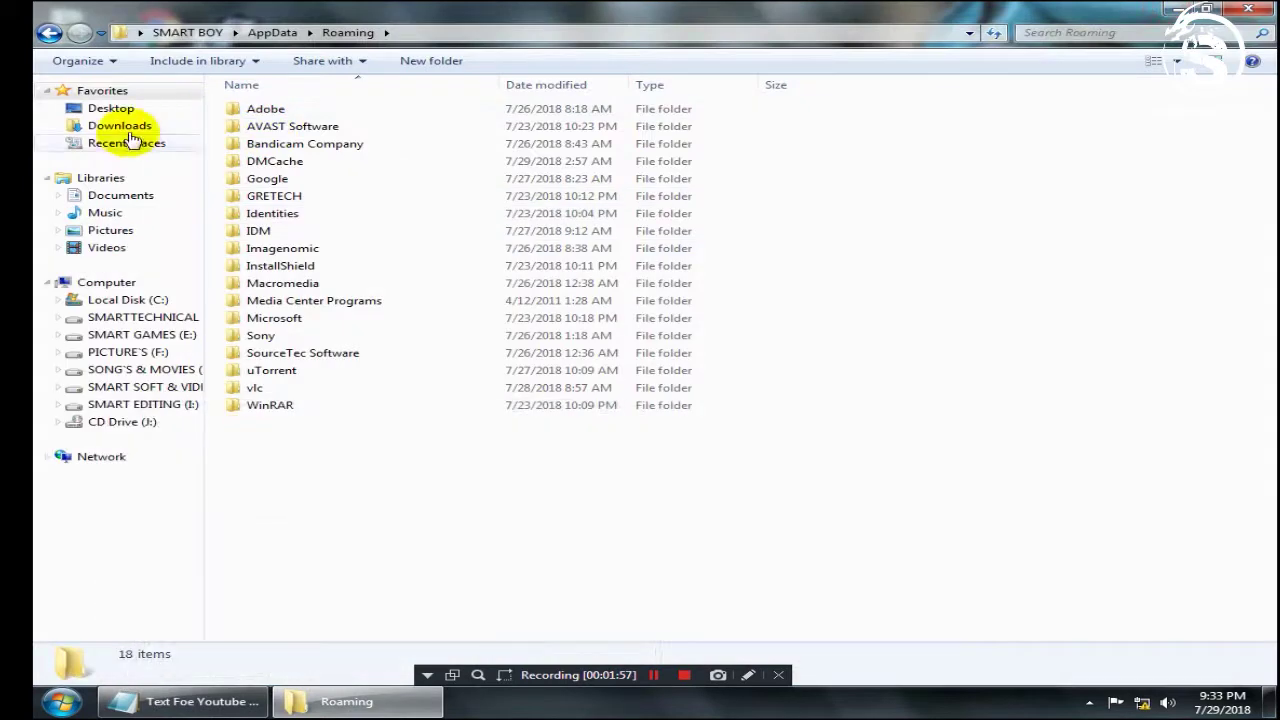
left_click(252, 112)
double_click(252, 112)
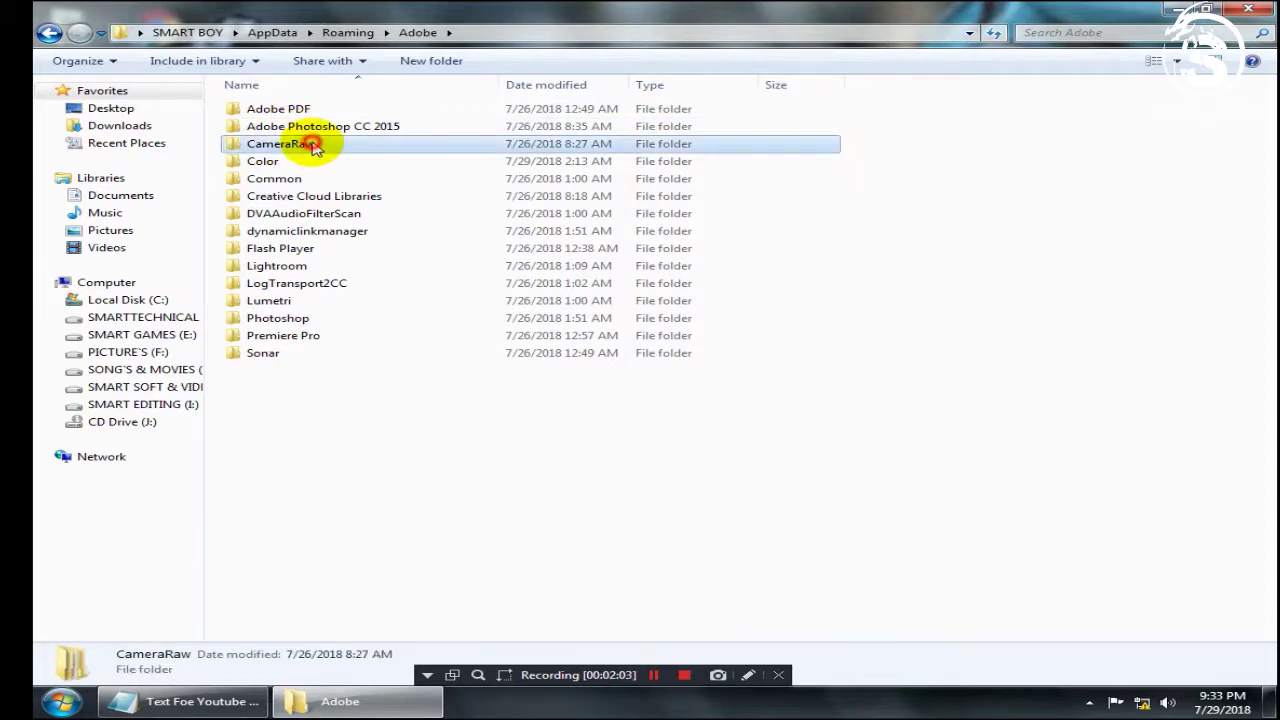
double_click(312, 144)
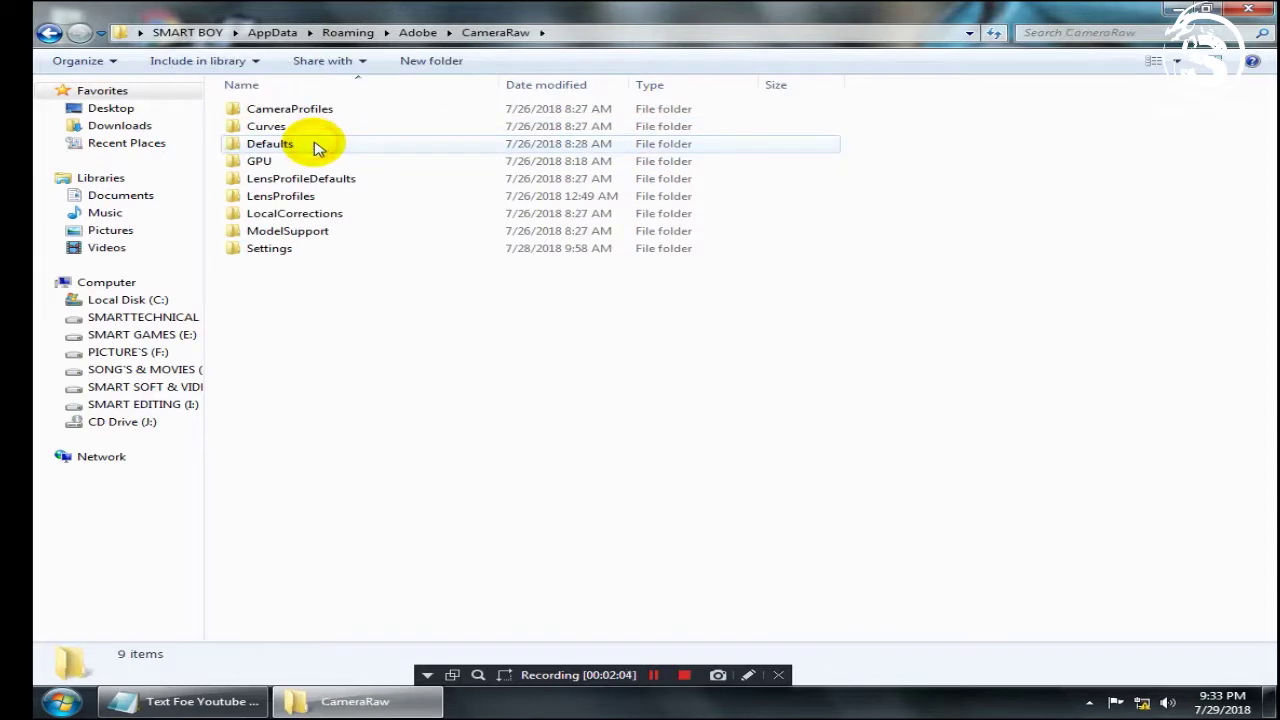
double_click(270, 252)
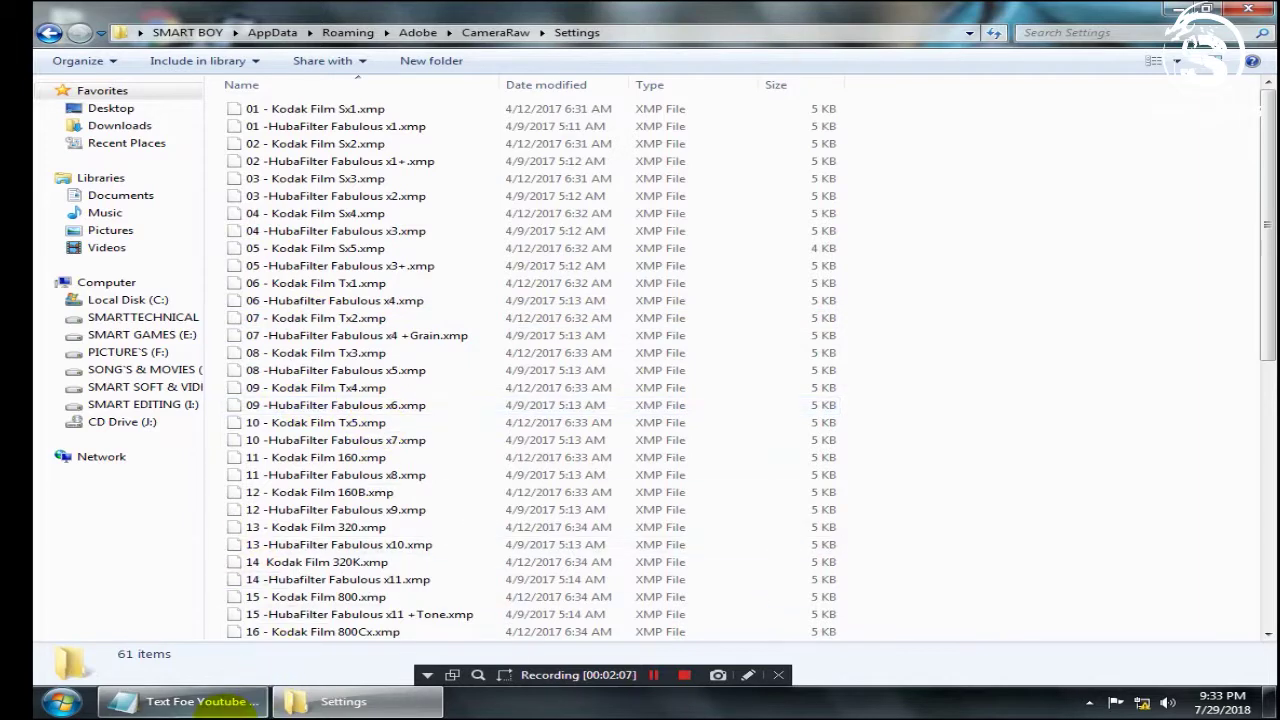
left_click(212, 701)
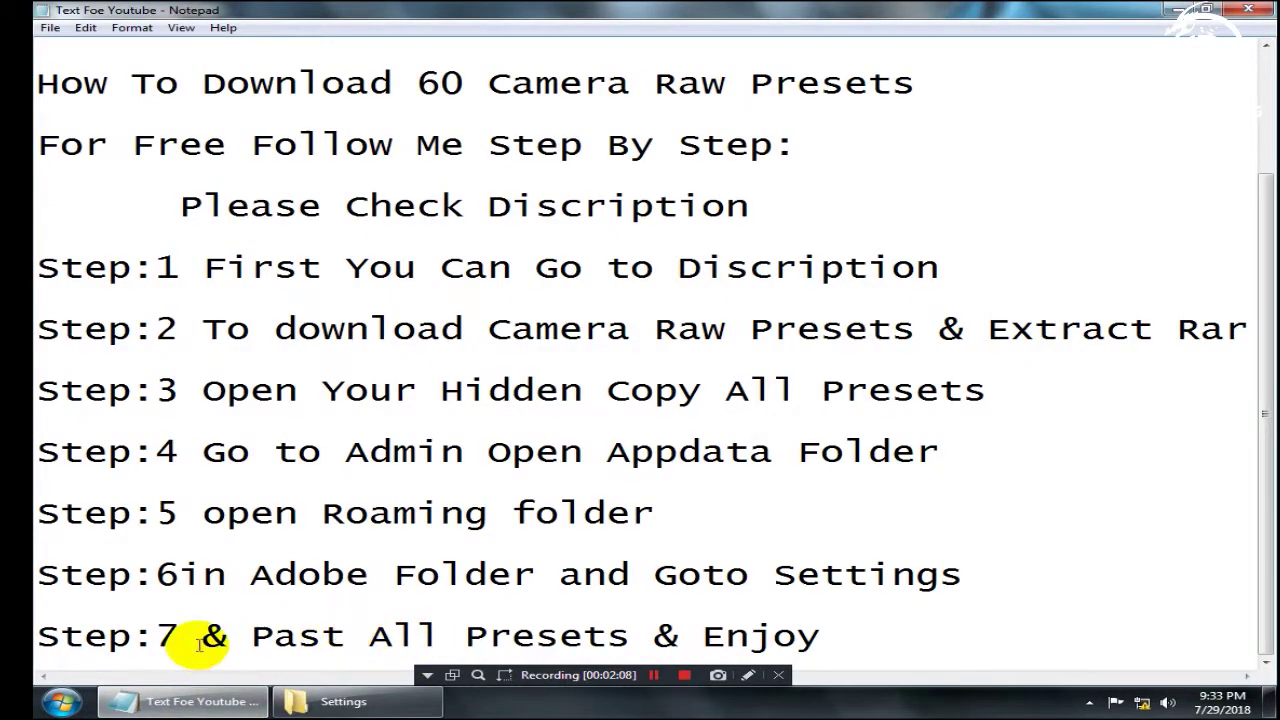
Paste the 60 presets into Settings, choosing Copy and Replace for all conflicts
left_click_drag(199, 645, 315, 654)
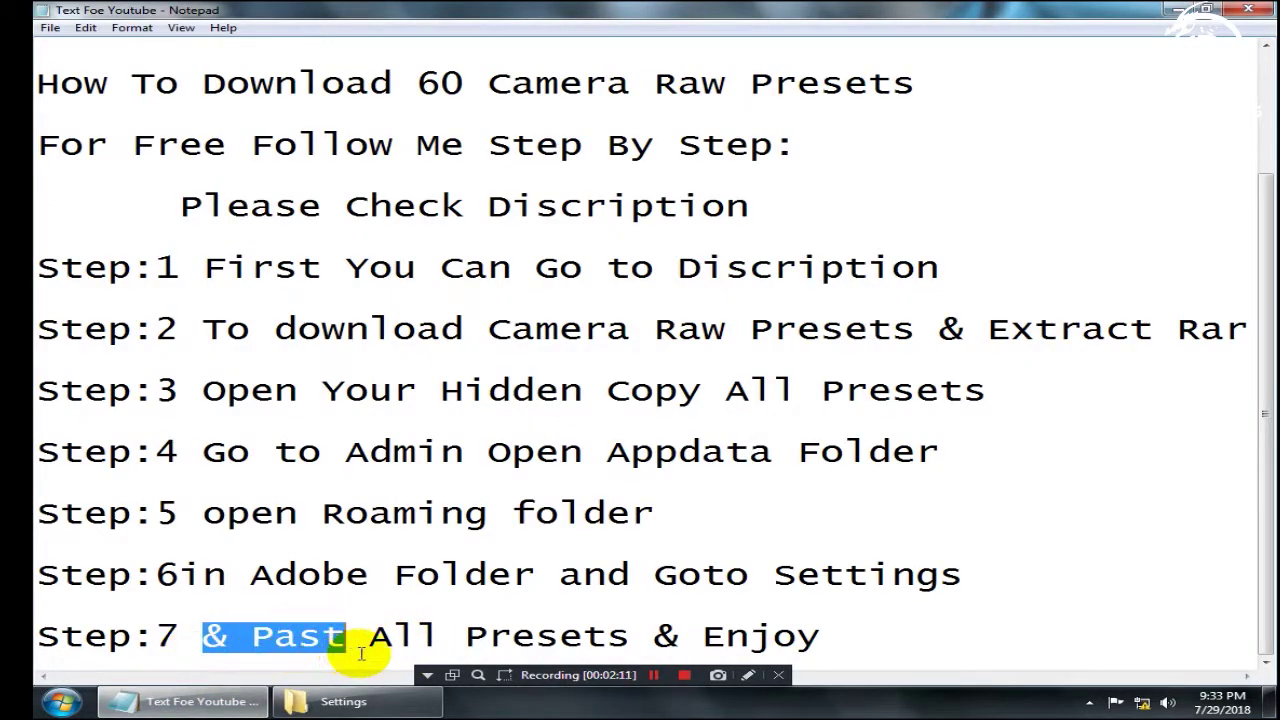
mouse_move(405, 655)
left_mouse_down()
mouse_move(486, 640)
mouse_move(823, 640)
left_mouse_up()
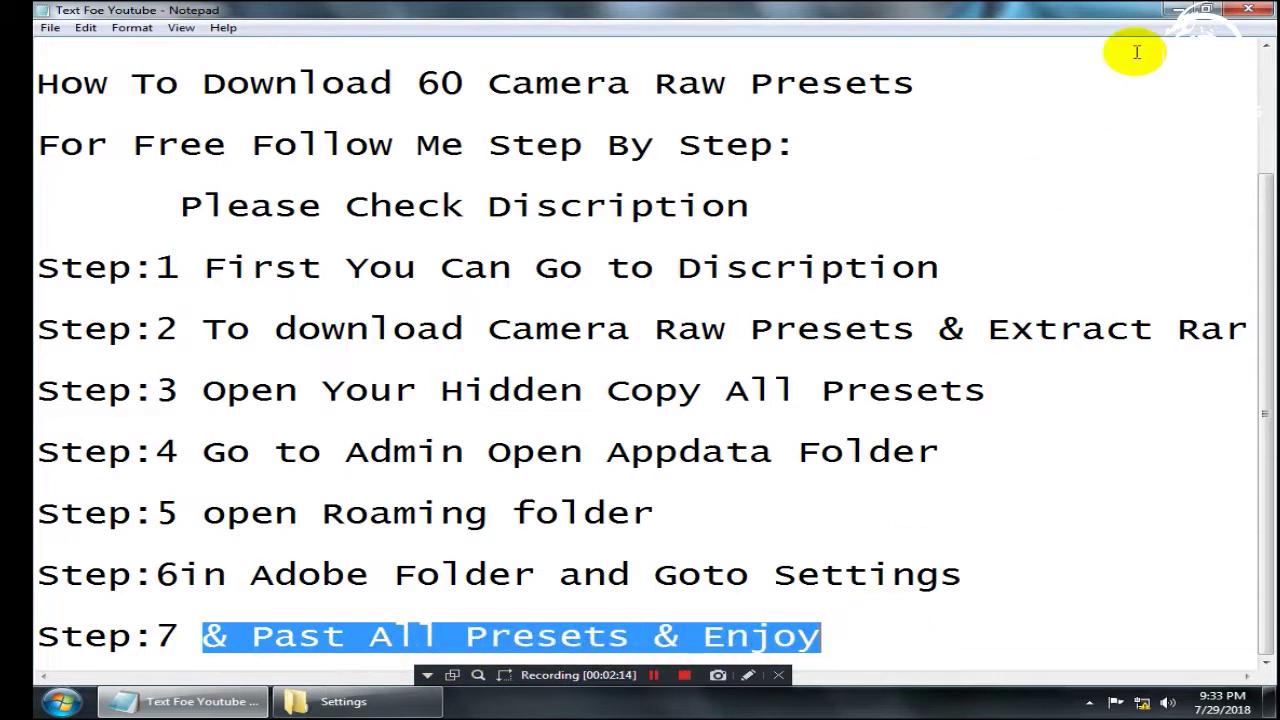
left_click(1175, 14)
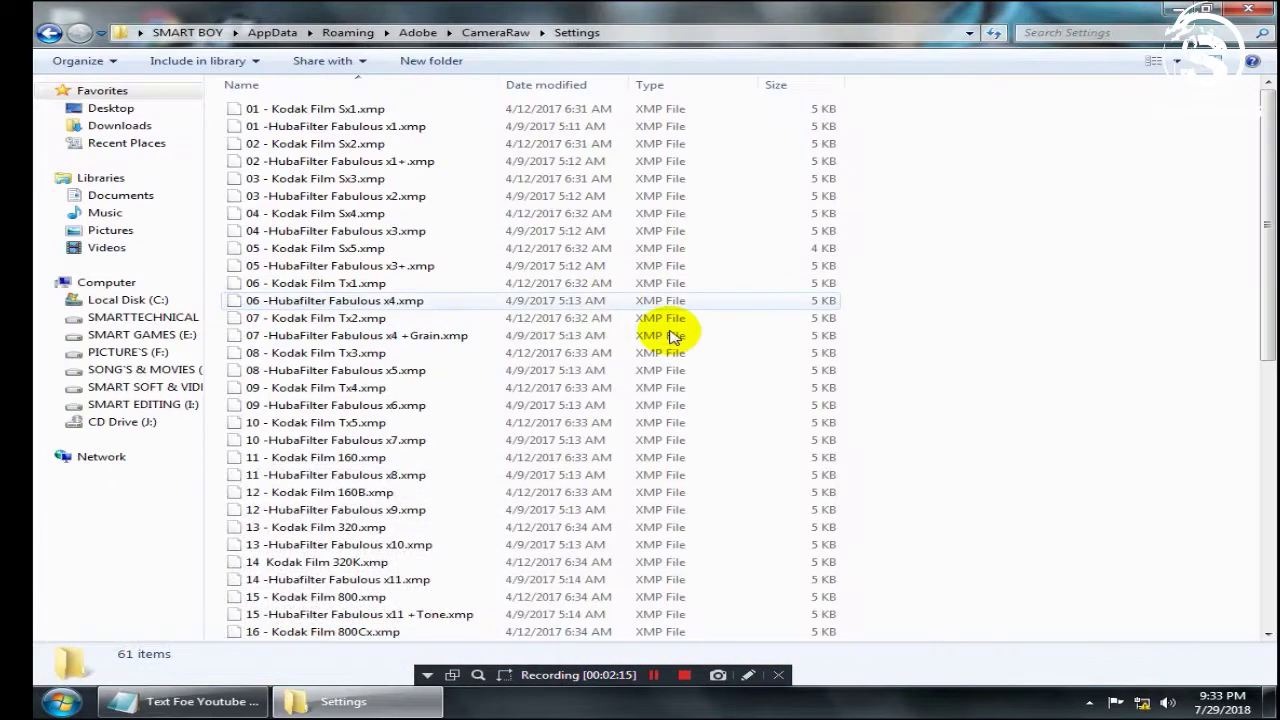
right_click(884, 131)
left_click(936, 250)
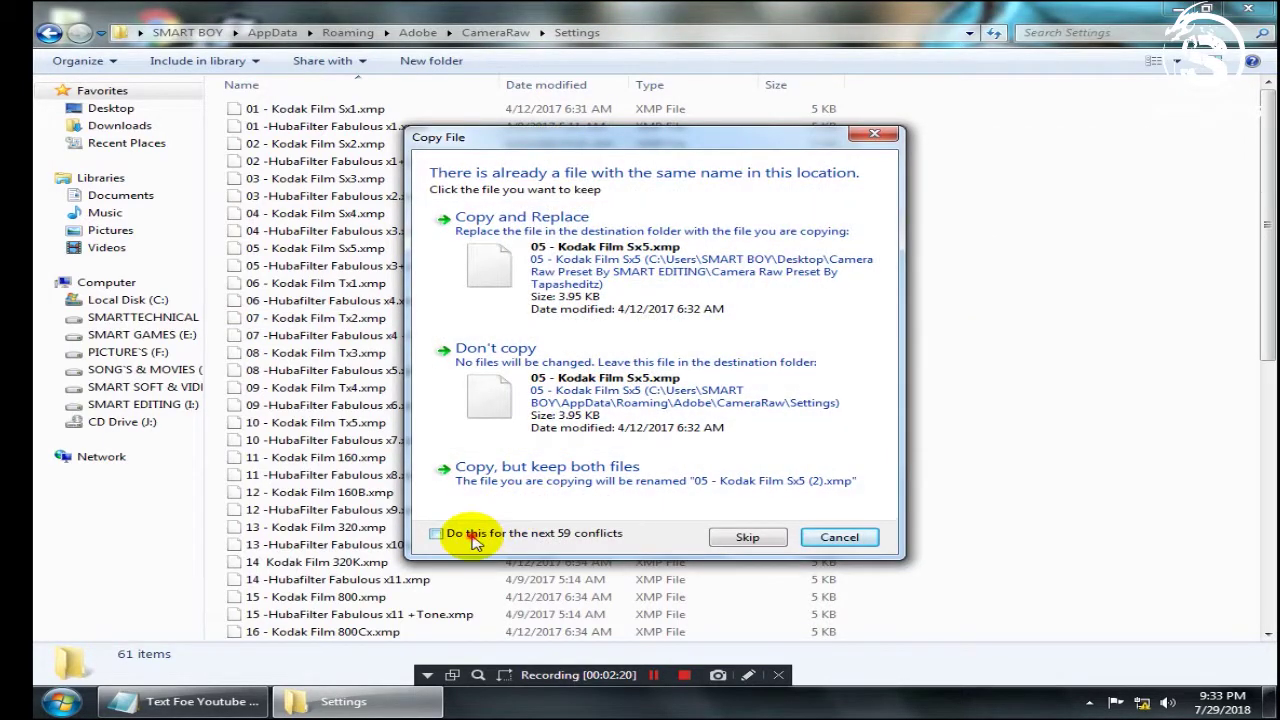
left_click(437, 534)
left_click(509, 294)
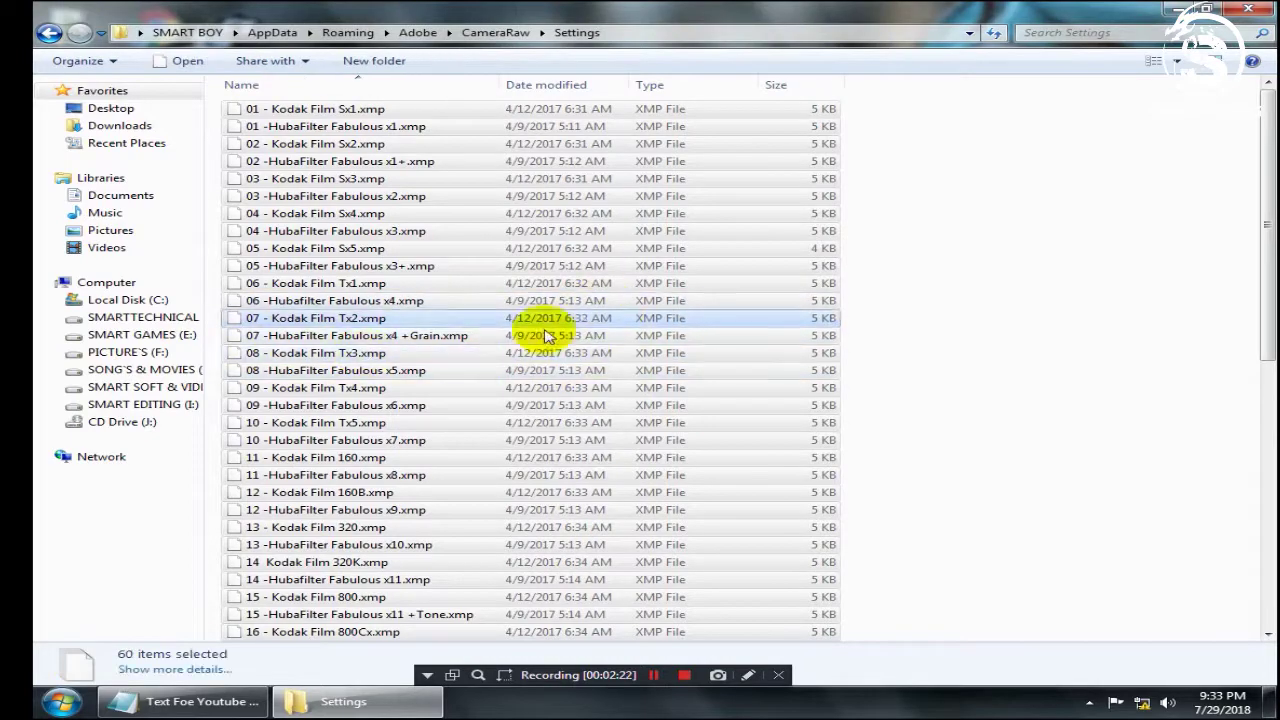
Close the Settings folder window and the Notepad notes
left_click(1199, 127)
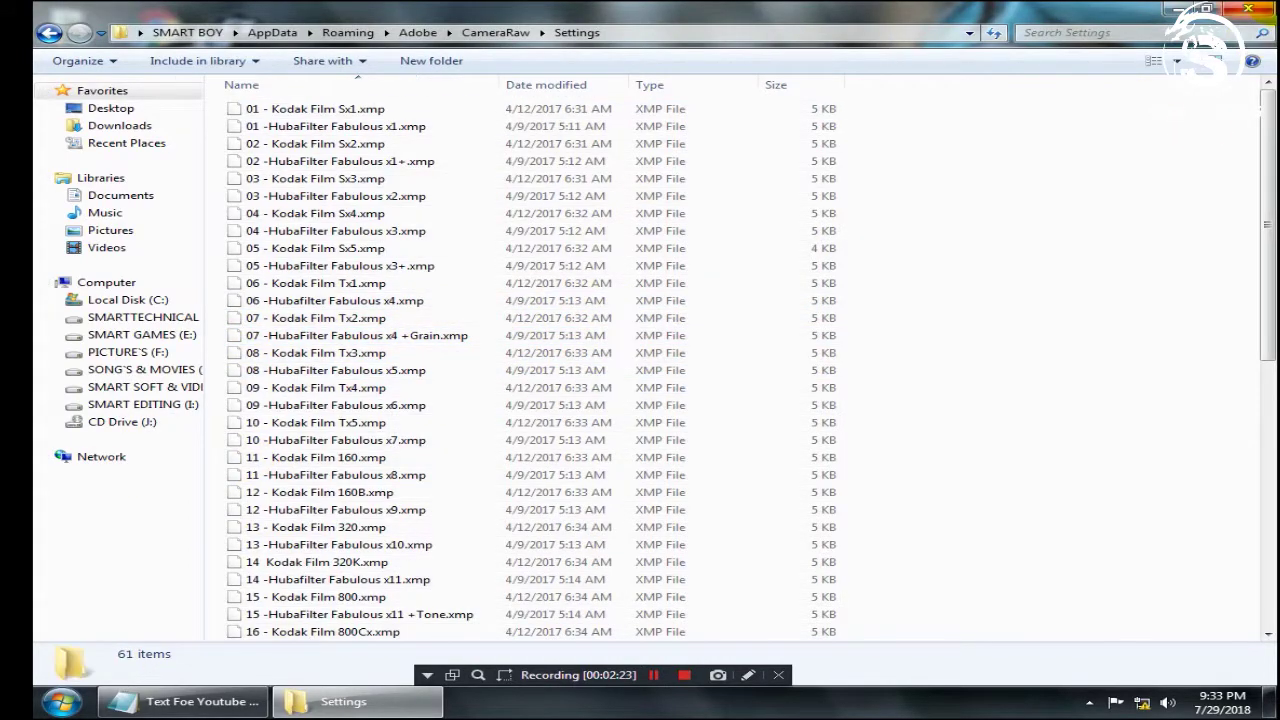
left_click(1252, 10)
left_click(180, 701)
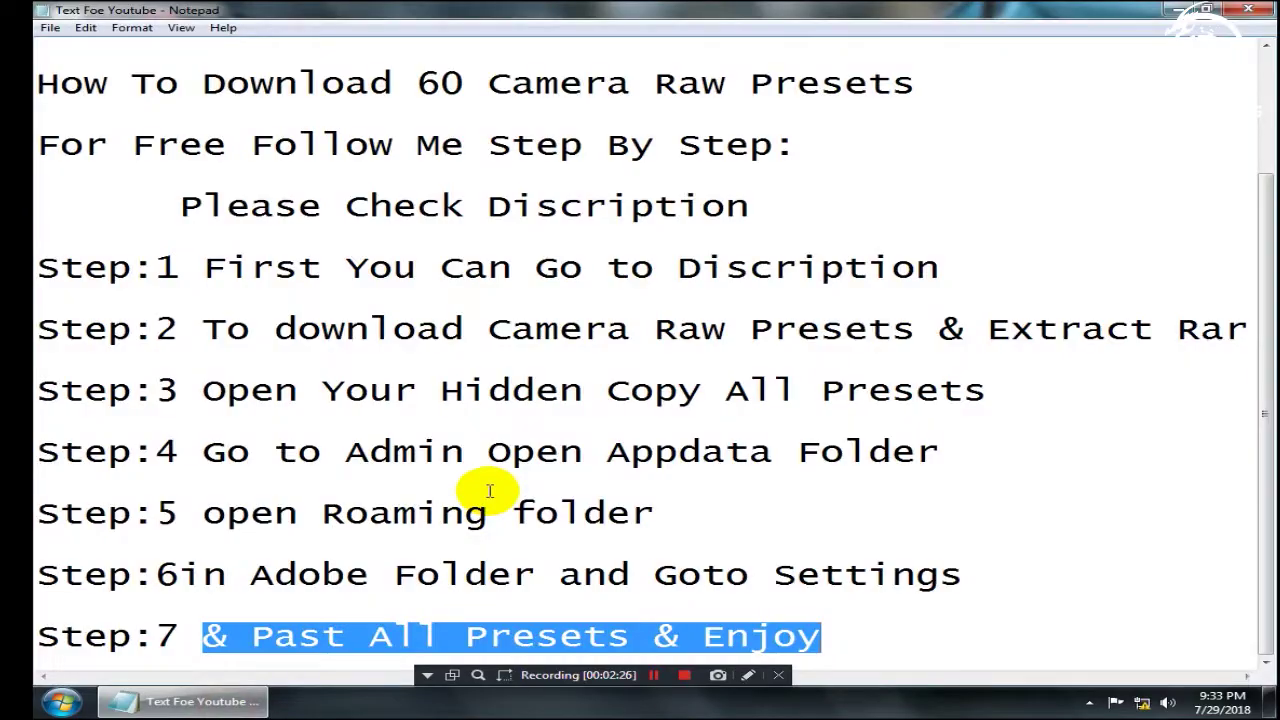
left_click(1249, 9)
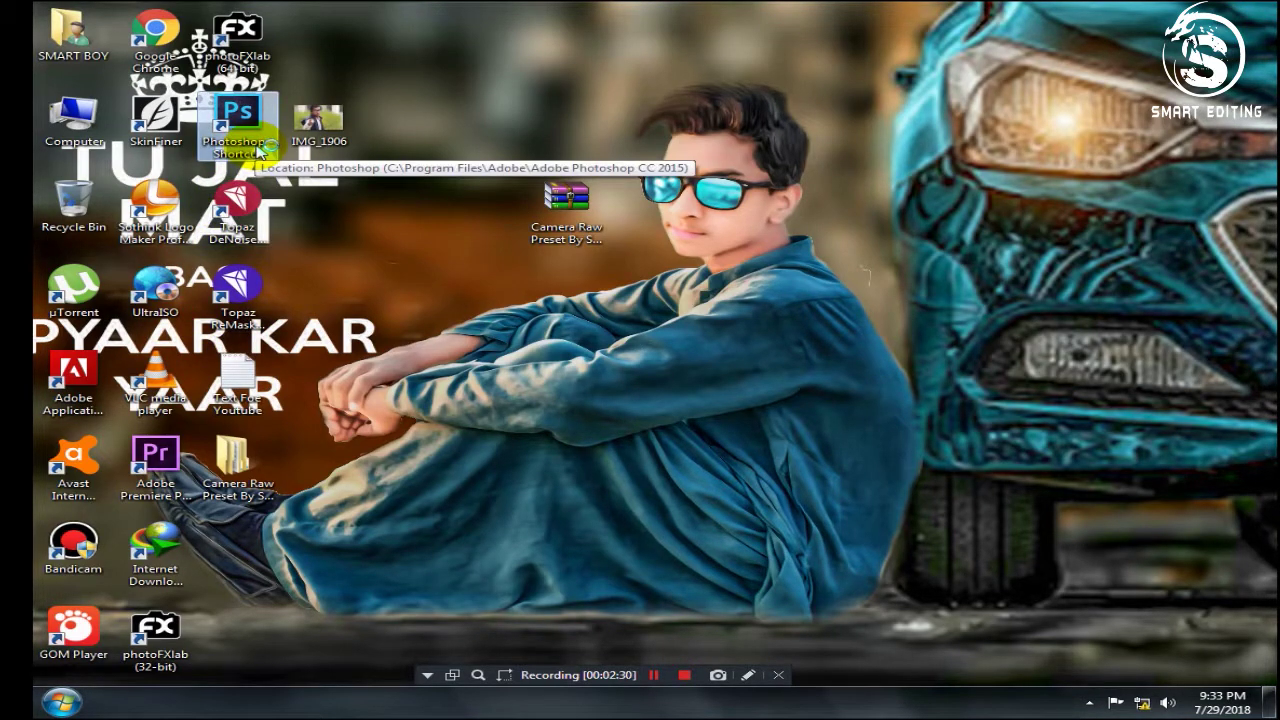
Launch Photoshop CC 2015, refreshing the desktop repeatedly while it loads
double_click(248, 163)
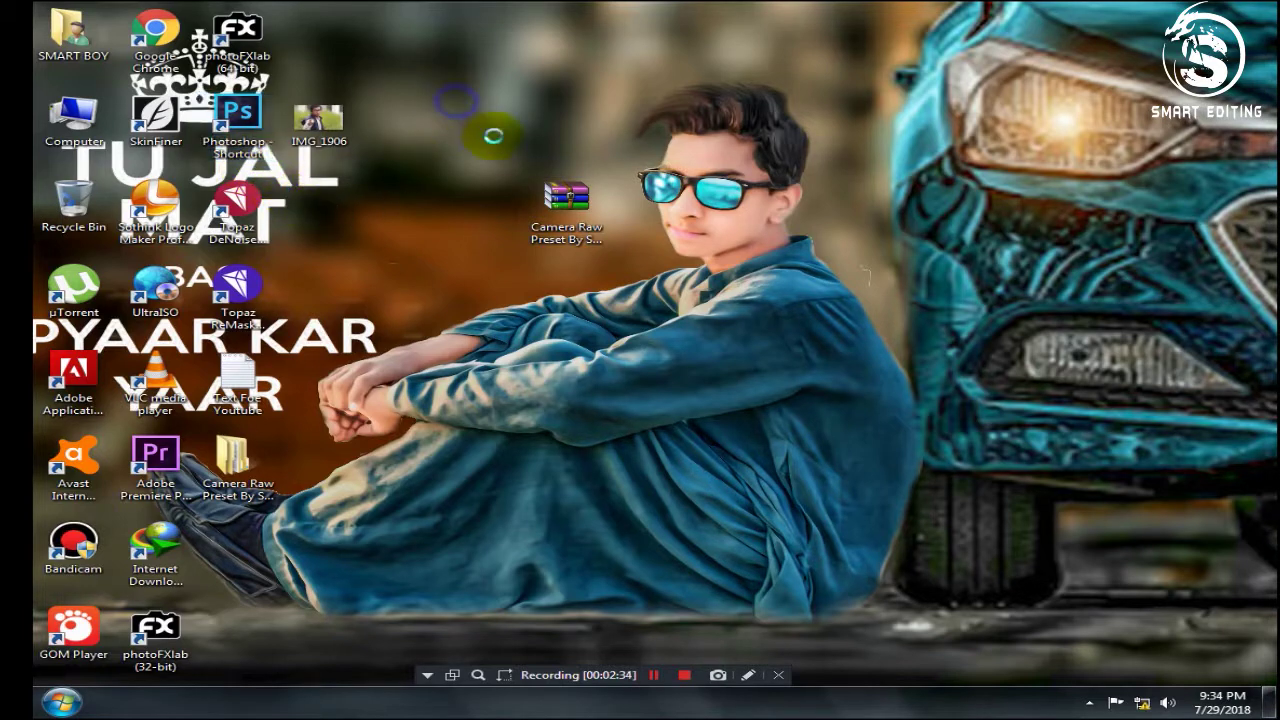
right_click(460, 104)
left_click(490, 150)
right_click(477, 123)
left_click(507, 172)
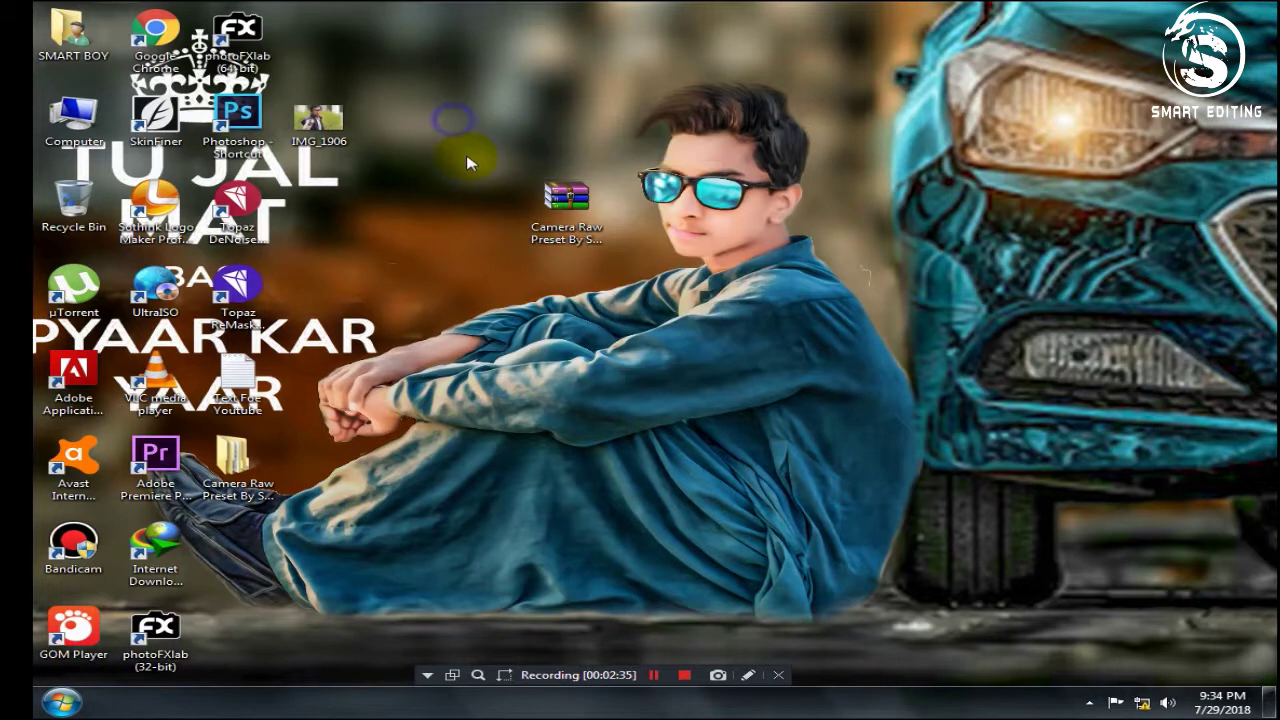
right_click(458, 120)
left_click(486, 167)
right_click(443, 136)
left_click(488, 186)
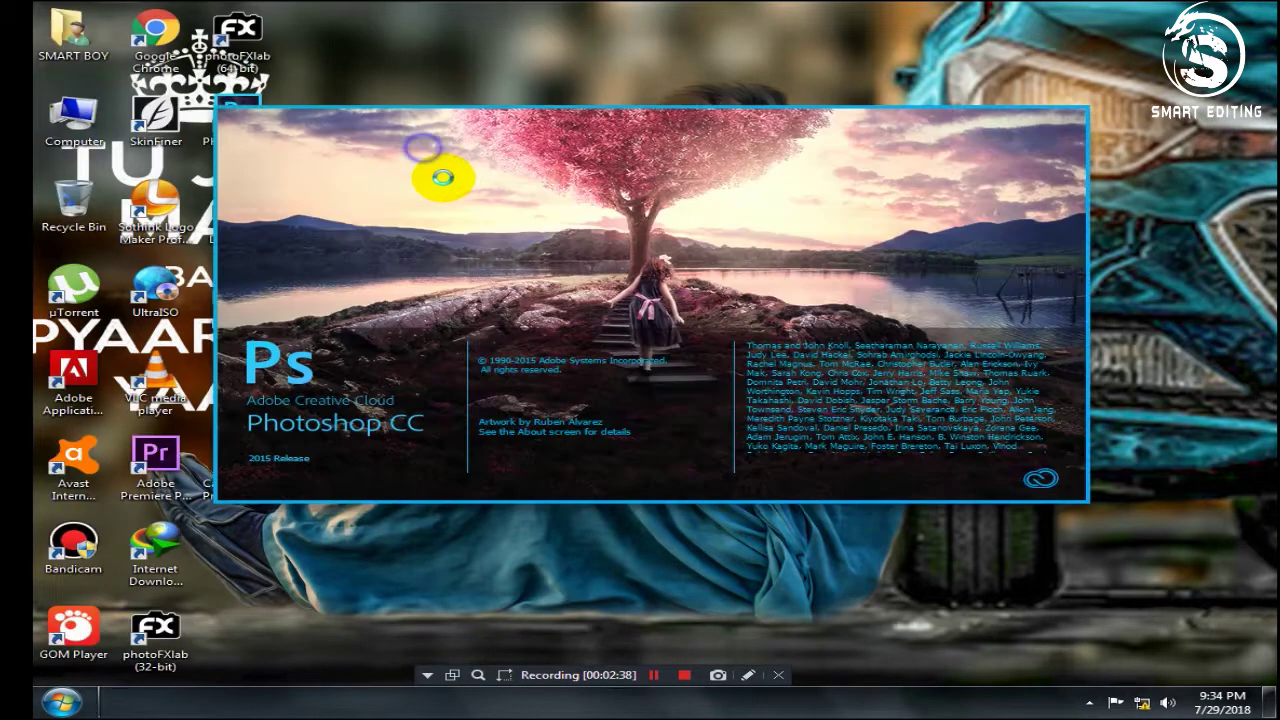
right_click(430, 150)
left_click(460, 188)
right_click(630, 44)
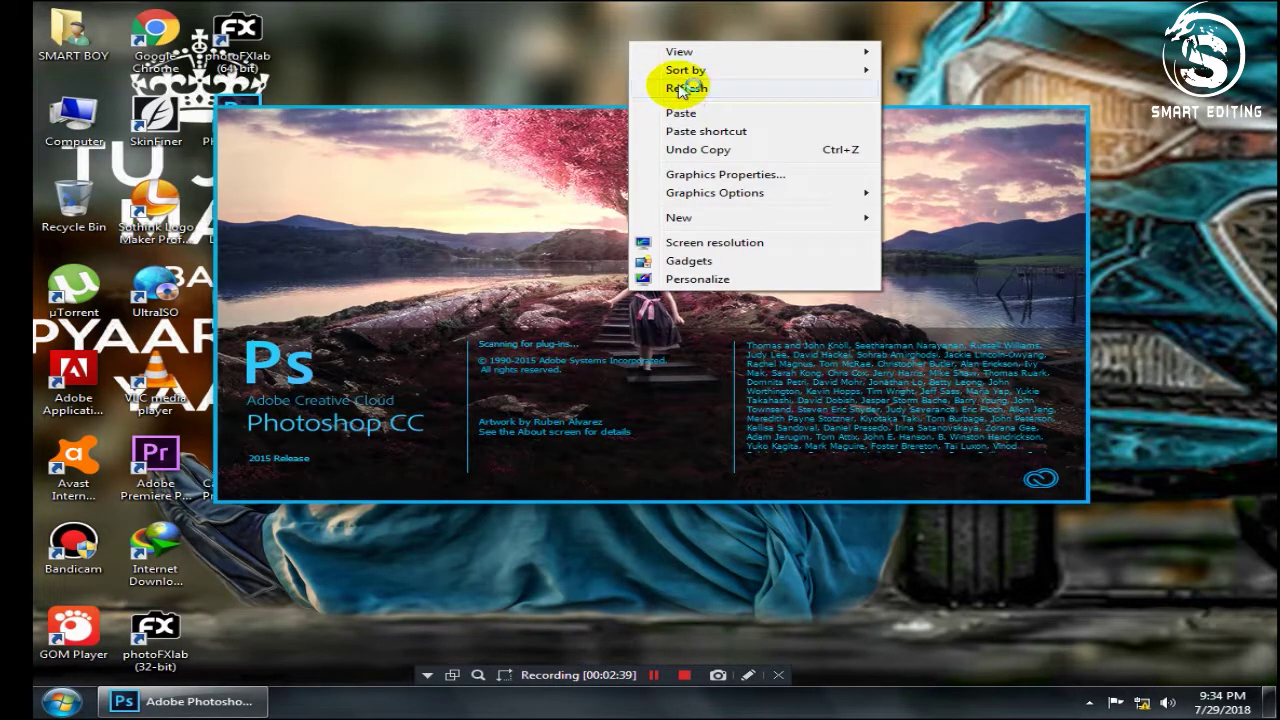
left_click(657, 88)
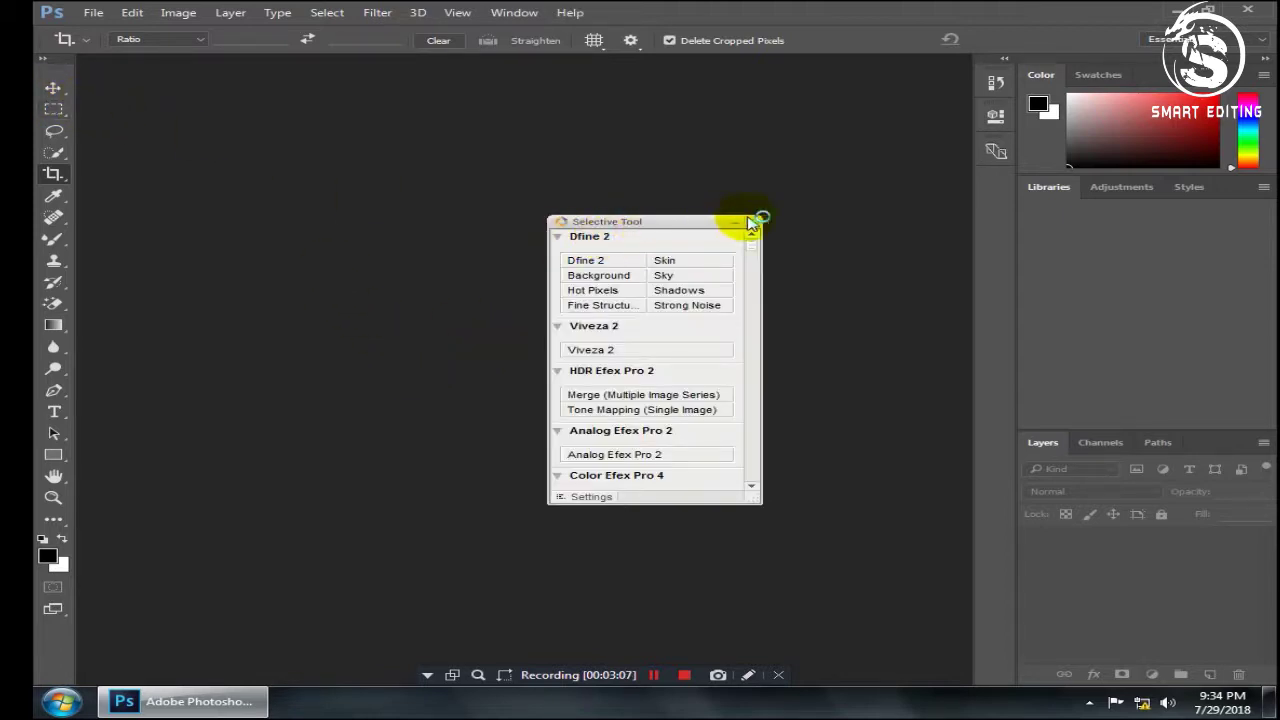
Close the Selective Tool panel, switch to the Move tool, and browse to the PICTURE'S (F:) drive
left_click(755, 222)
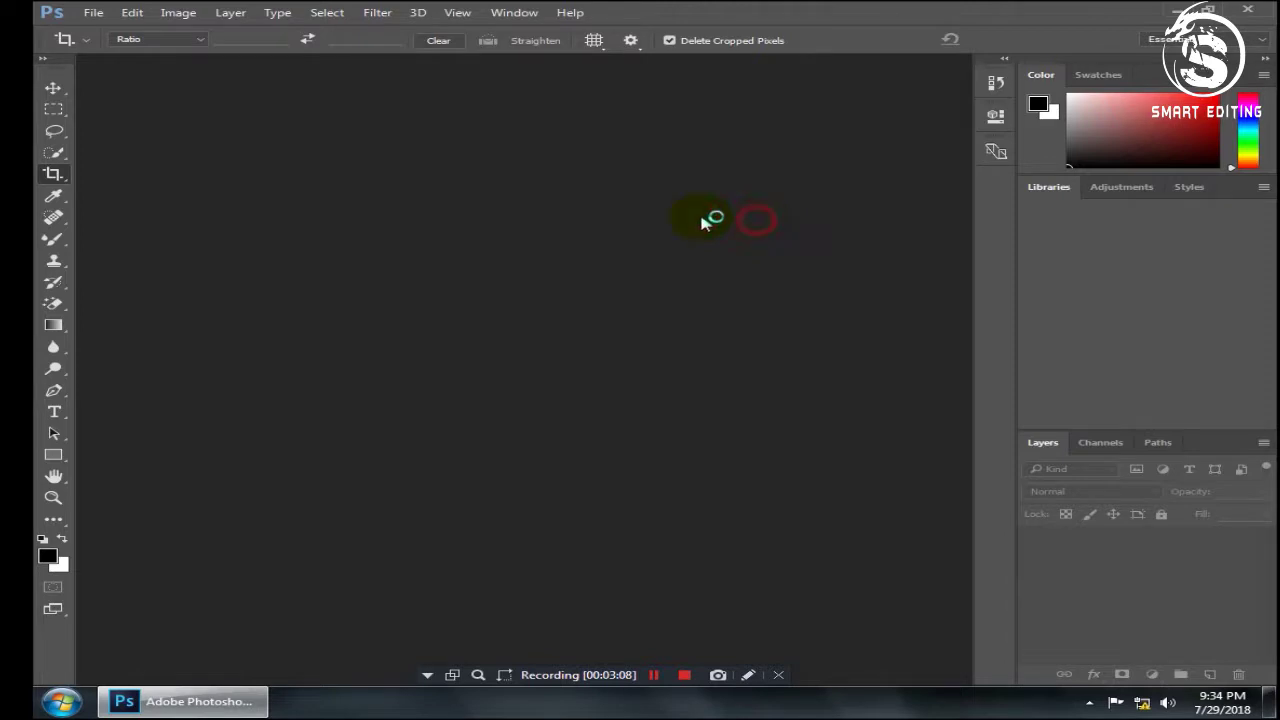
left_click(54, 88)
left_click(90, 13)
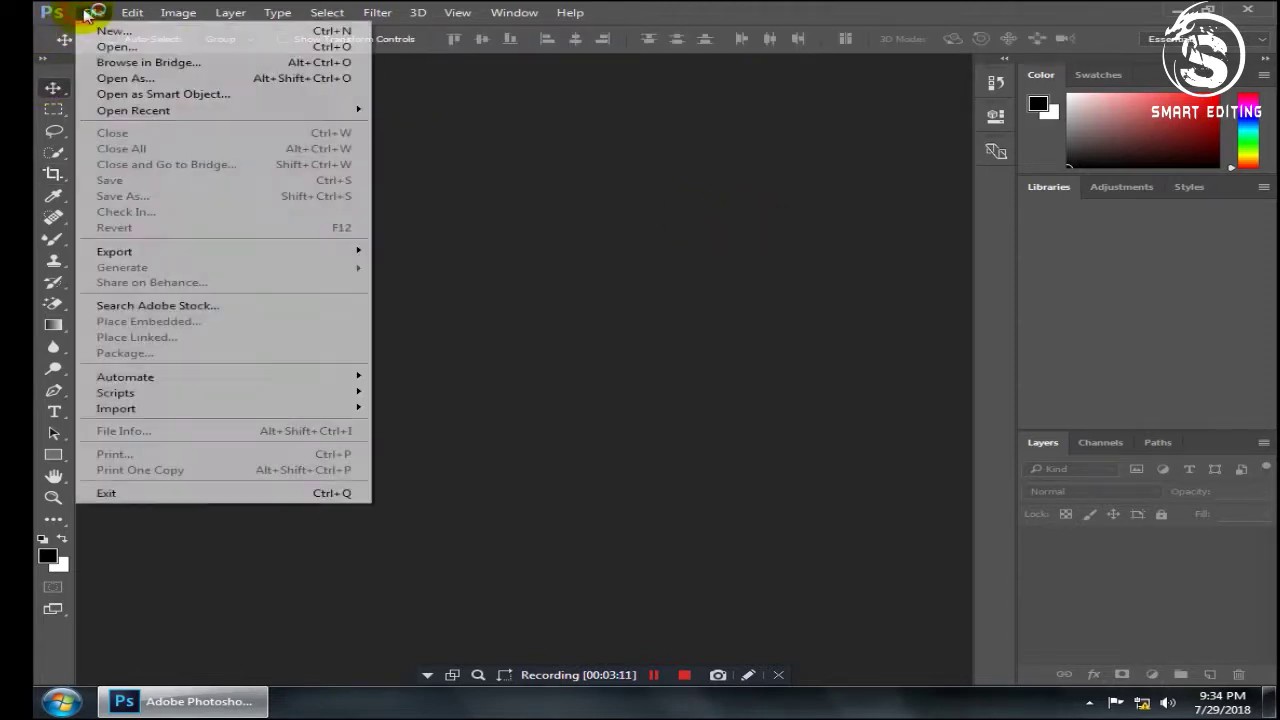
left_click(122, 48)
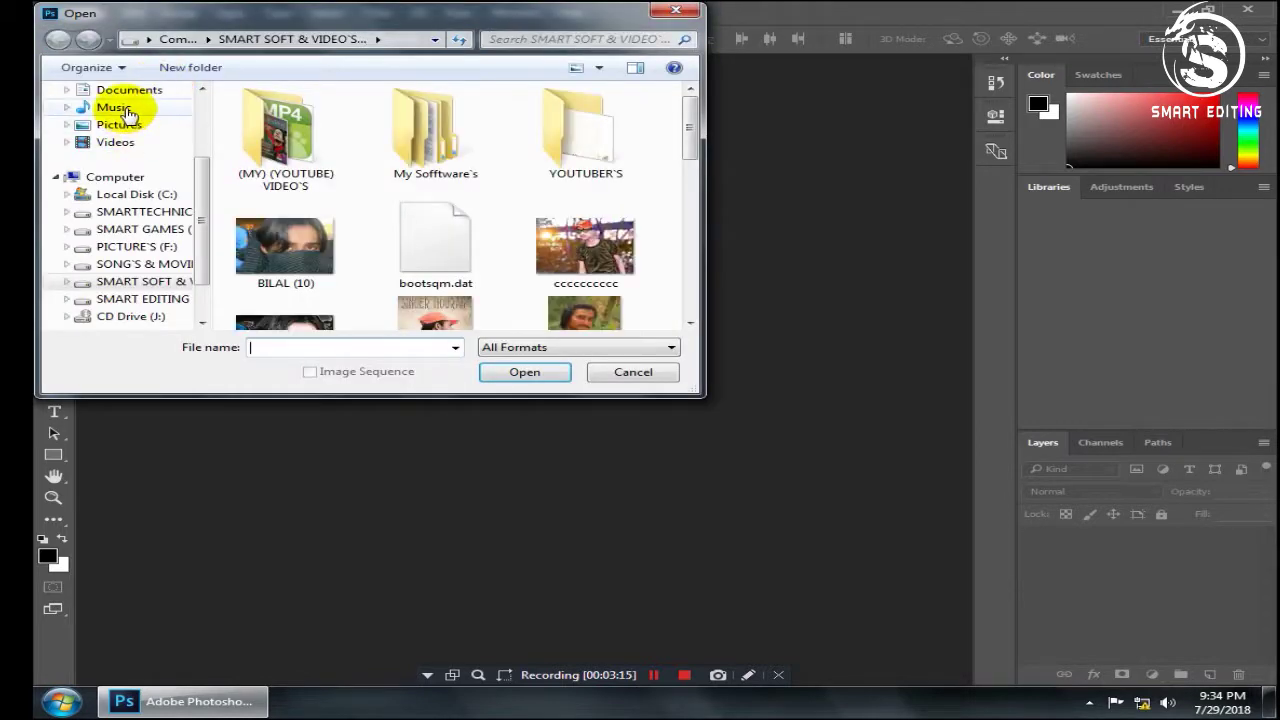
left_click(127, 109)
scroll(213, 180, "up", 1)
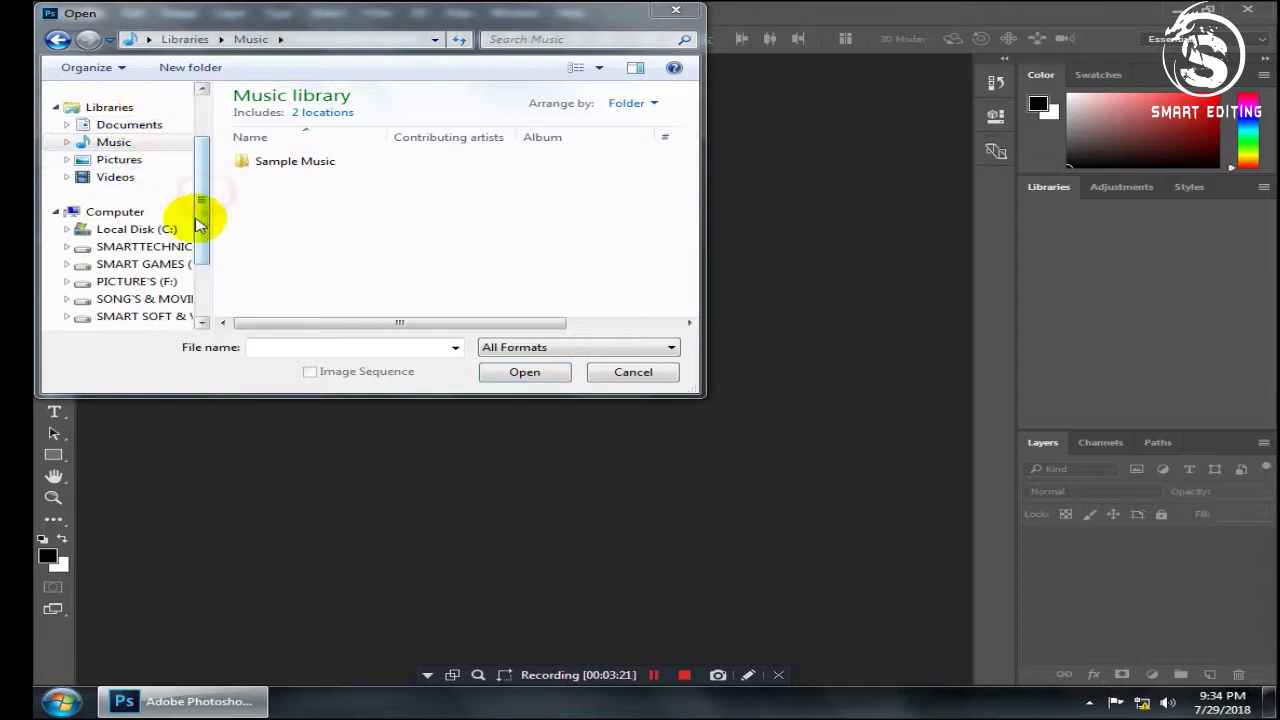
left_click_drag(198, 228, 197, 267)
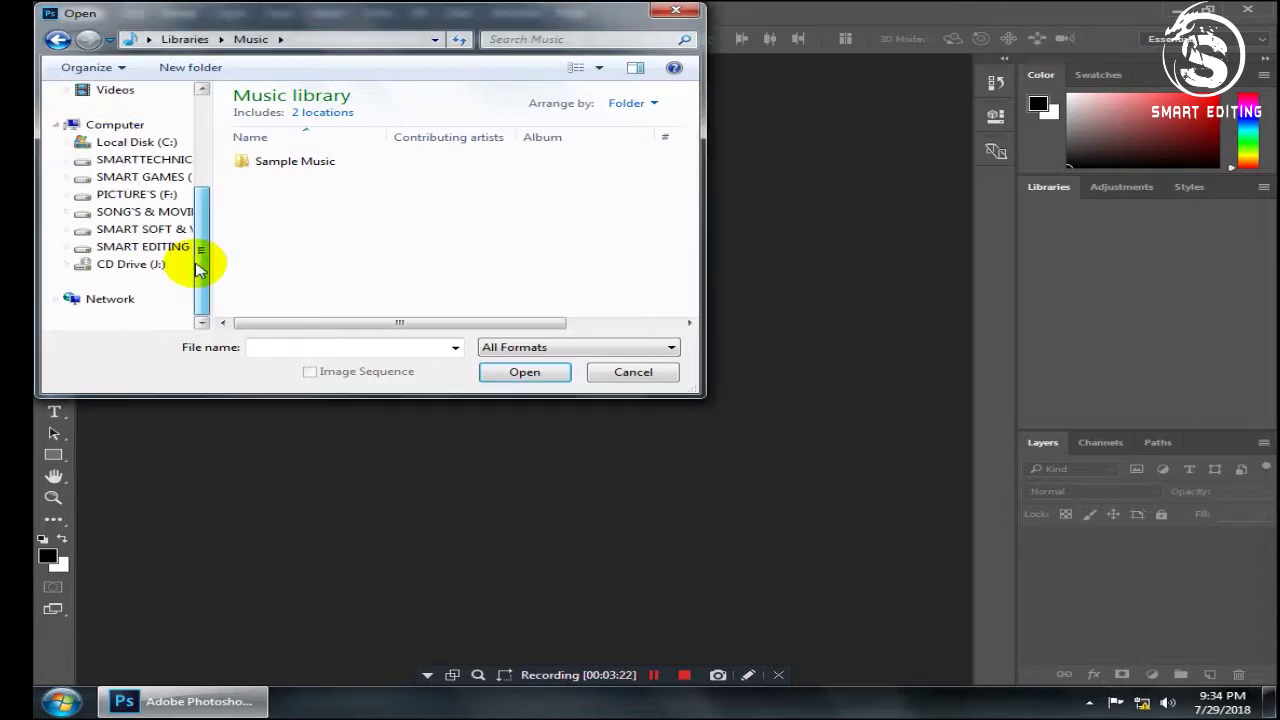
left_click(108, 165)
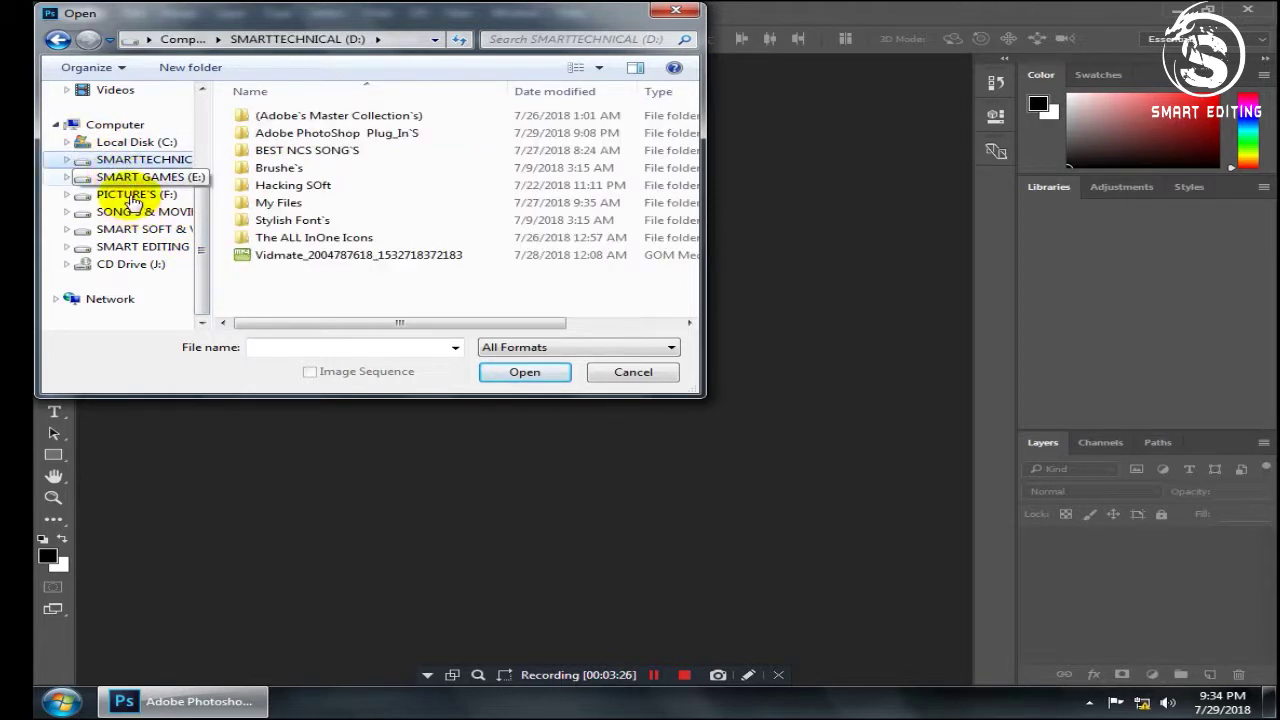
left_click(130, 177)
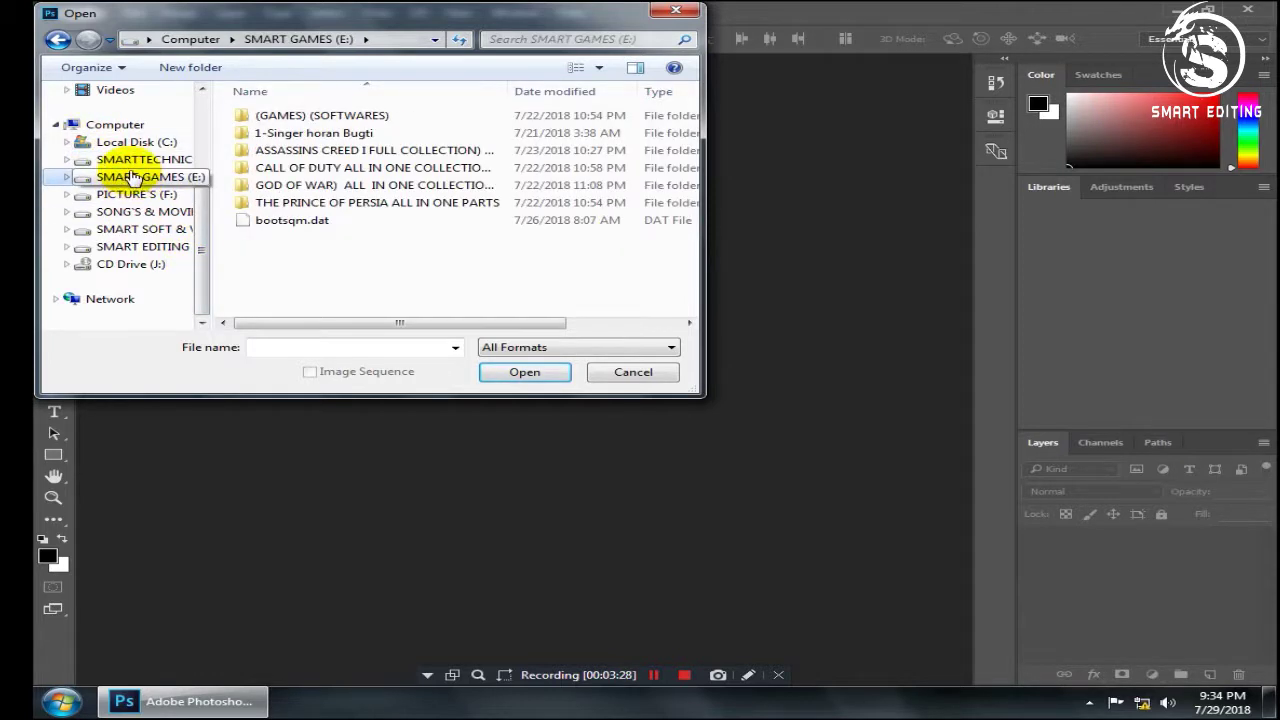
left_click(130, 194)
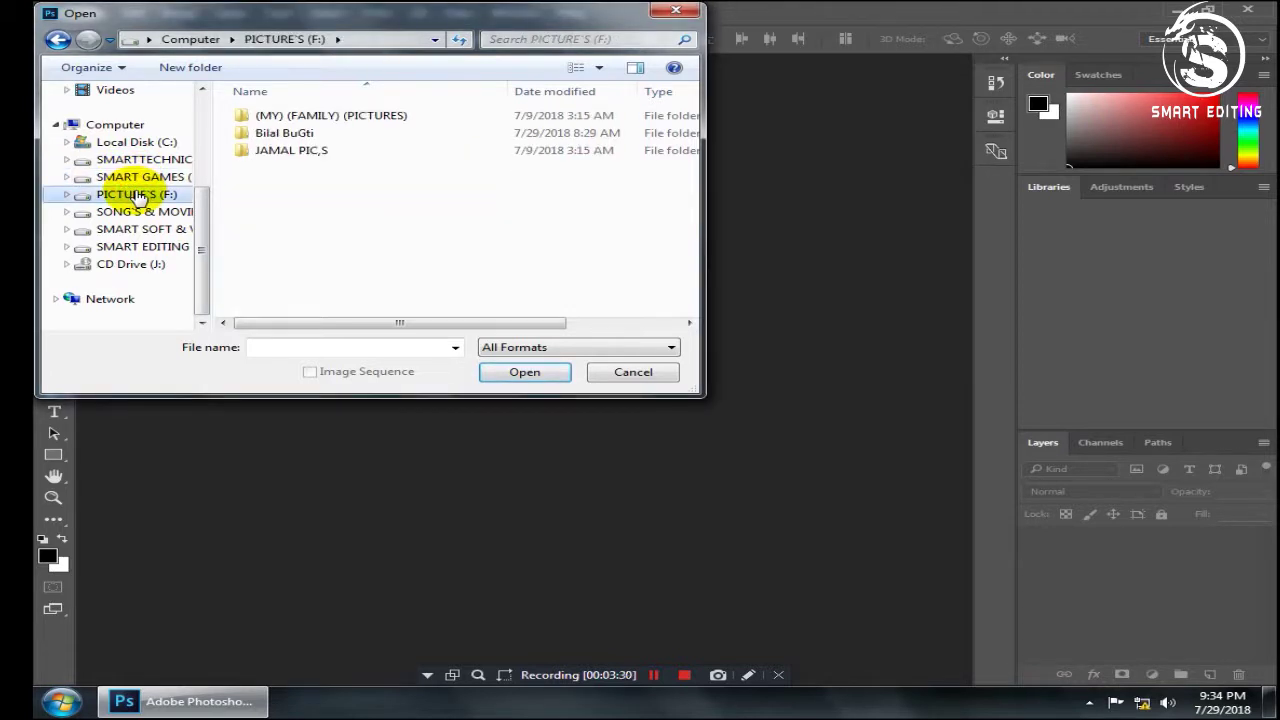
Enter the personal photo folder and its Camera.Pices subfolder, scrolling through the thumbnails
double_click(328, 140)
double_click(305, 128)
scroll(360, 220, "down", 2)
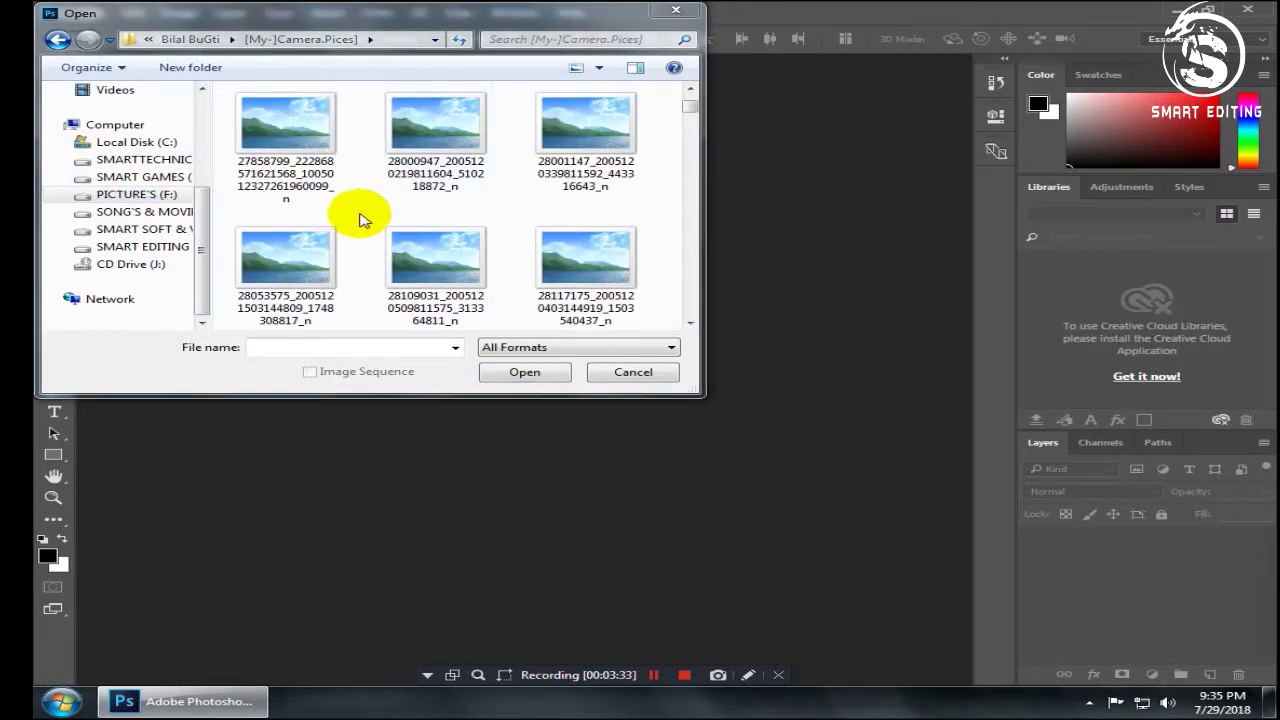
scroll(362, 198, "down", 1)
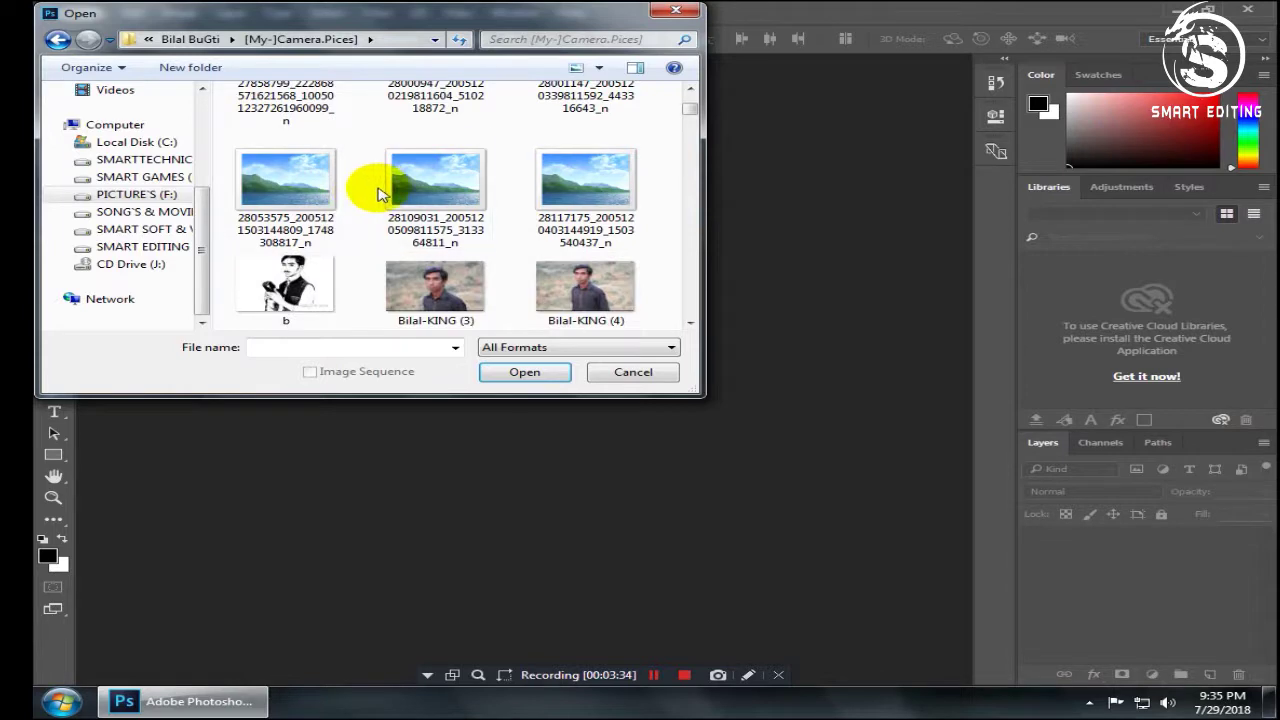
scroll(378, 195, "down", 1)
scroll(372, 200, "down", 1)
scroll(366, 206, "down", 1)
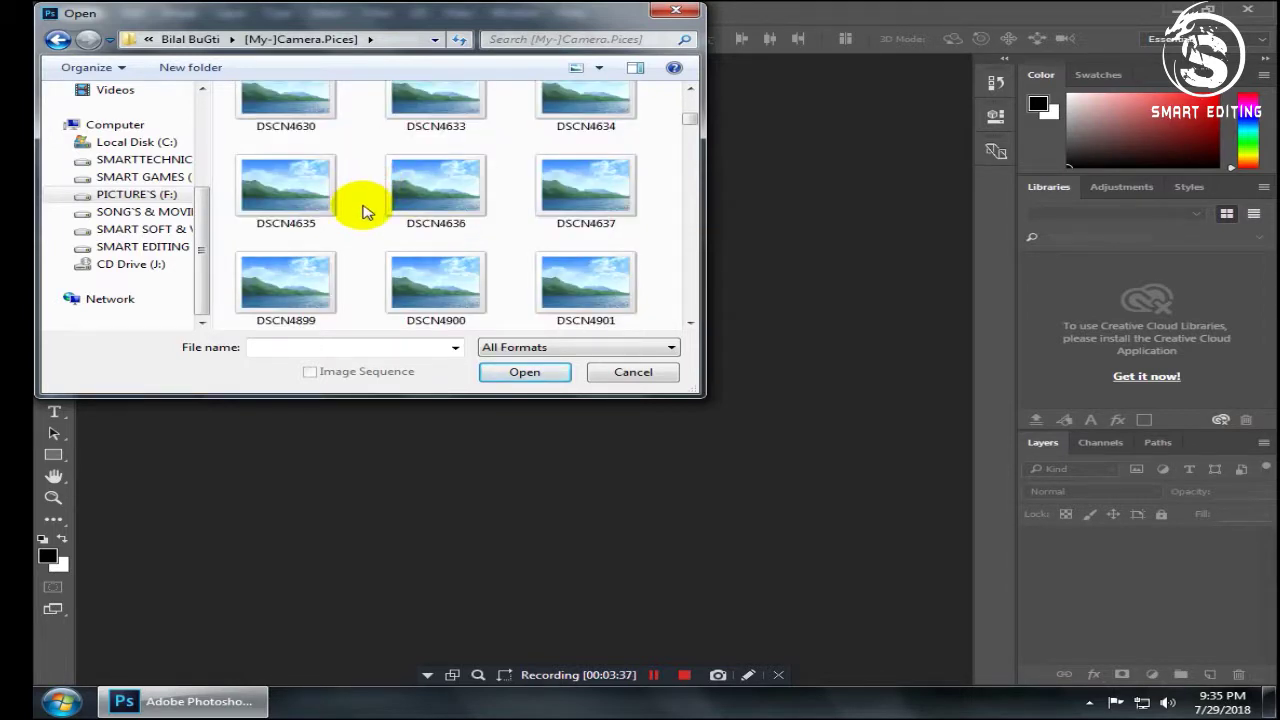
scroll(364, 212, "down", 1)
scroll(363, 210, "down", 1)
scroll(365, 209, "down", 1)
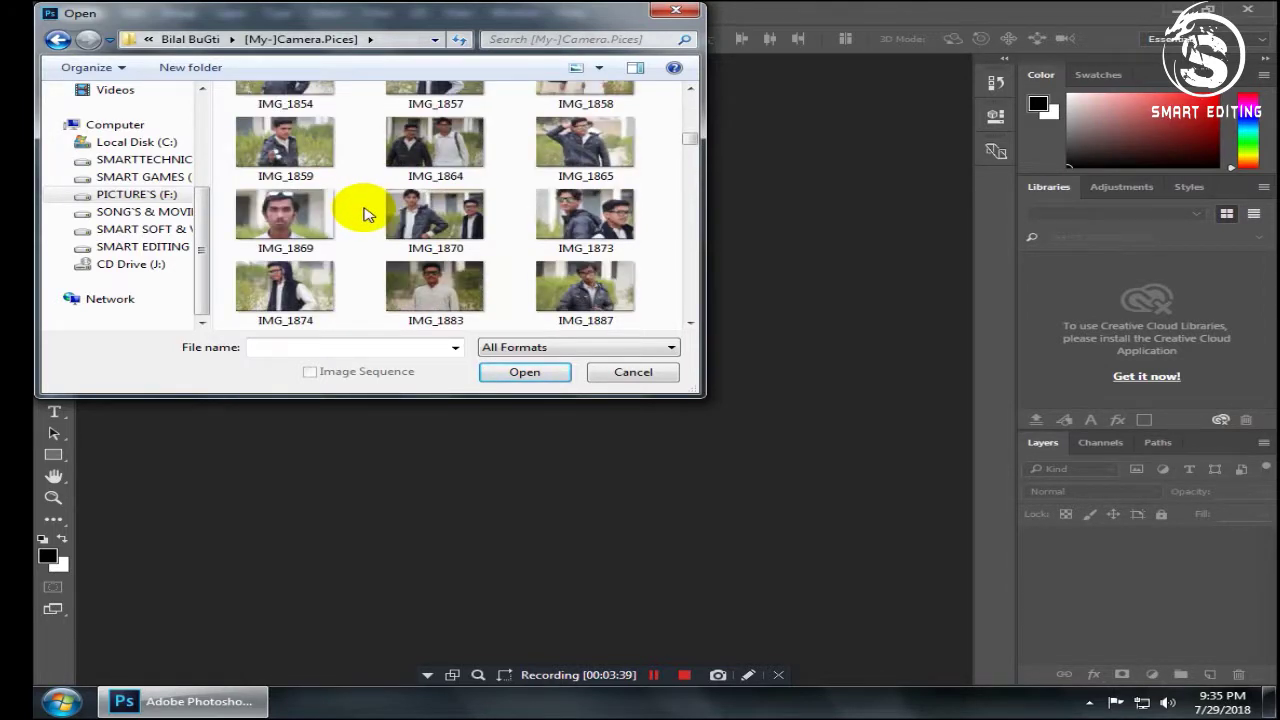
scroll(368, 209, "down", 1)
scroll(375, 220, "down", 1)
scroll(360, 275, "down", 2)
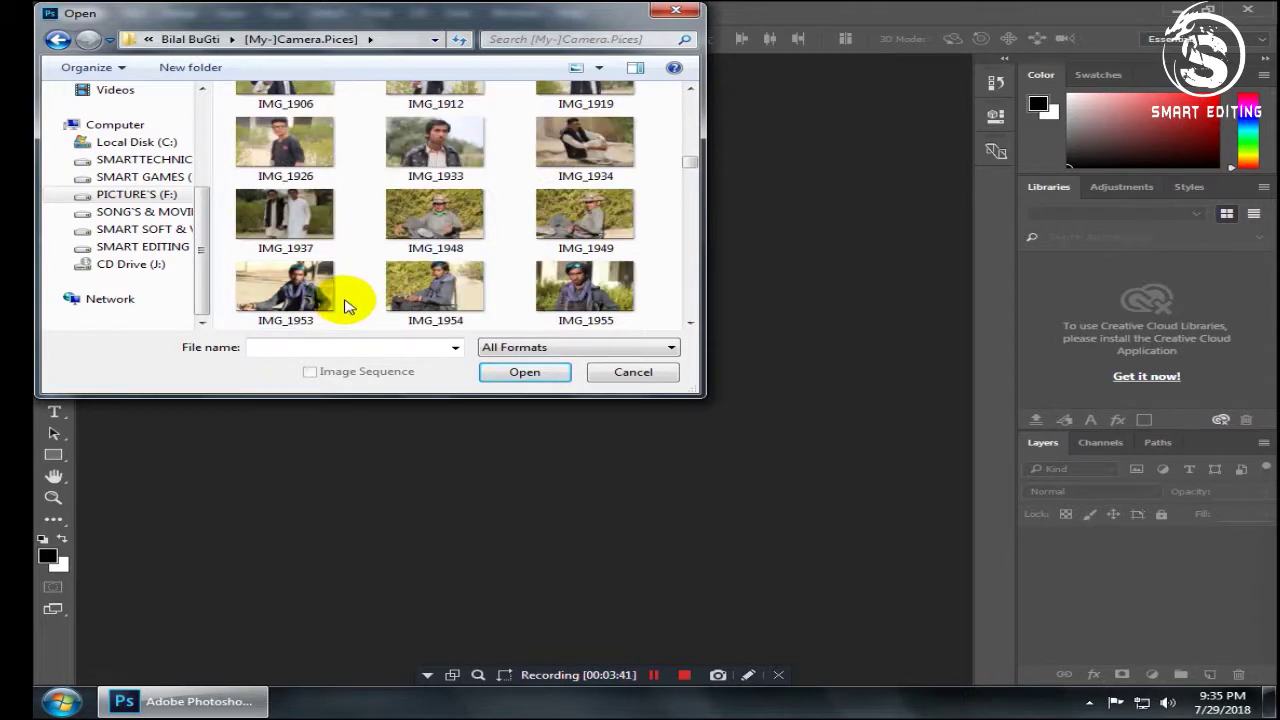
scroll(345, 306, "down", 2)
scroll(345, 305, "down", 2)
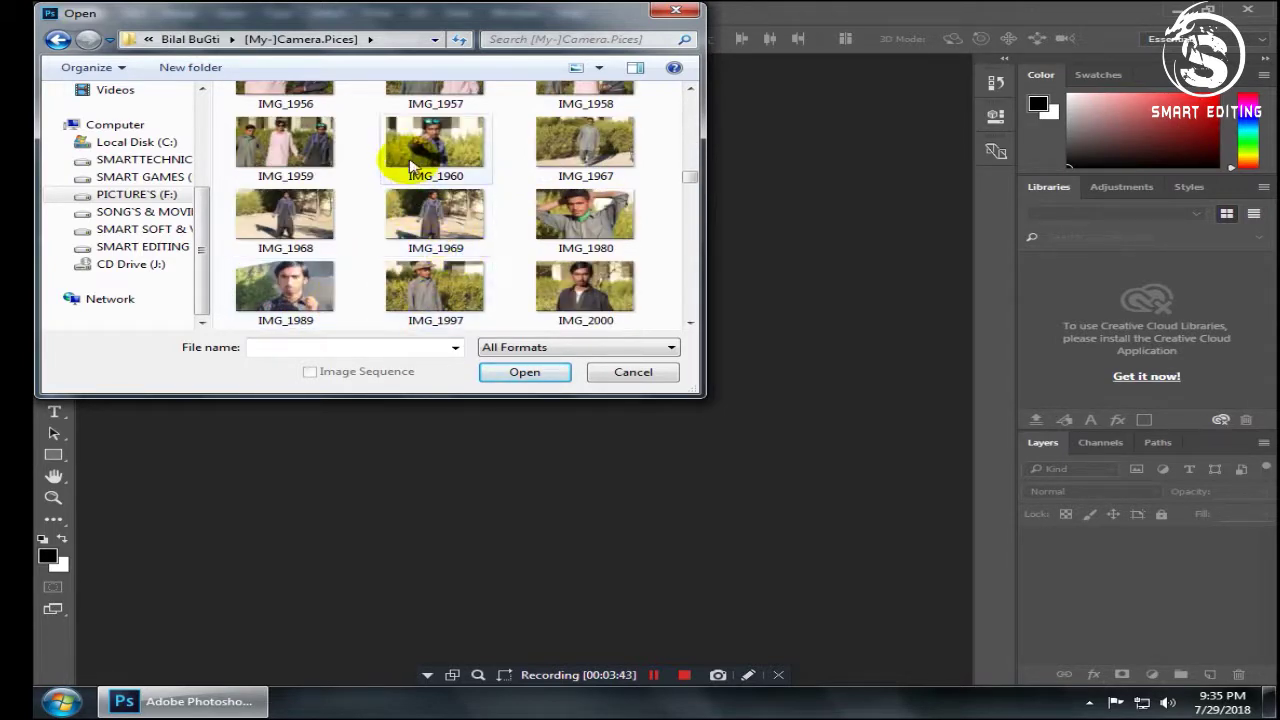
scroll(385, 220, "down", 2)
scroll(378, 240, "down", 2)
scroll(371, 257, "down", 2)
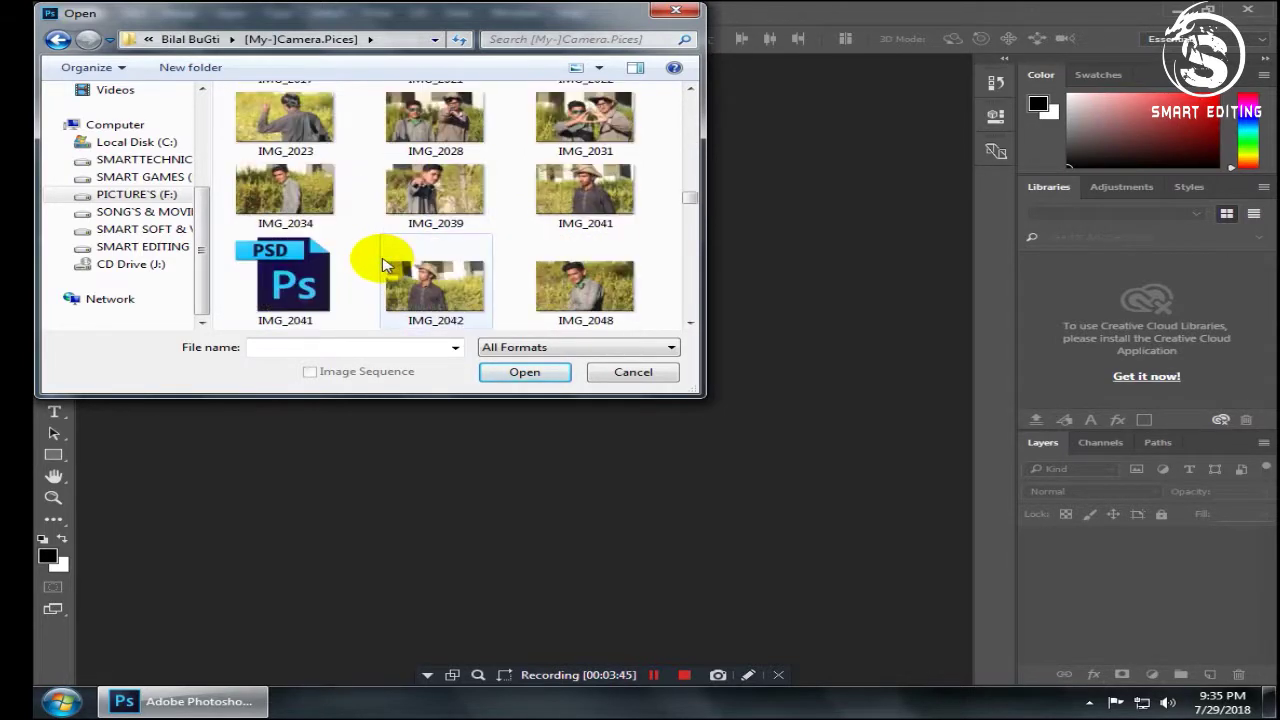
scroll(380, 250, "down", 2)
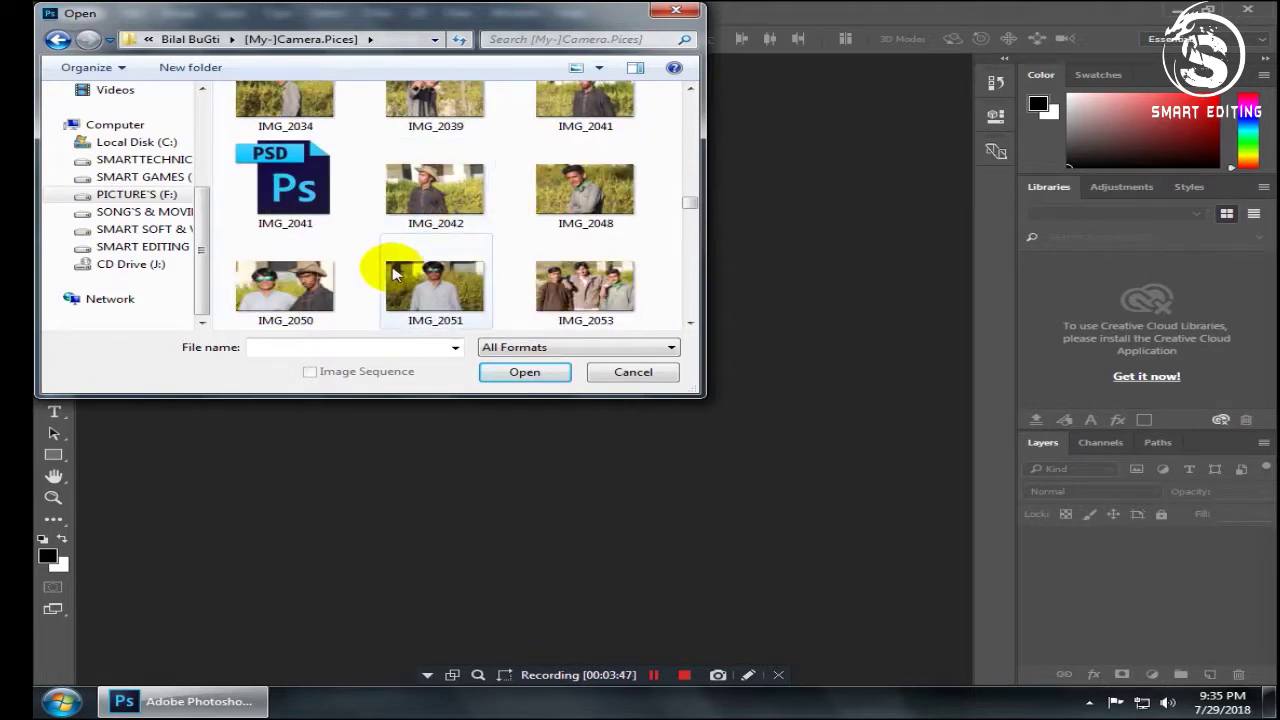
scroll(380, 275, "down", 1)
scroll(383, 295, "down", 1)
scroll(381, 297, "down", 2)
scroll(363, 294, "down", 1)
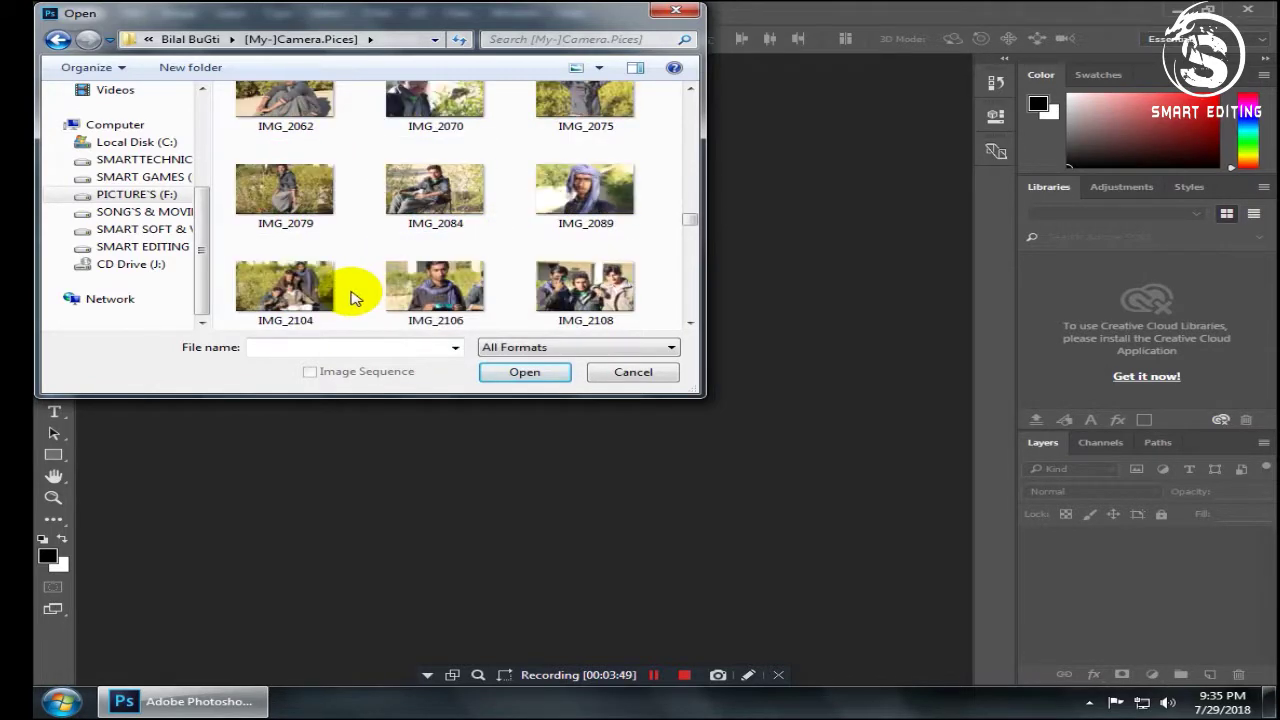
scroll(351, 294, "down", 1)
scroll(346, 289, "down", 1)
scroll(360, 285, "up", 5)
scroll(376, 266, "up", 3)
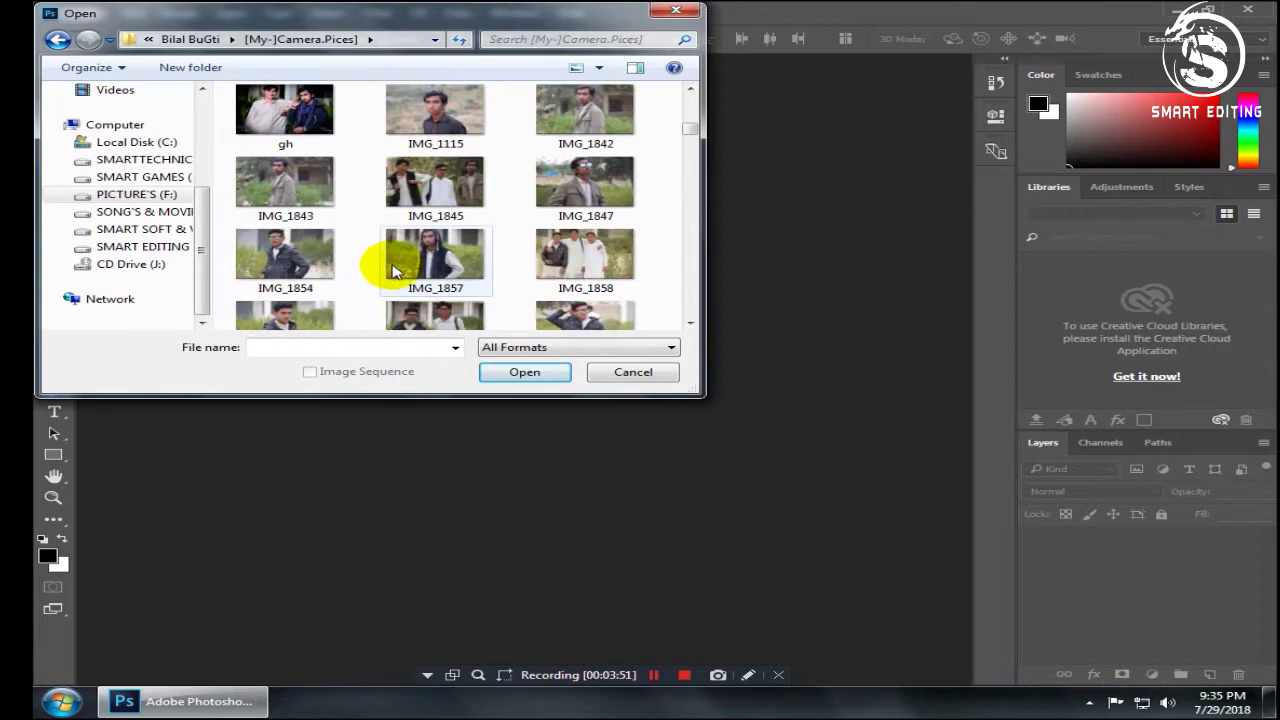
scroll(520, 212, "up", 1)
scroll(470, 218, "up", 1)
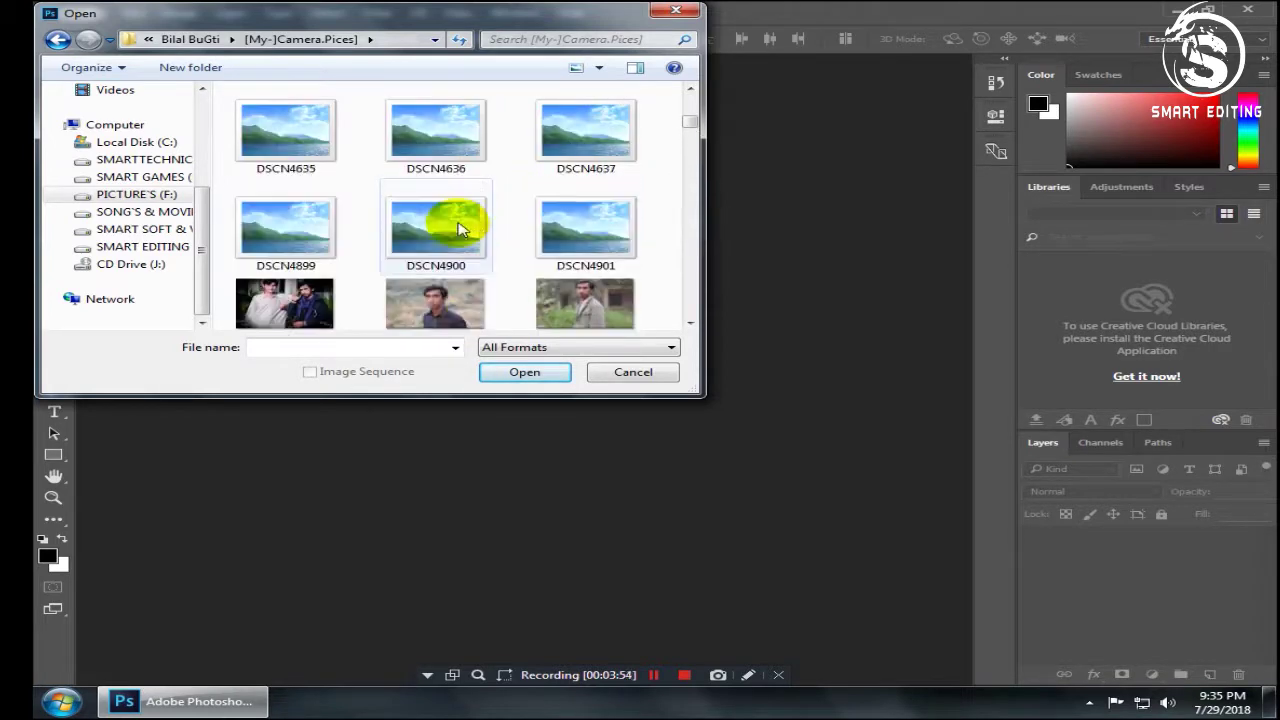
scroll(463, 220, "up", 1)
scroll(464, 226, "down", 5)
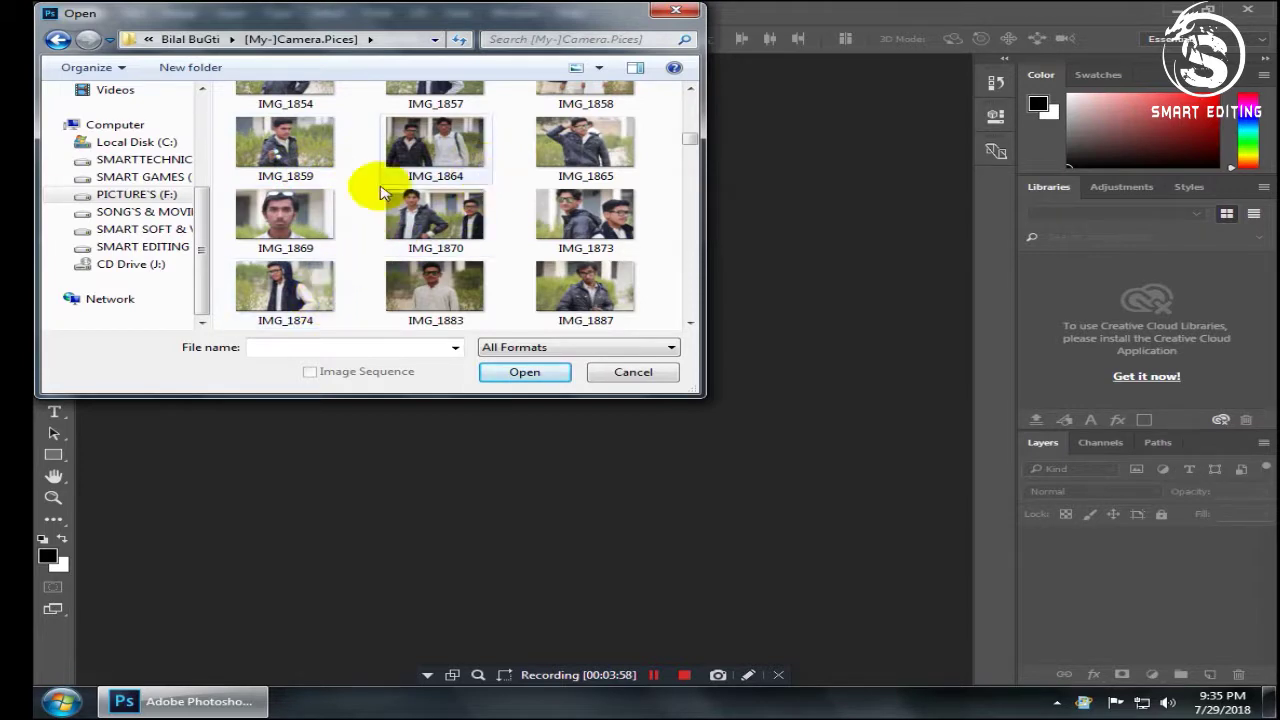
scroll(462, 248, "down", 2)
scroll(455, 250, "up", 1)
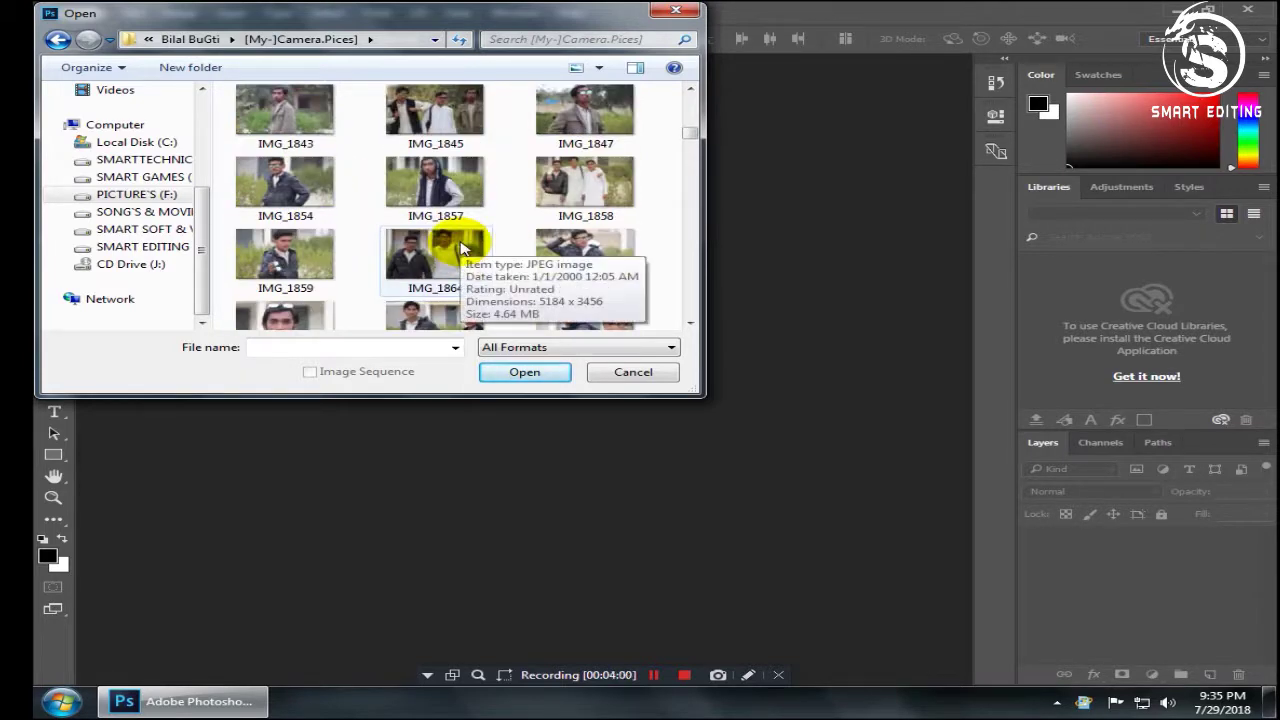
scroll(500, 250, "up", 1)
scroll(610, 230, "down", 1)
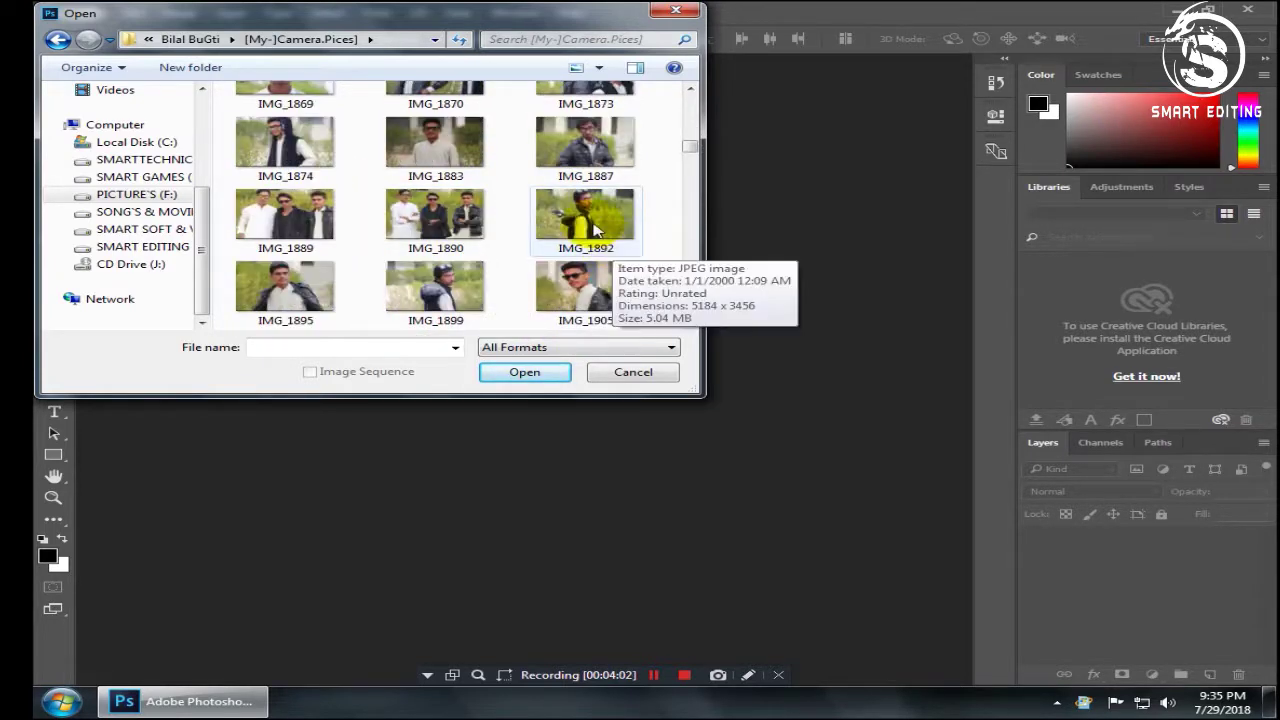
scroll(600, 180, "down", 1)
Open the IMG_1906 portrait photo from the camera folder
left_click(590, 176)
scroll(588, 176, "down", 2)
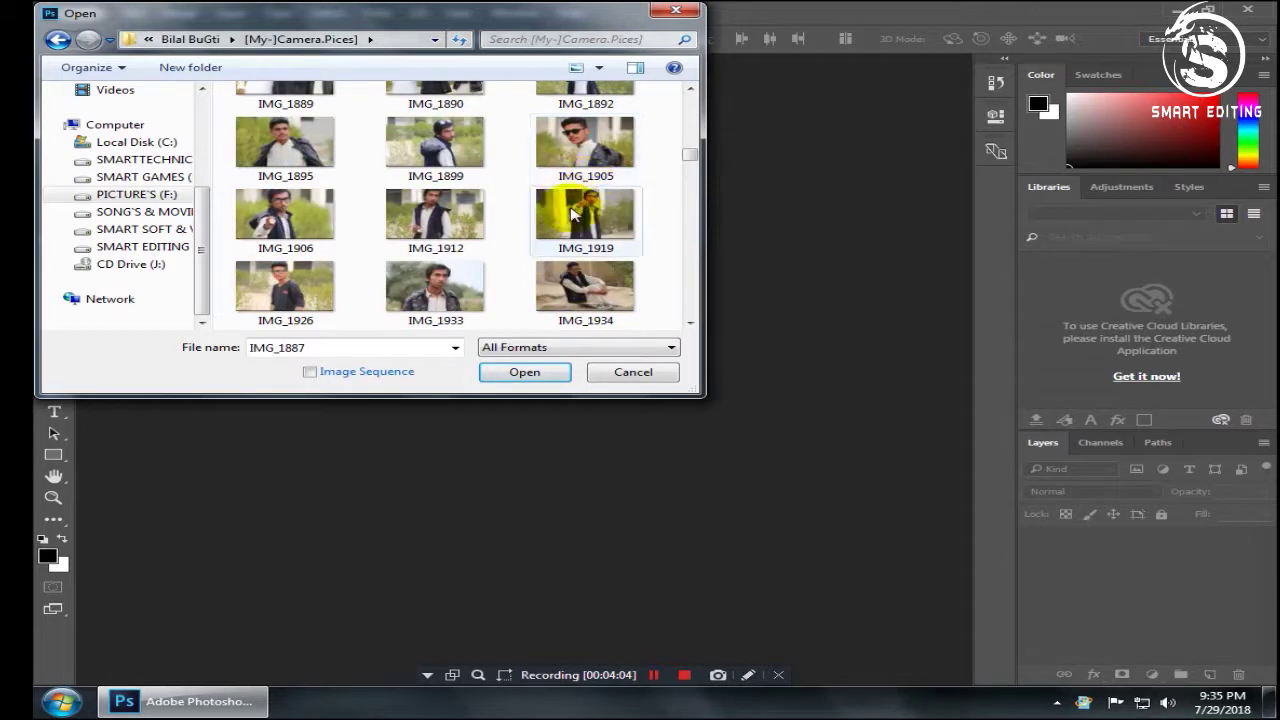
left_click(290, 230)
double_click(294, 244)
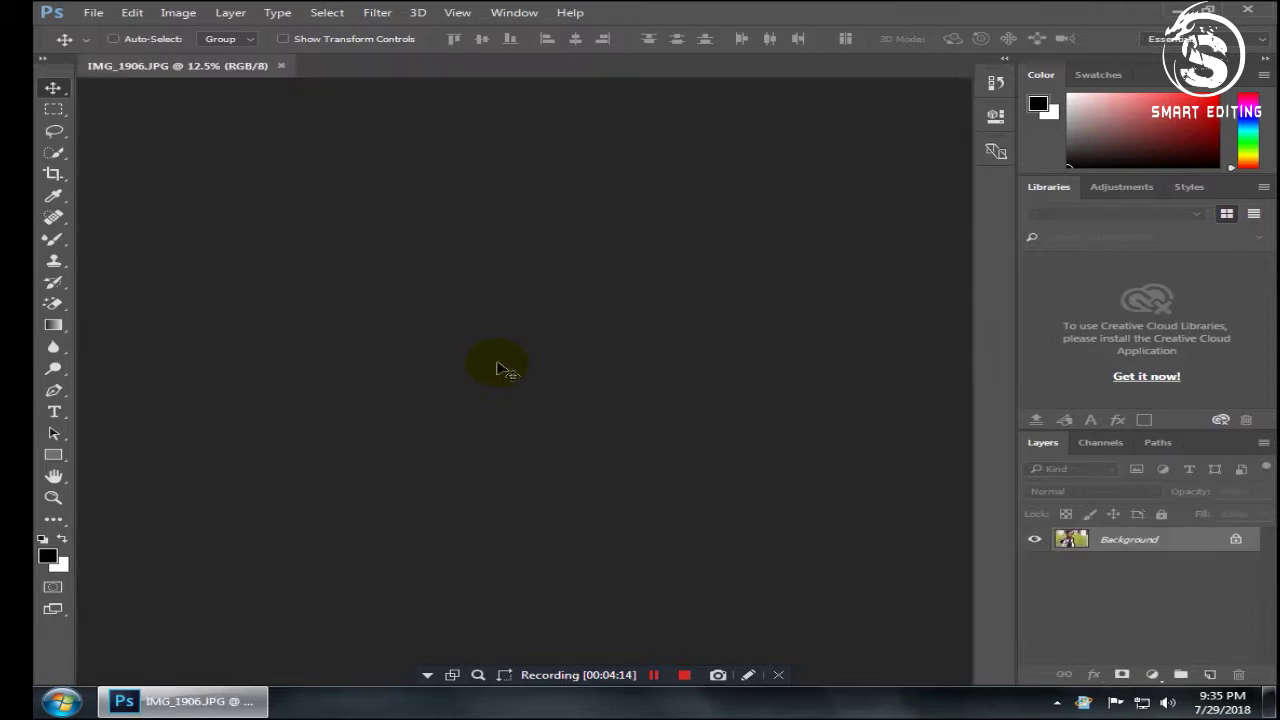
Run the Camera Raw Filter on IMG_1906 and show its Kodak Film and HubaFilter presets
left_click(377, 12)
left_click(416, 110)
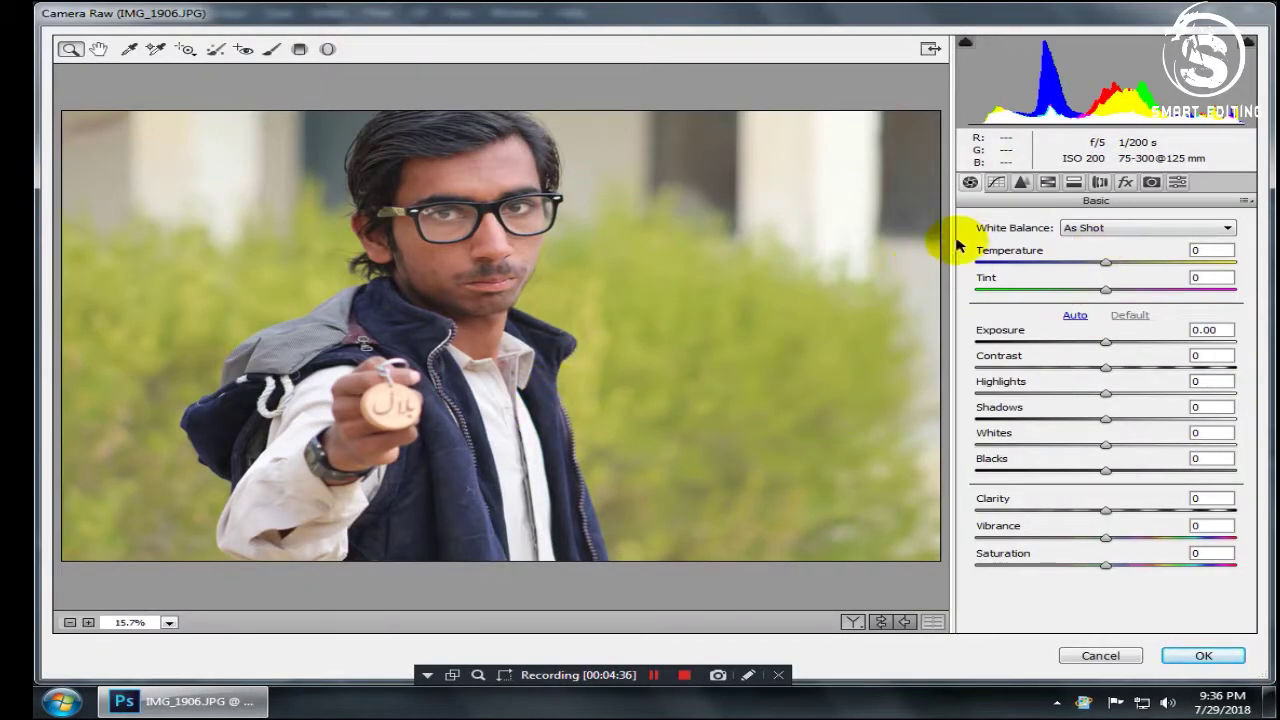
left_click(1178, 183)
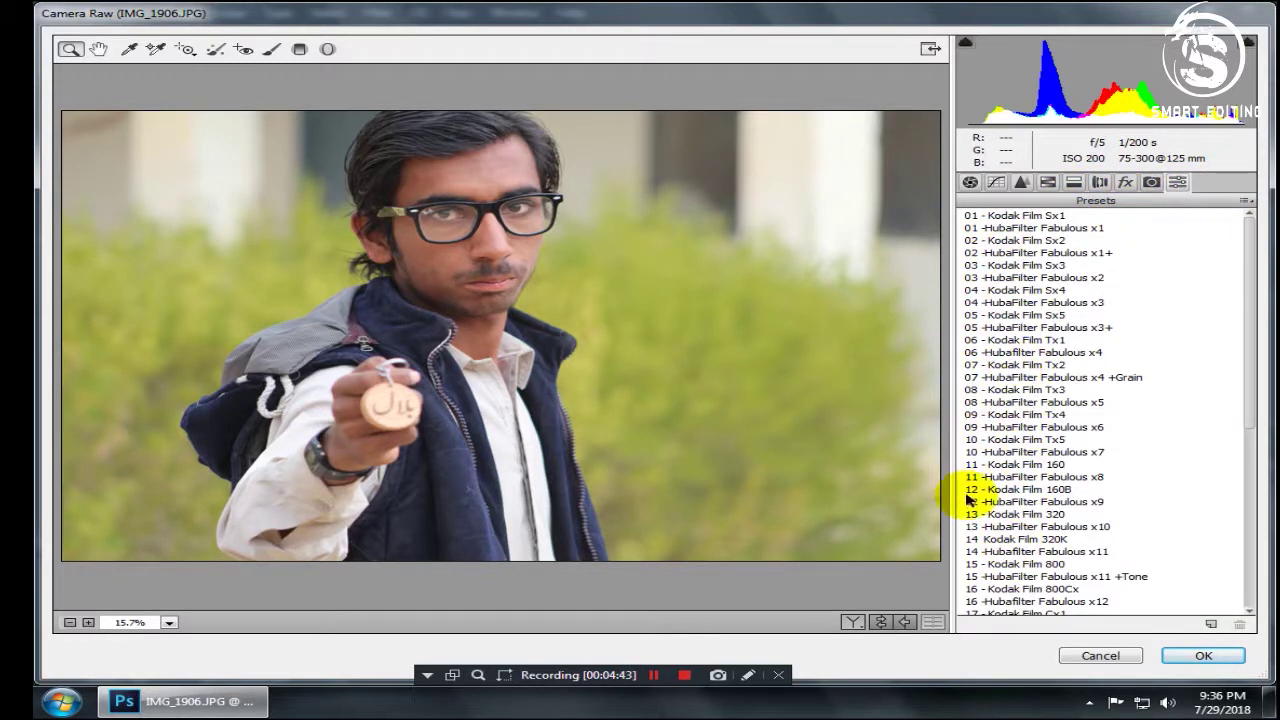
Preview presets 01 to 05, from Kodak Film Sx1 through HubaFilter Fabulous x3+
left_click(998, 218)
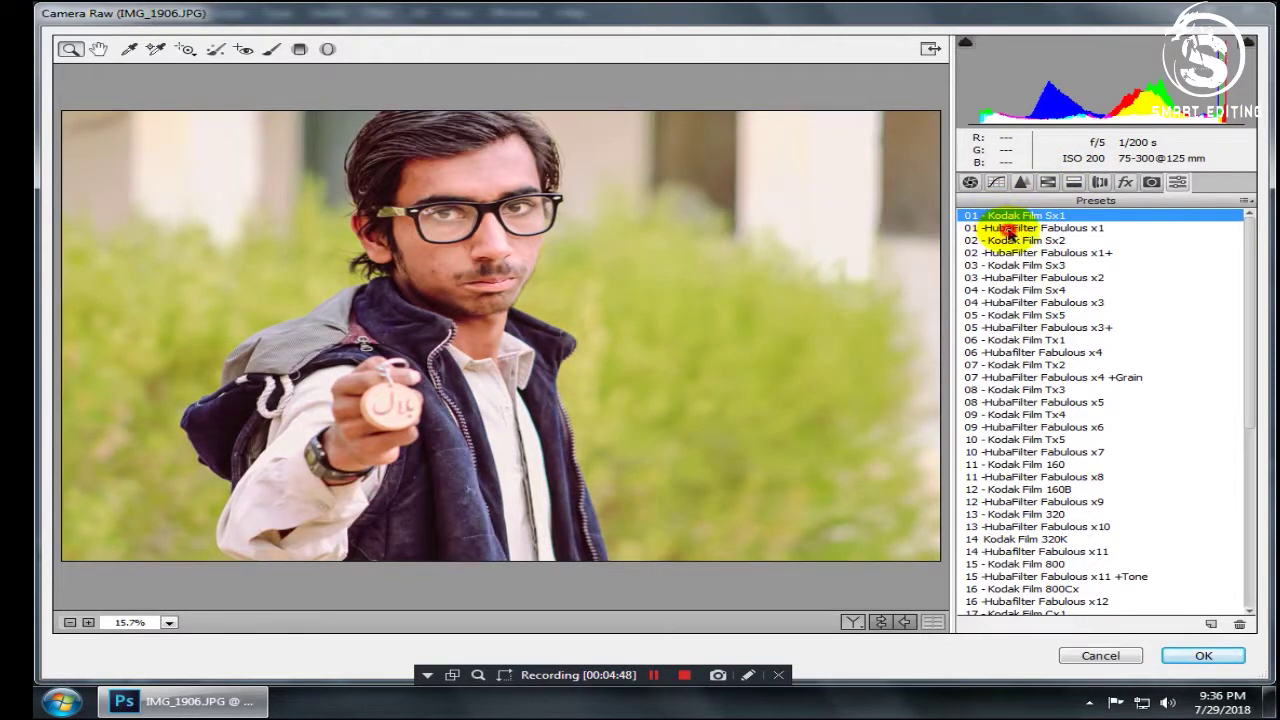
left_click(1009, 229)
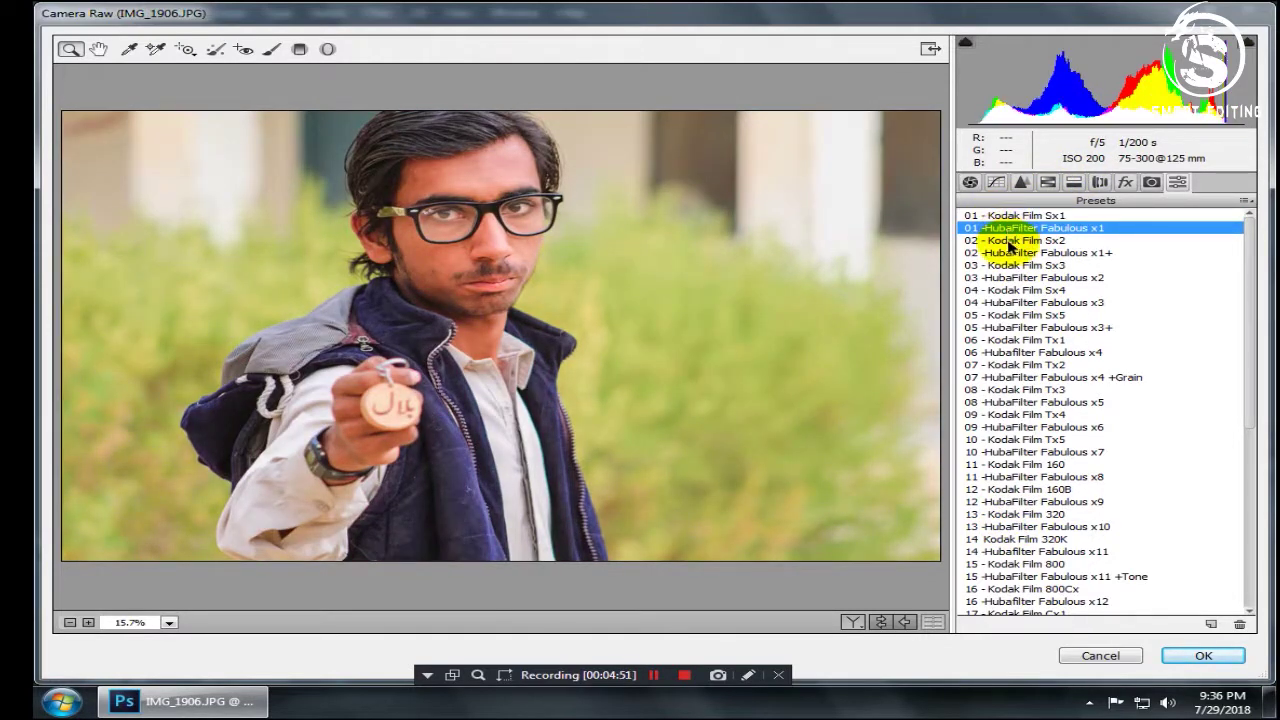
left_click(1010, 242)
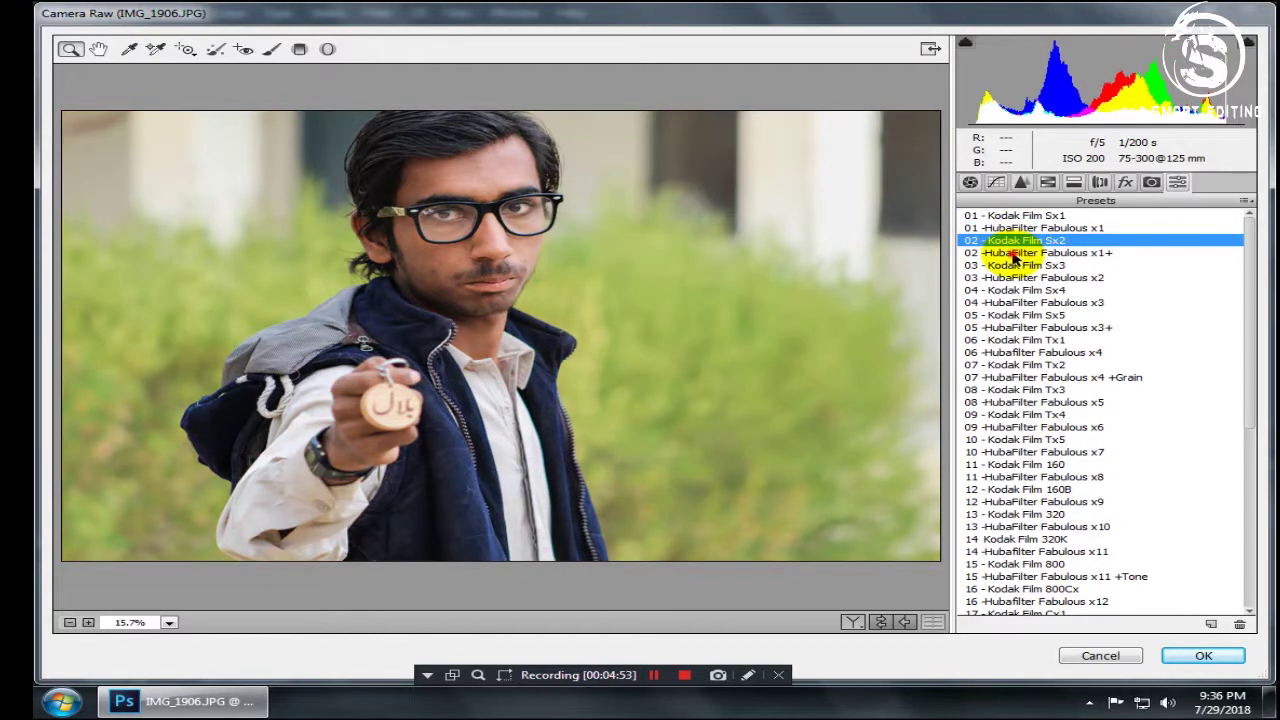
left_click(1012, 254)
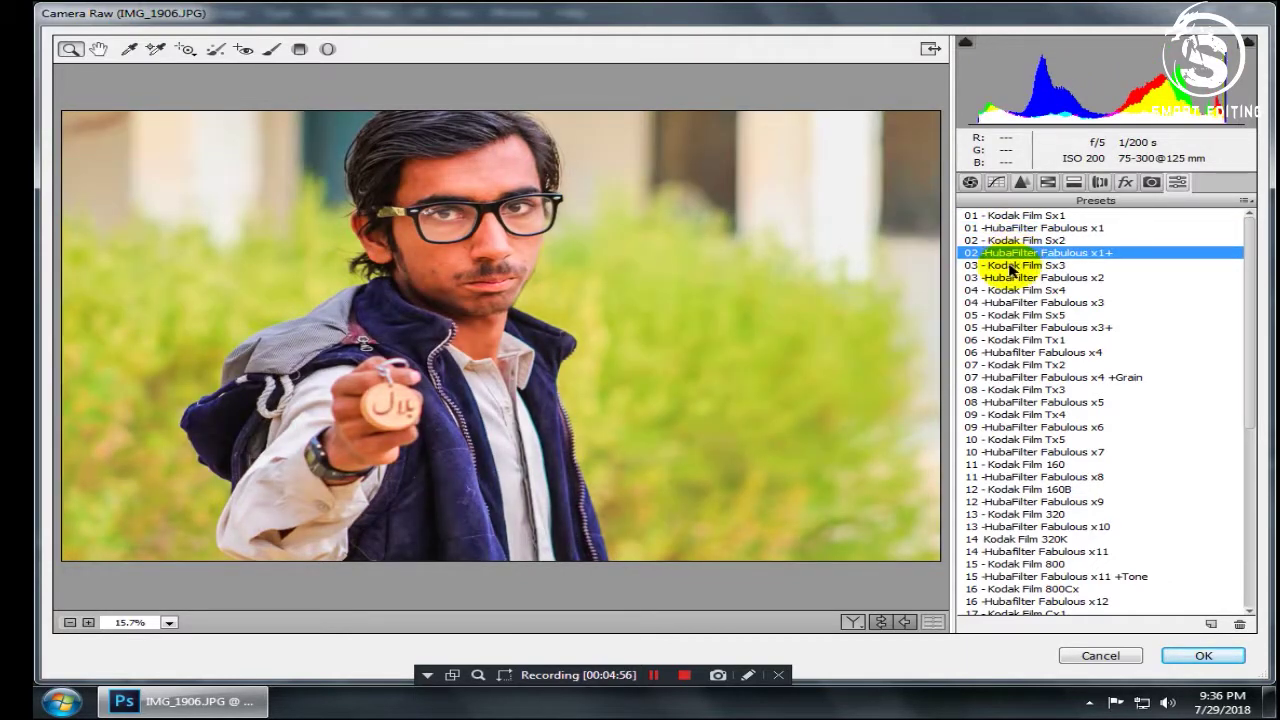
left_click(1012, 266)
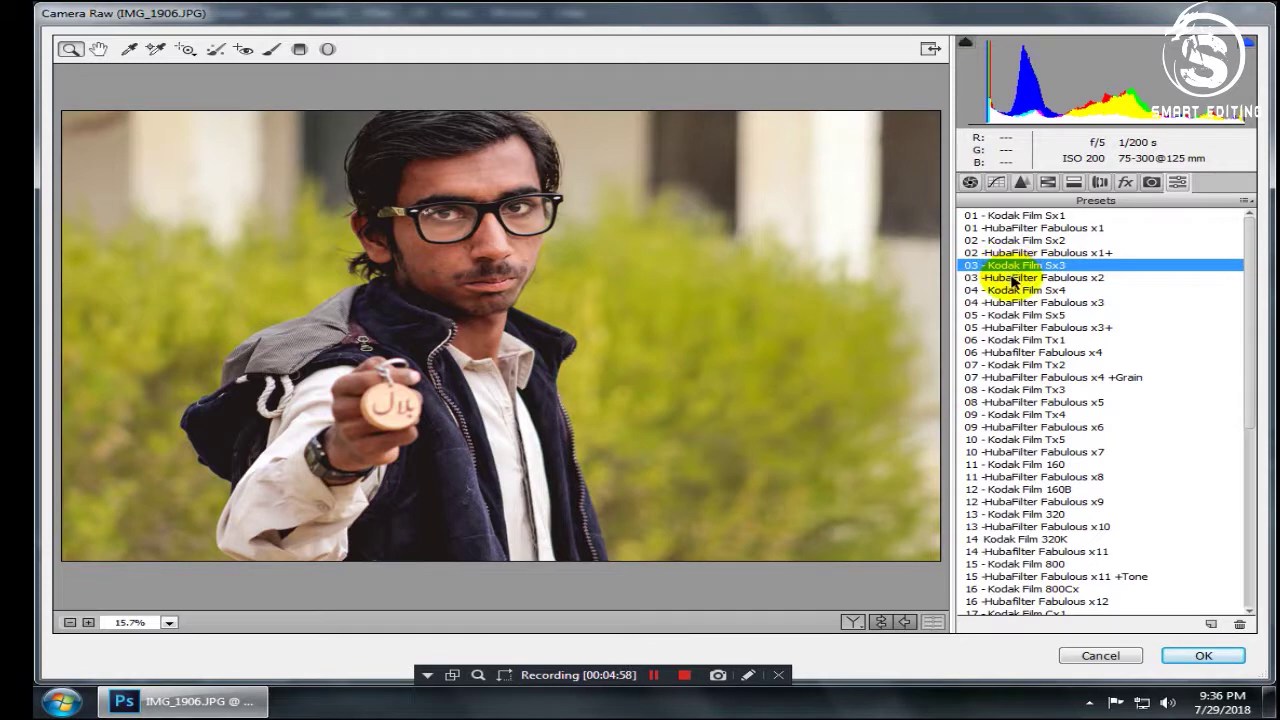
left_click(1012, 279)
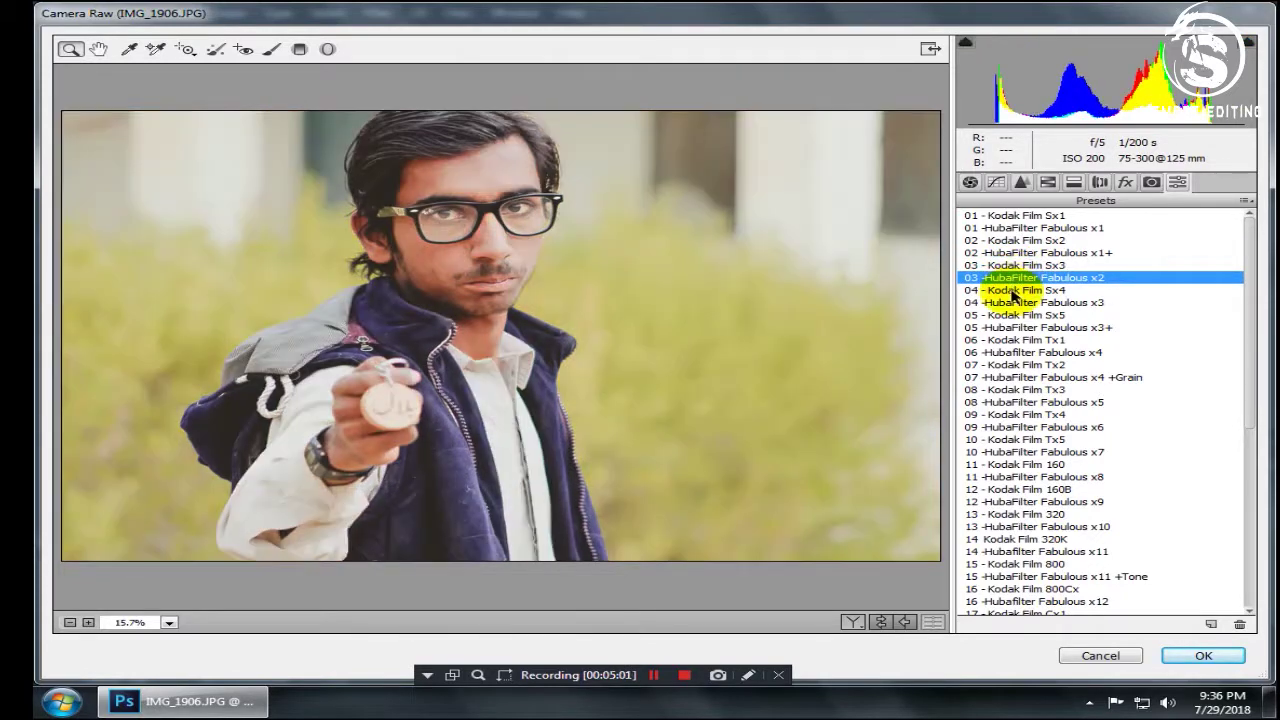
left_click(1014, 291)
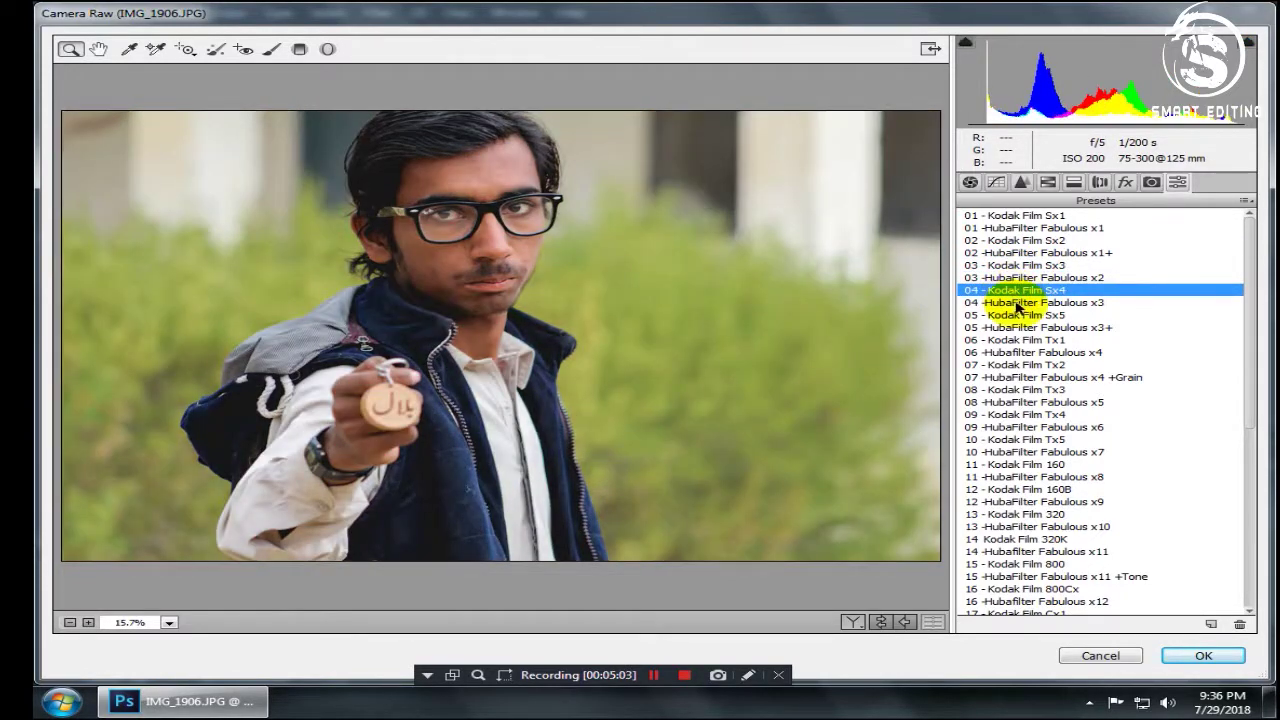
left_click(1015, 303)
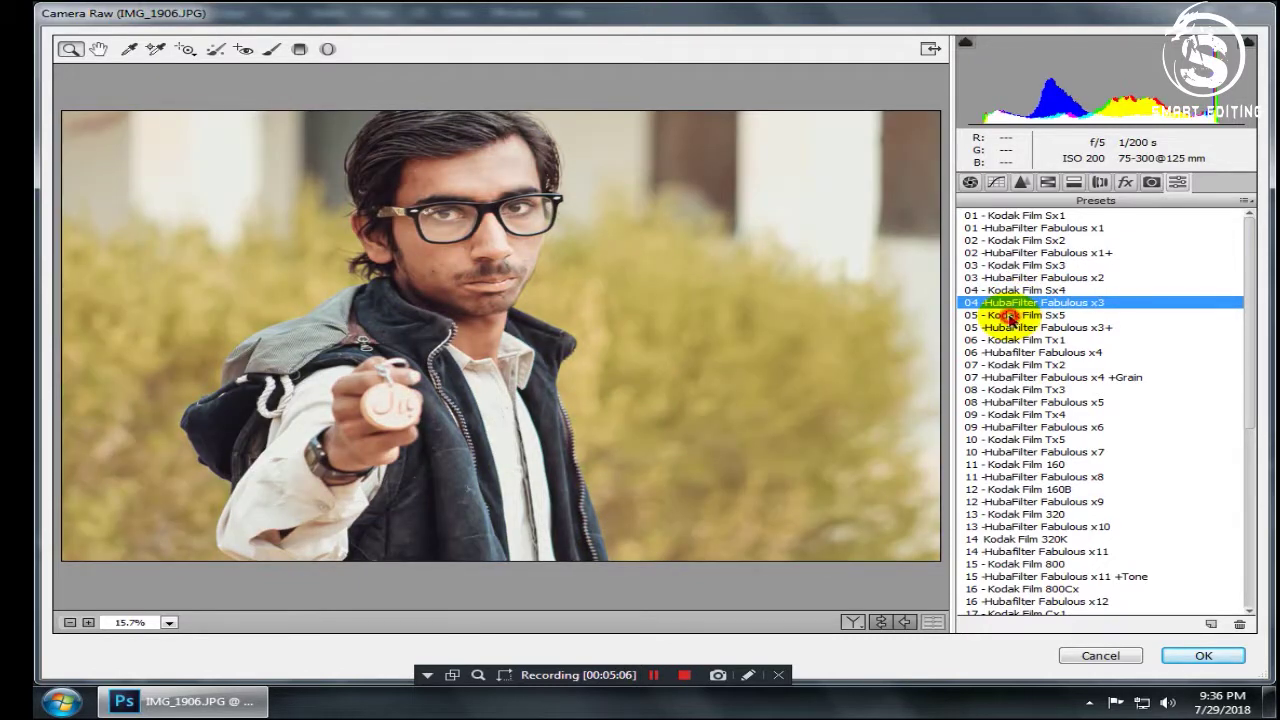
left_click(1012, 316)
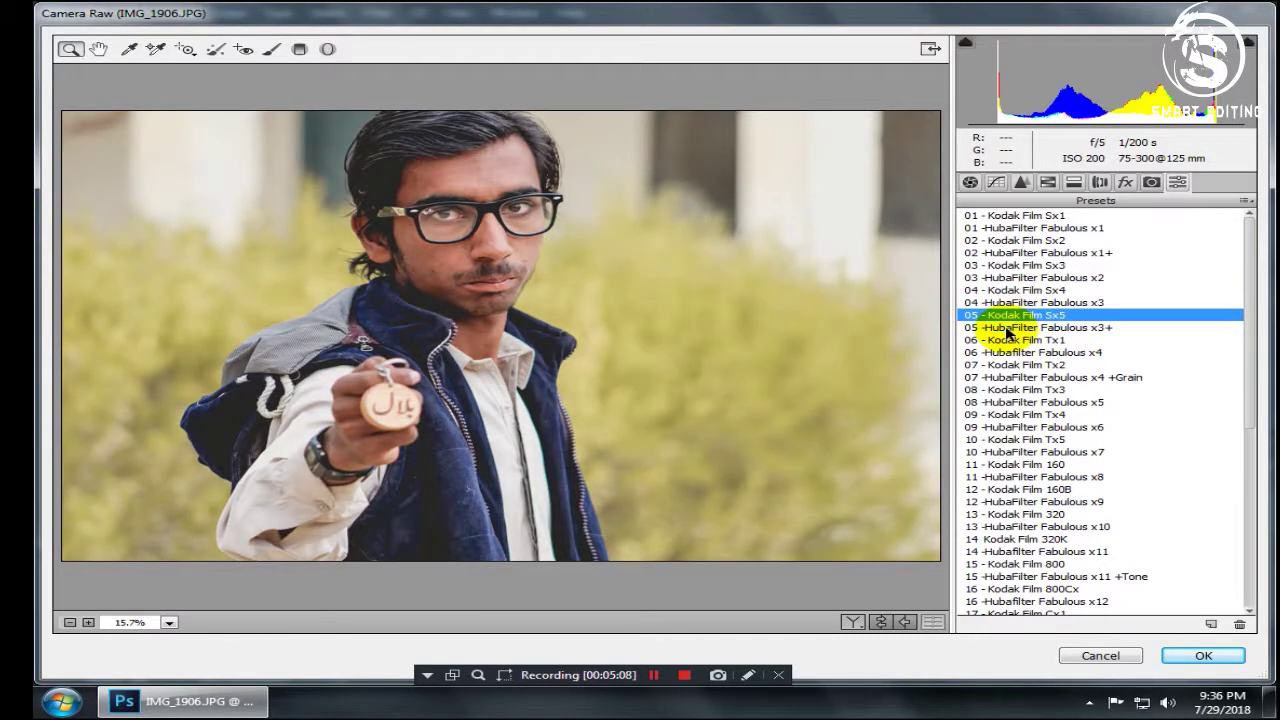
left_click(1008, 329)
Preview presets 06 to 10, from Kodak Film Tx1 through HubaFilter Fabulous x7
left_click(1024, 342)
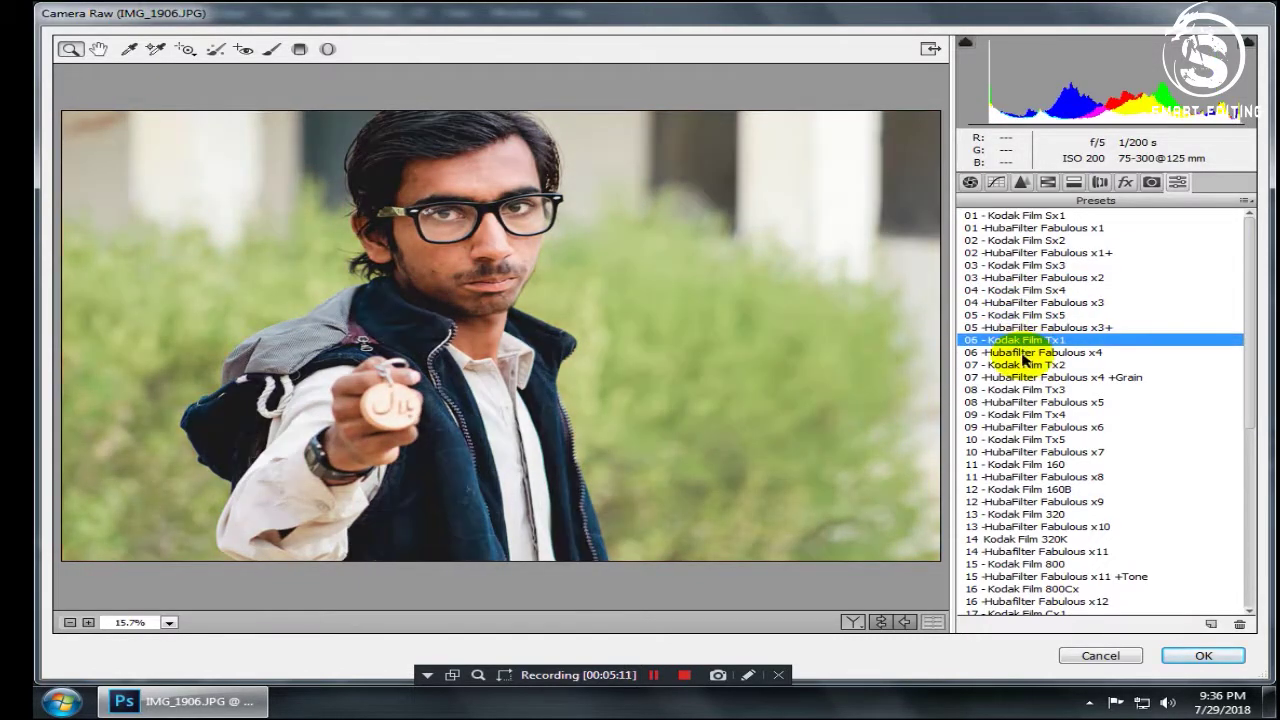
left_click(1024, 354)
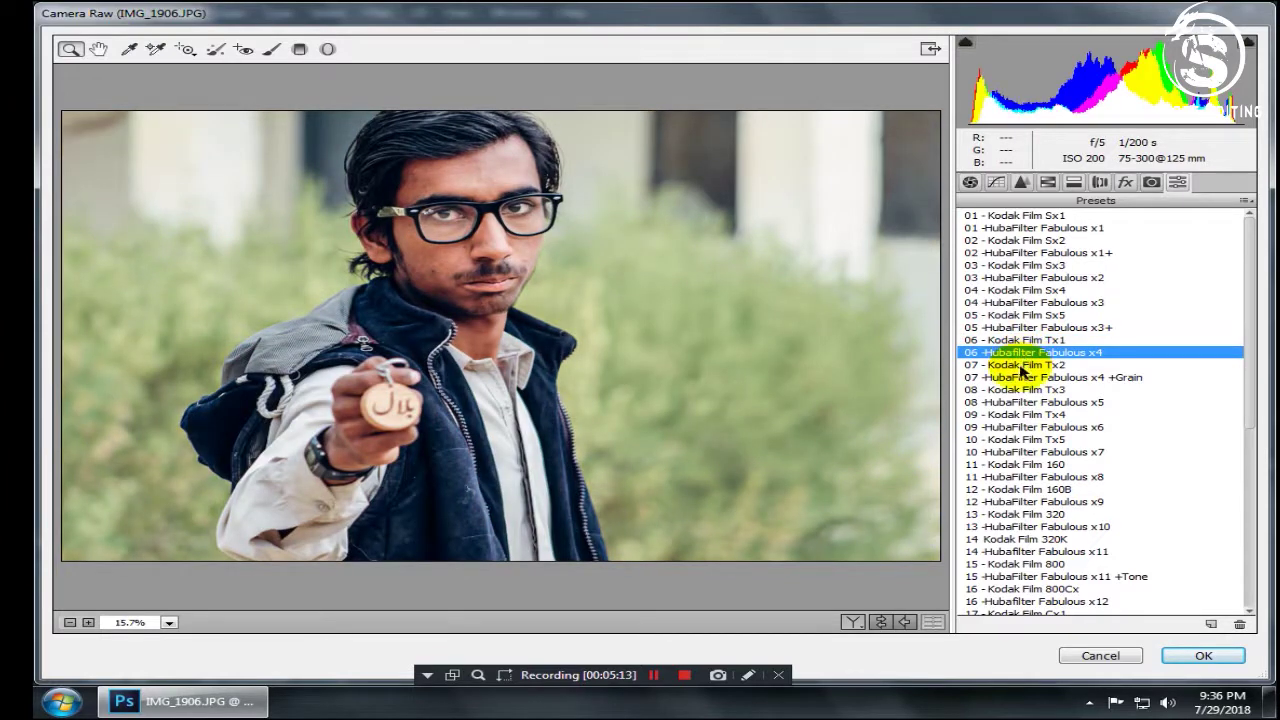
left_click(1021, 365)
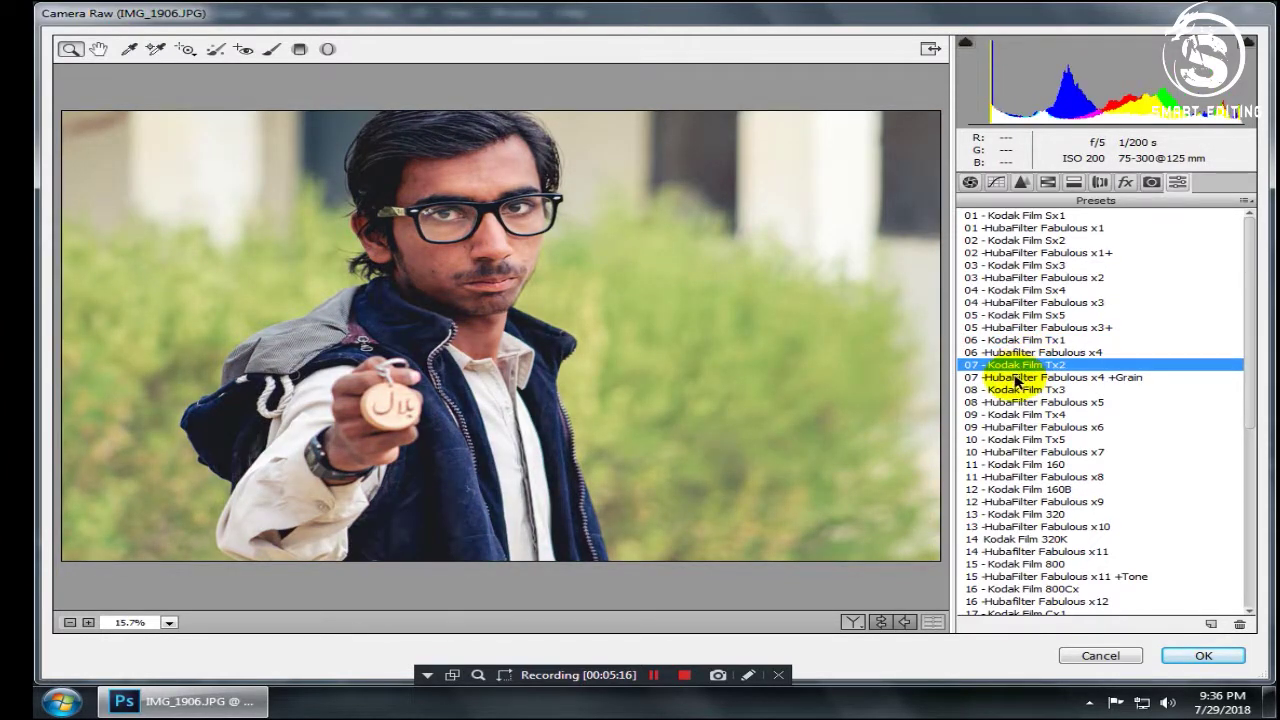
left_click(1014, 378)
left_click(1013, 390)
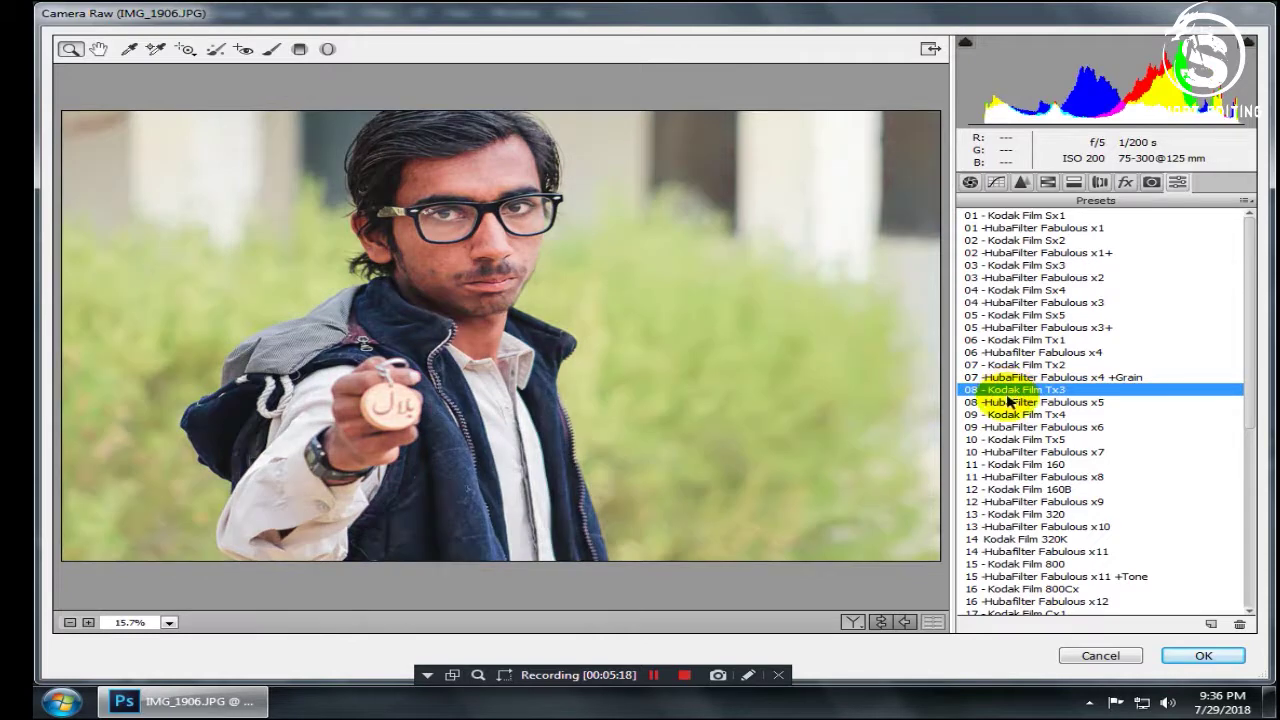
left_click(1010, 403)
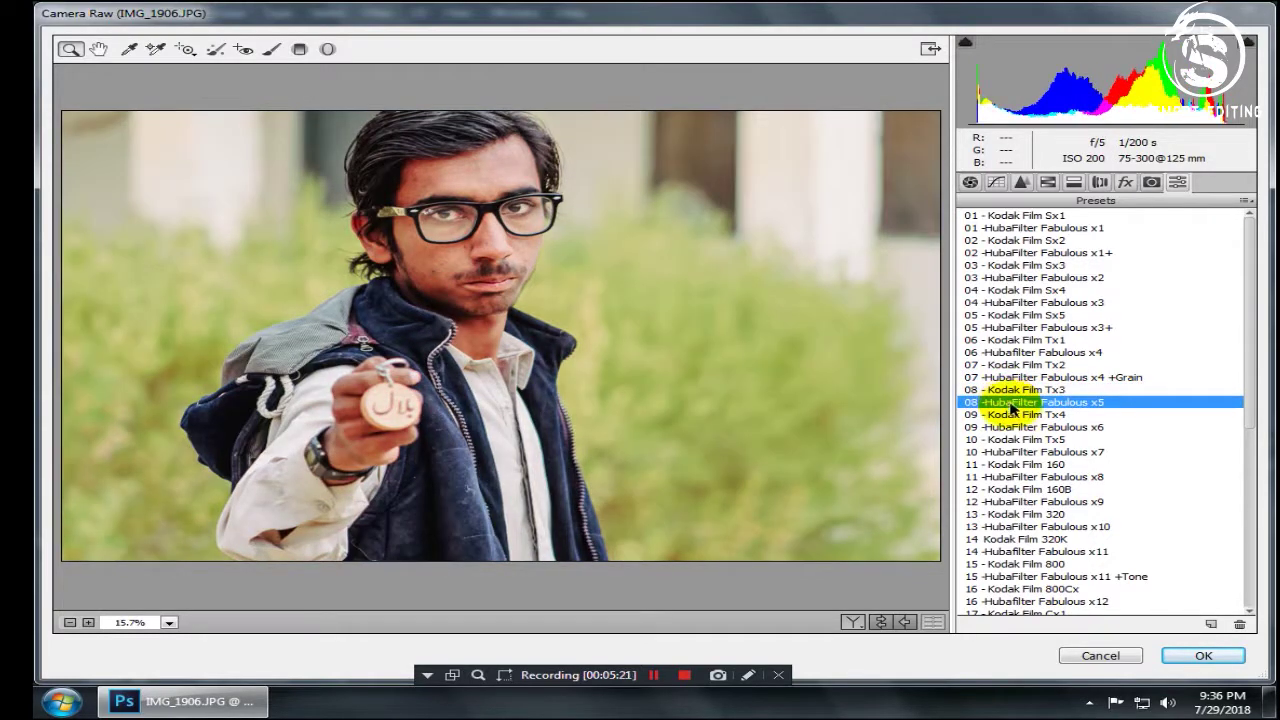
left_click(1014, 415)
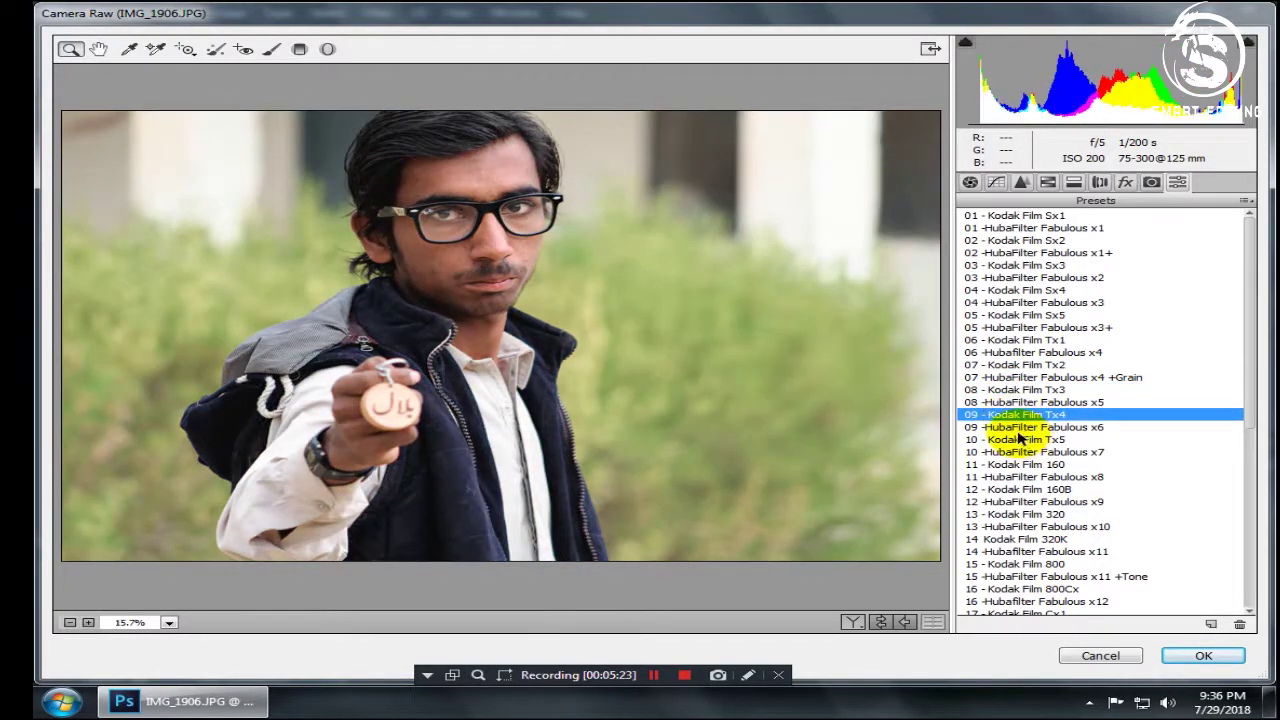
left_click(1012, 428)
left_click(1005, 440)
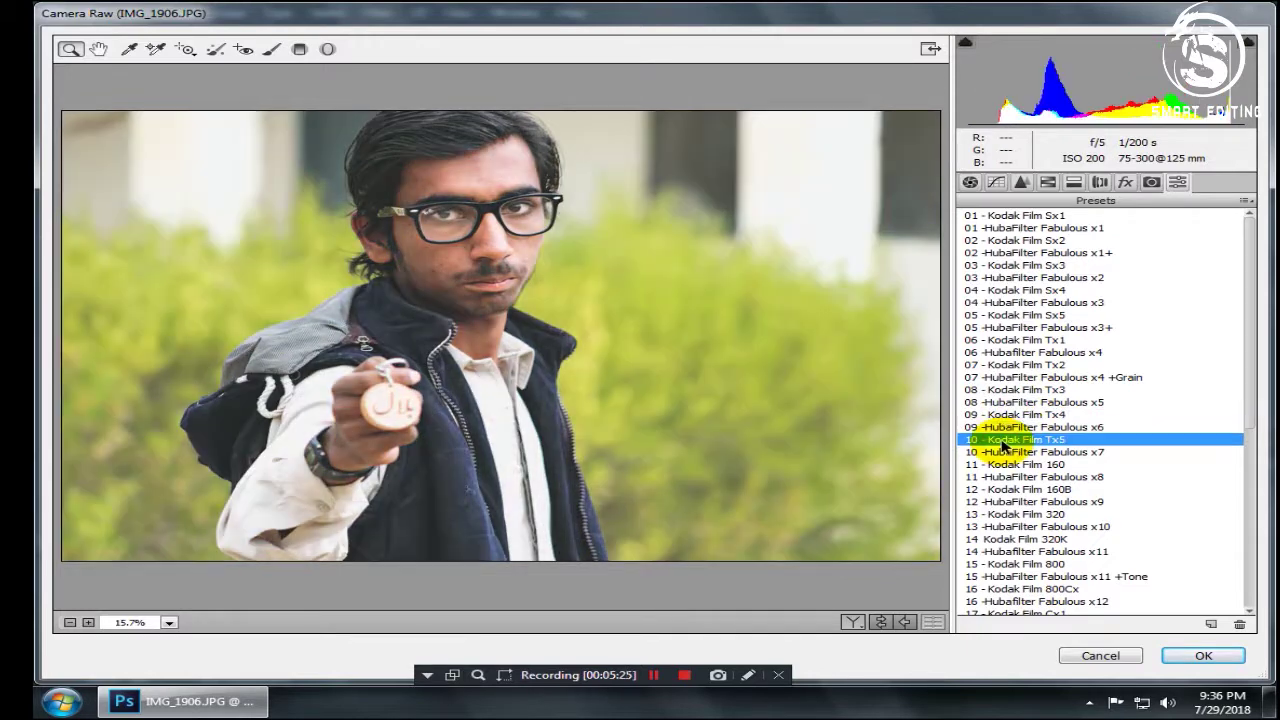
left_click(1010, 452)
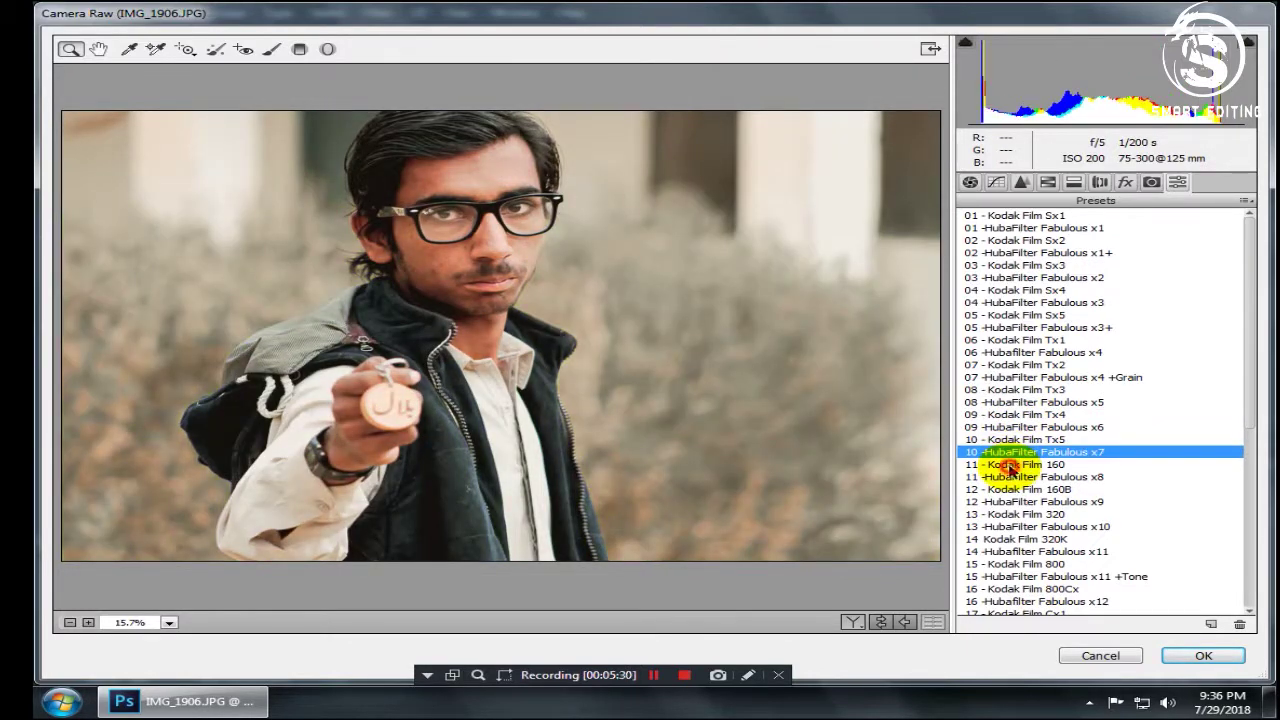
Preview Kodak Film 160 through Kodak Film 800, ending on HubaFilter Fabulous x11 +Tone
left_click(1010, 465)
left_click(1013, 478)
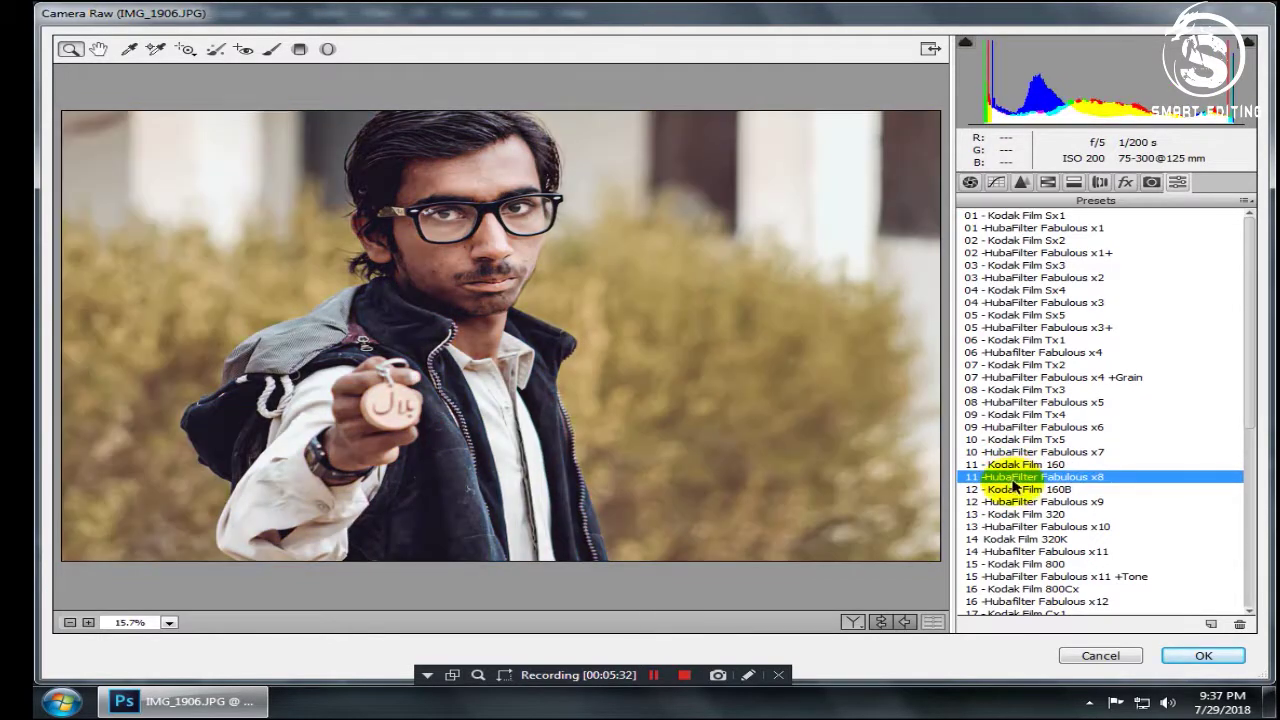
left_click(1015, 491)
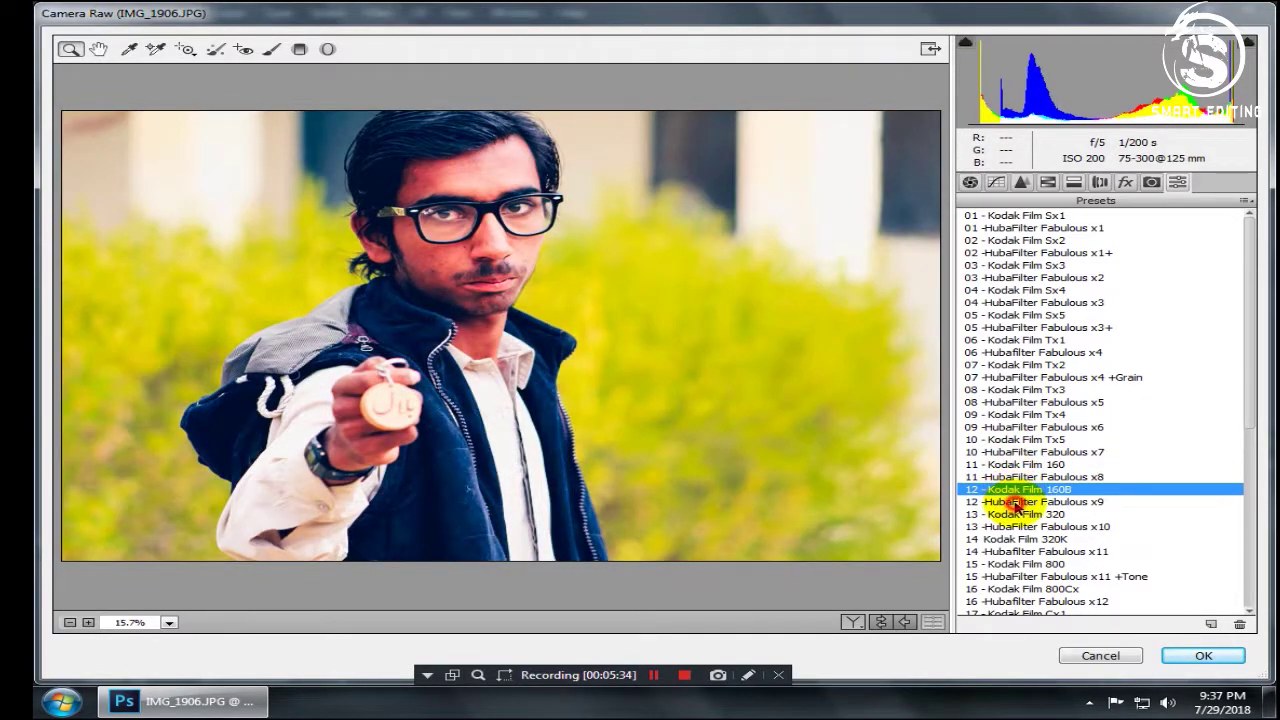
left_click(1015, 502)
left_click(1015, 516)
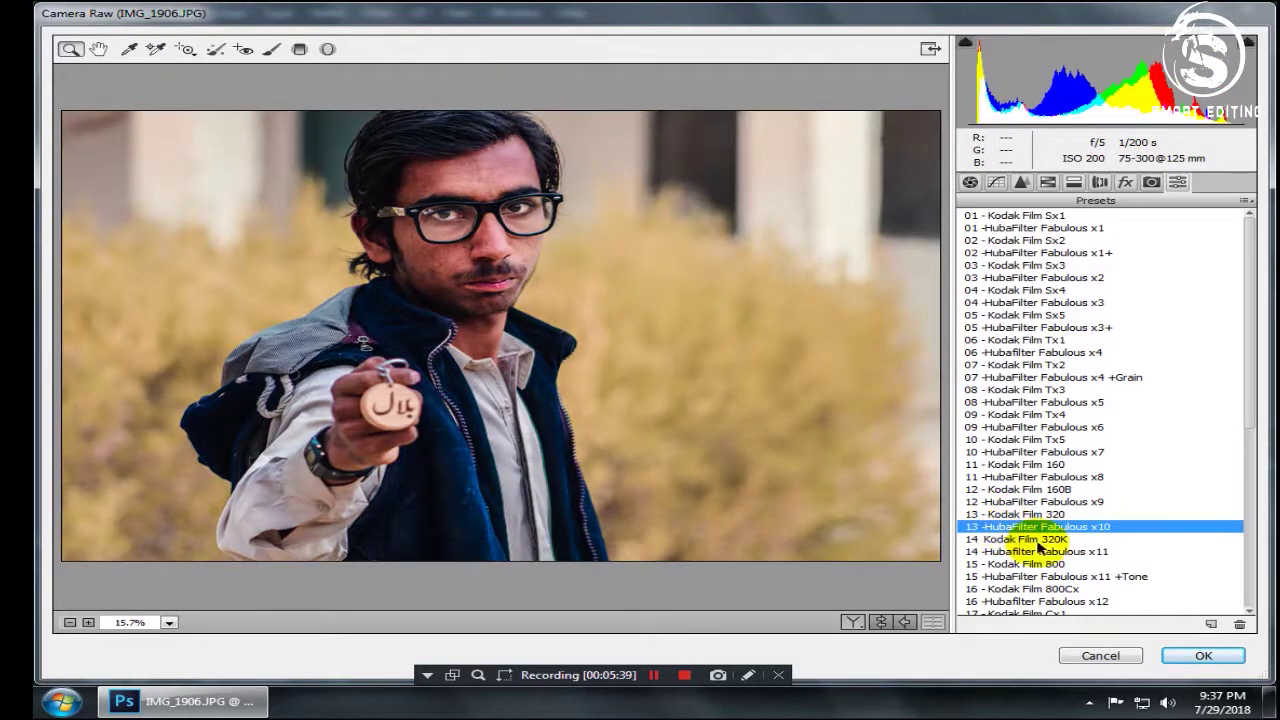
left_click(1017, 540)
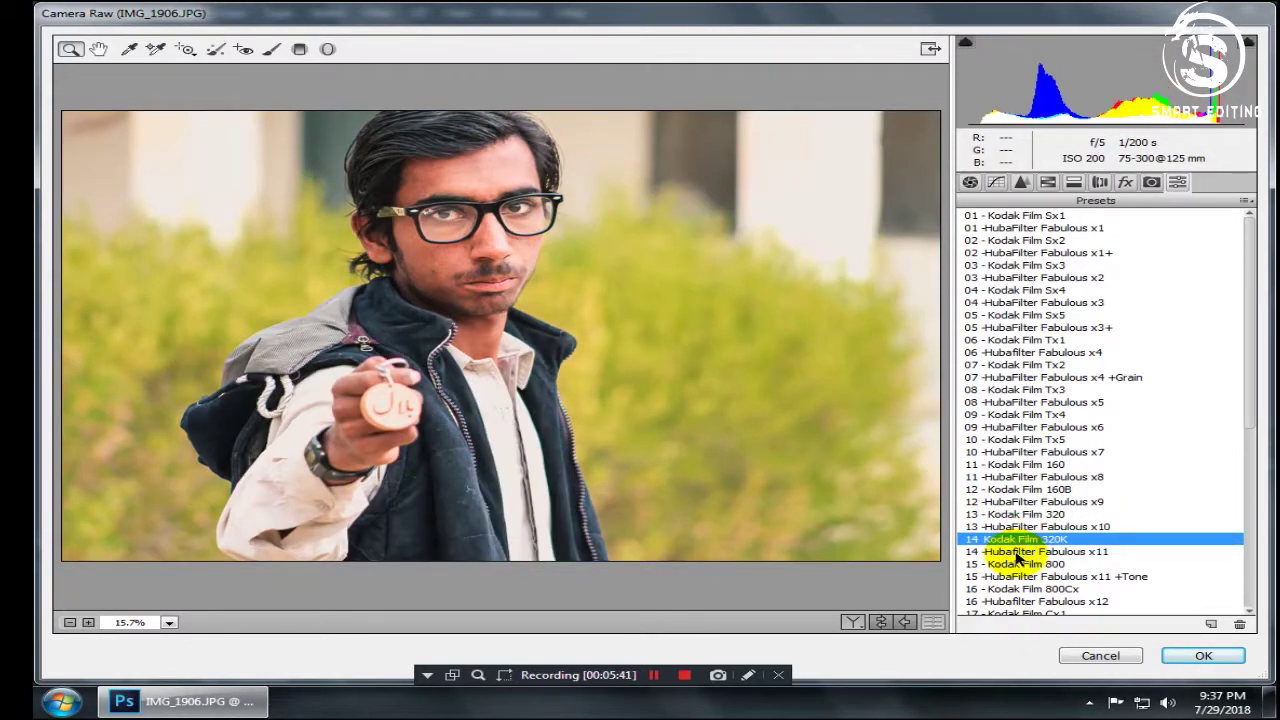
left_click(1018, 551)
left_click(1018, 564)
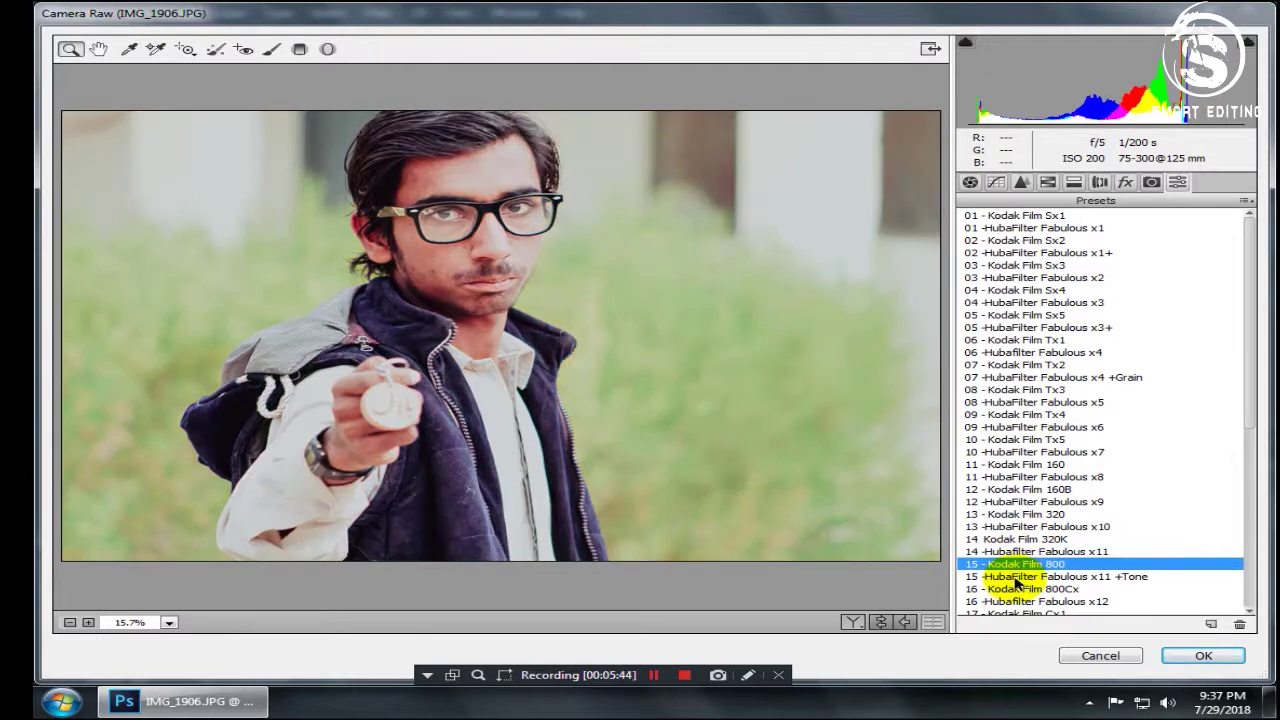
left_click(1018, 577)
Preview Kodak Film 800Cx, Cx1, Cx2 and HubaFilter Fabulous x12 through x20
scroll(1034, 494, "down", 5)
scroll(1038, 488, "down", 4)
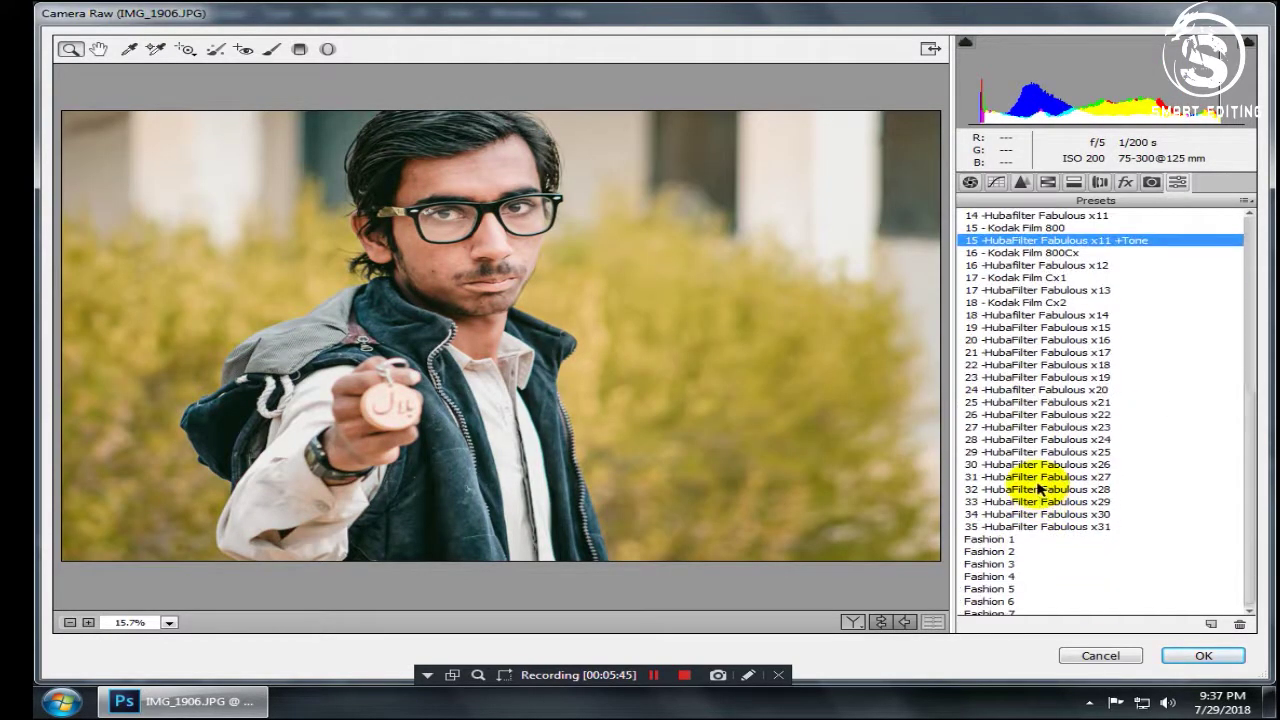
left_click(1034, 253)
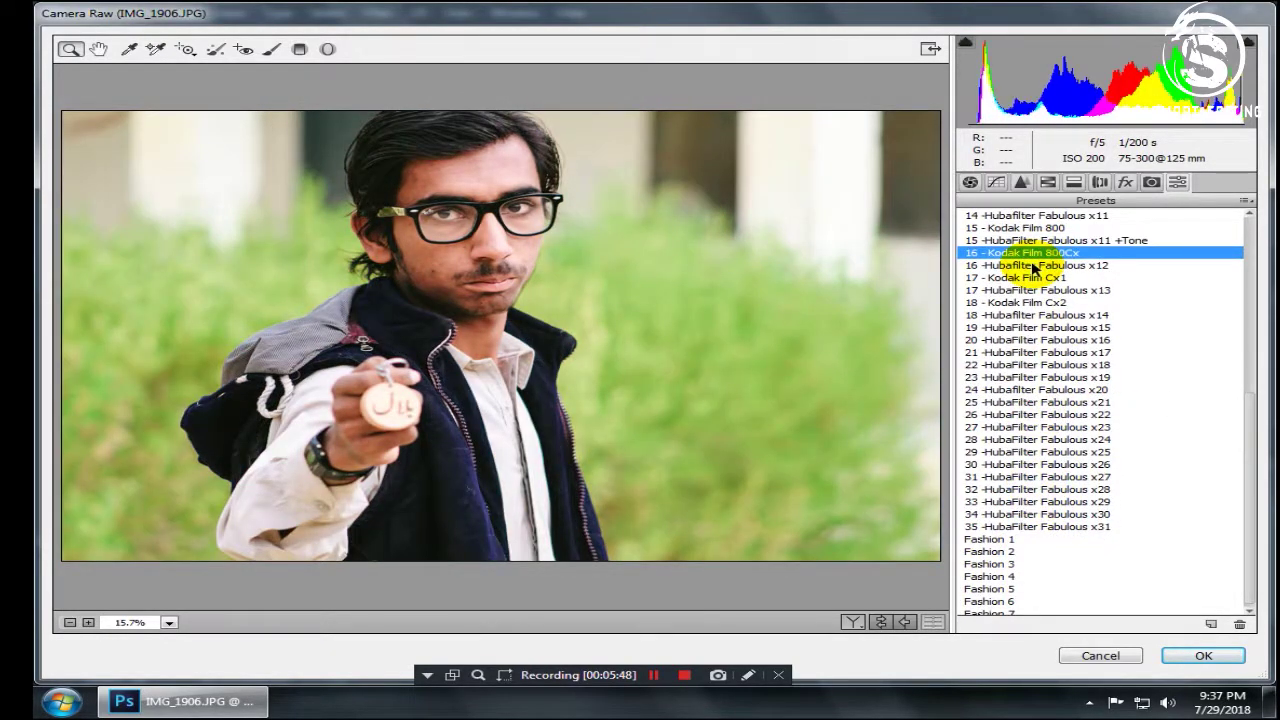
left_click(1030, 265)
left_click(1011, 279)
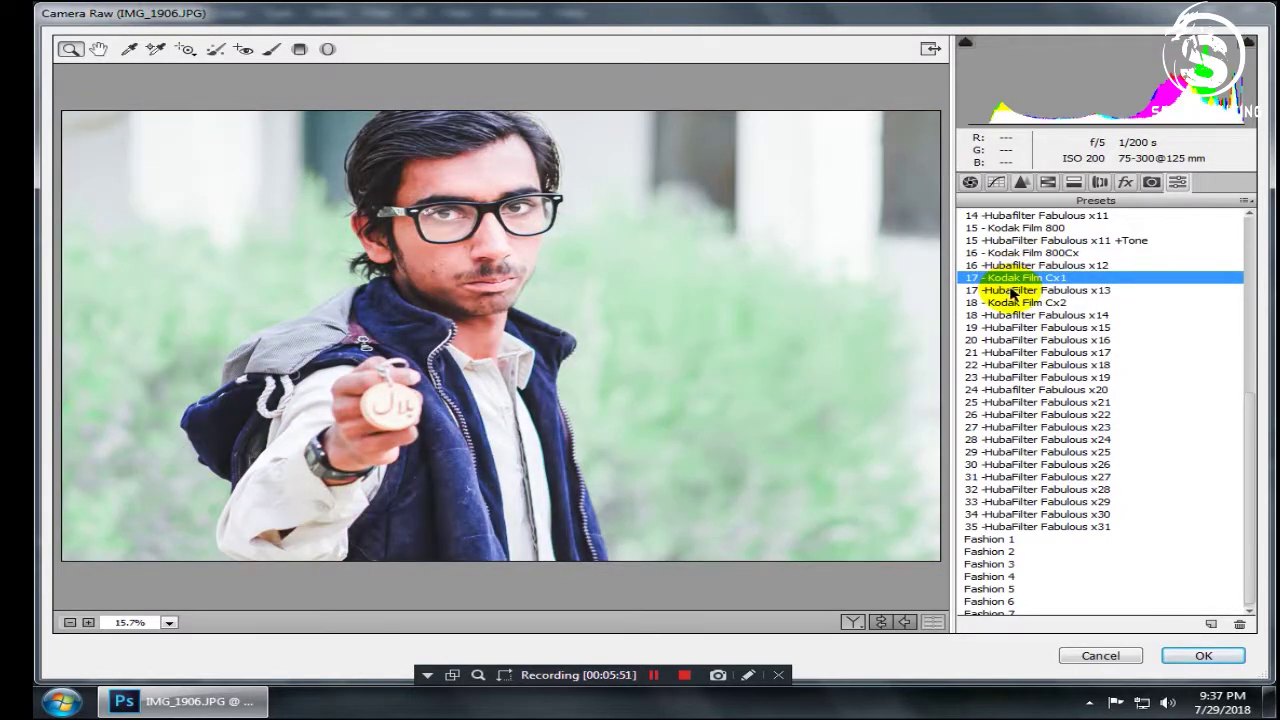
left_click(1012, 290)
left_click(1012, 302)
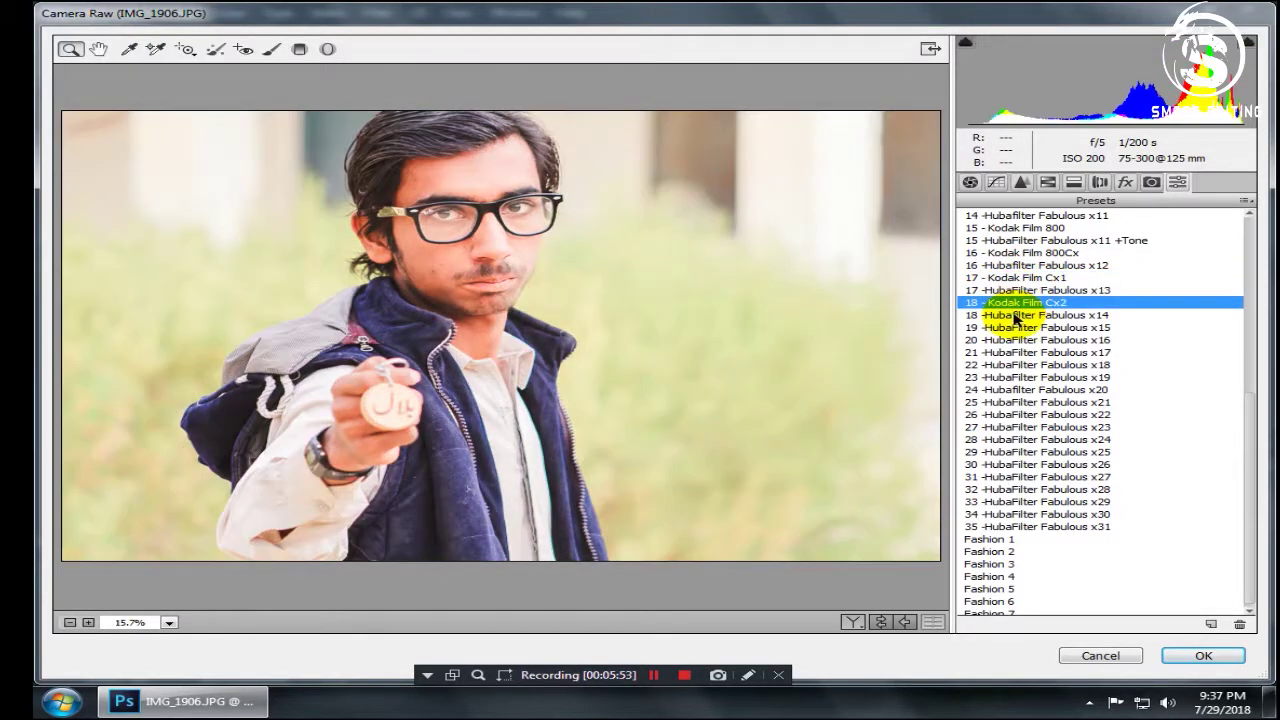
left_click(1013, 328)
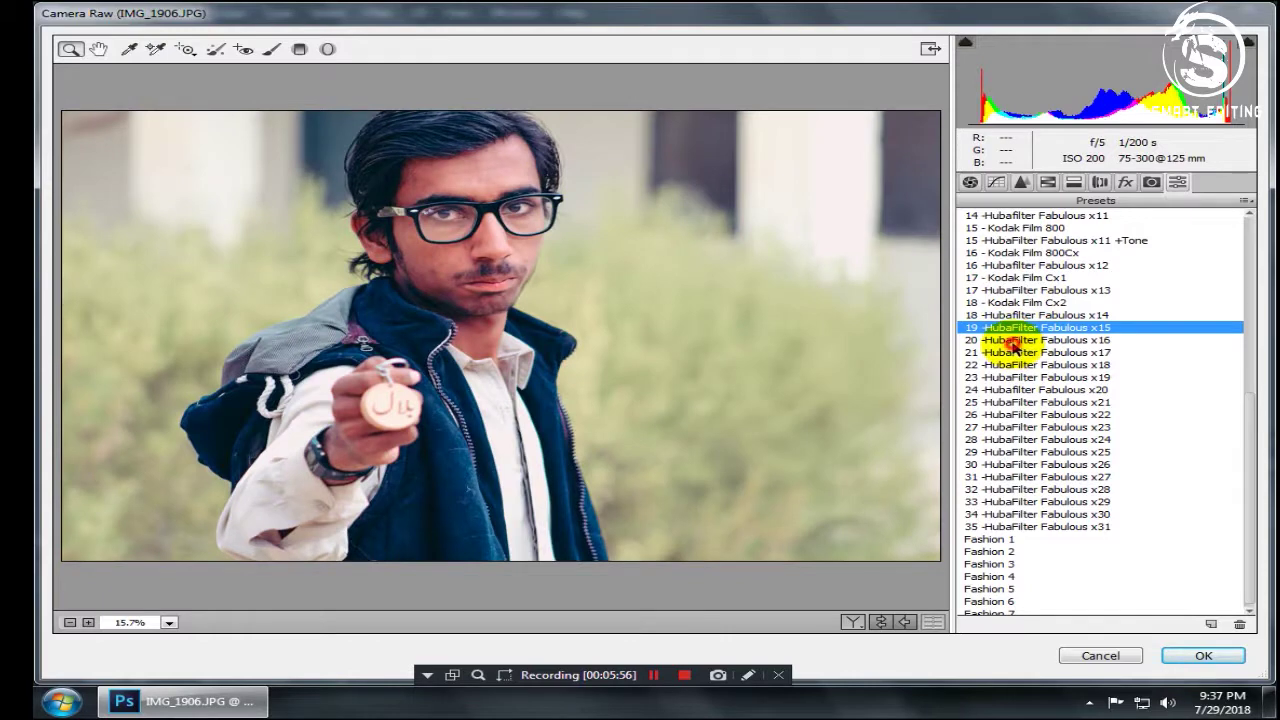
left_click(1013, 342)
left_click(1014, 353)
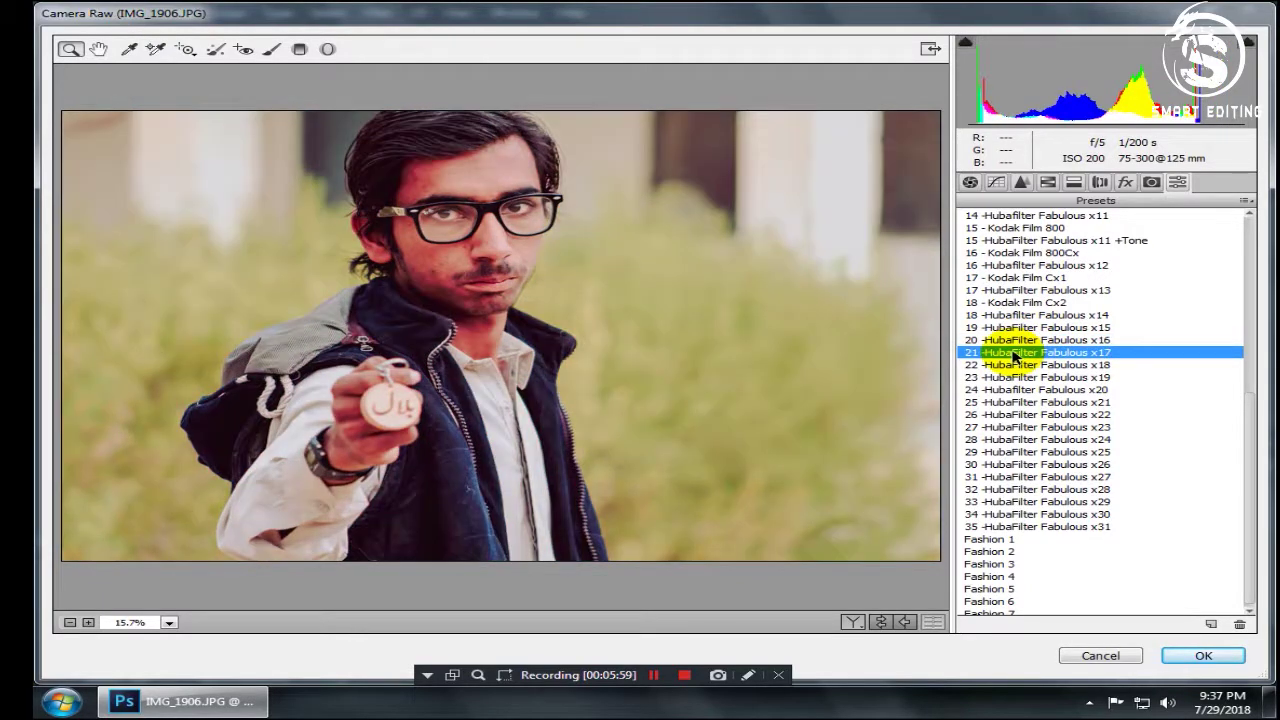
left_click(1012, 366)
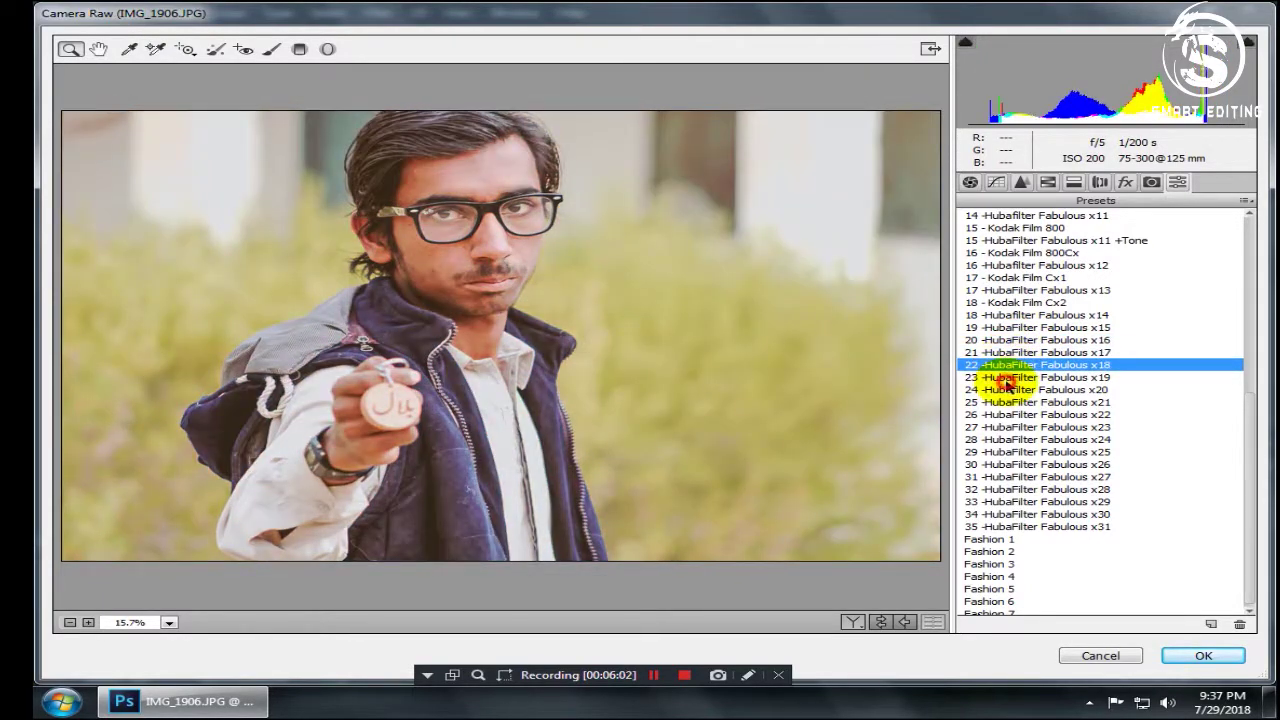
left_click(1006, 378)
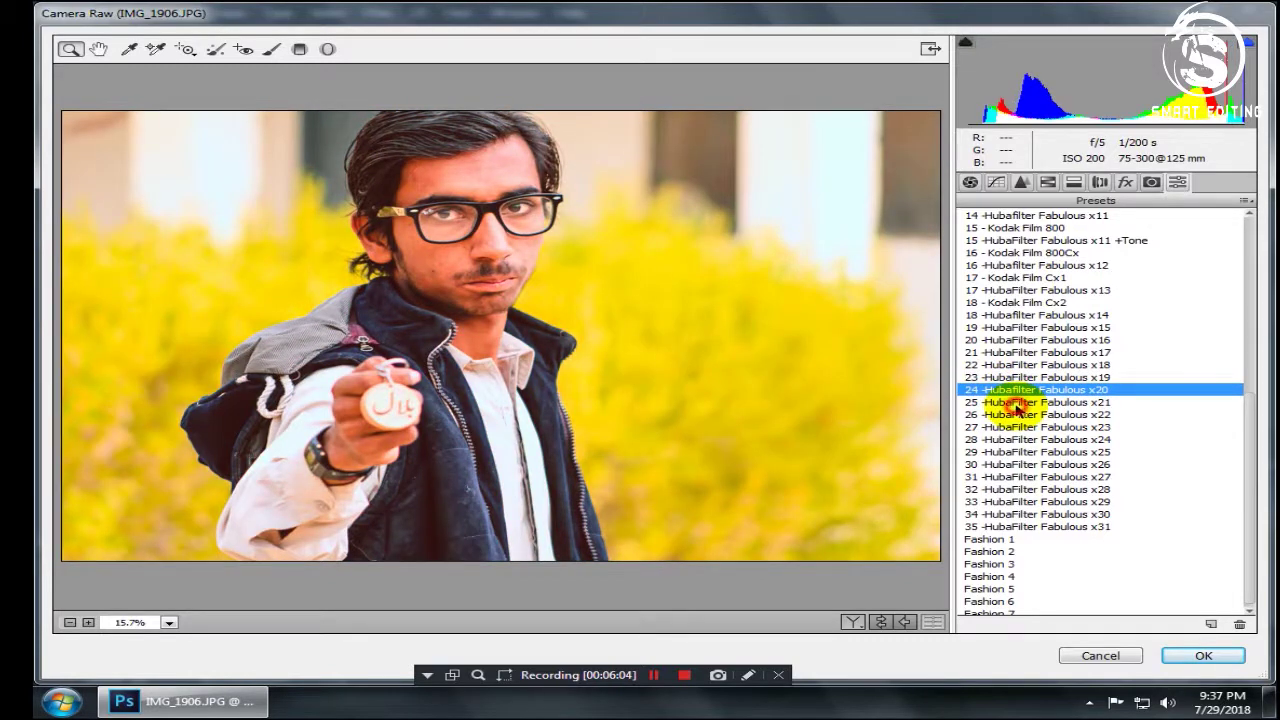
Preview HubaFilter Fabulous x21 through x31, including the black-and-white x27 and teal x30
left_click(1015, 404)
left_click(1012, 415)
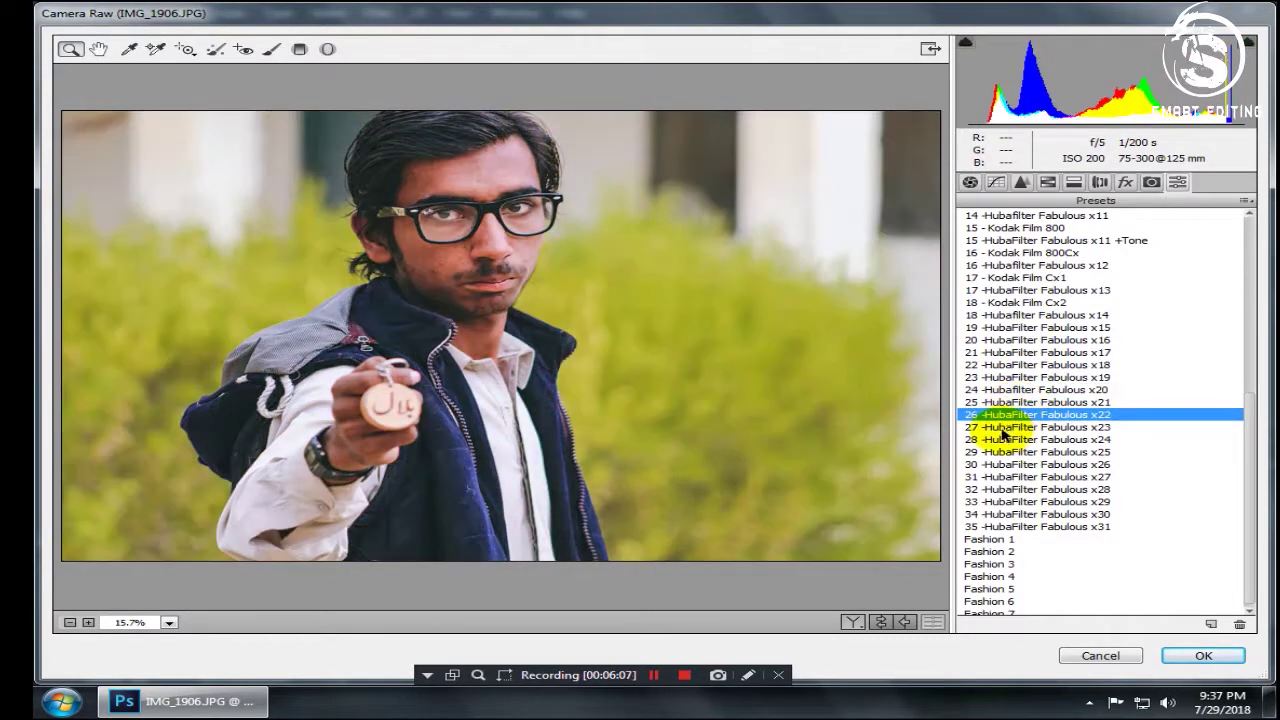
left_click(1012, 427)
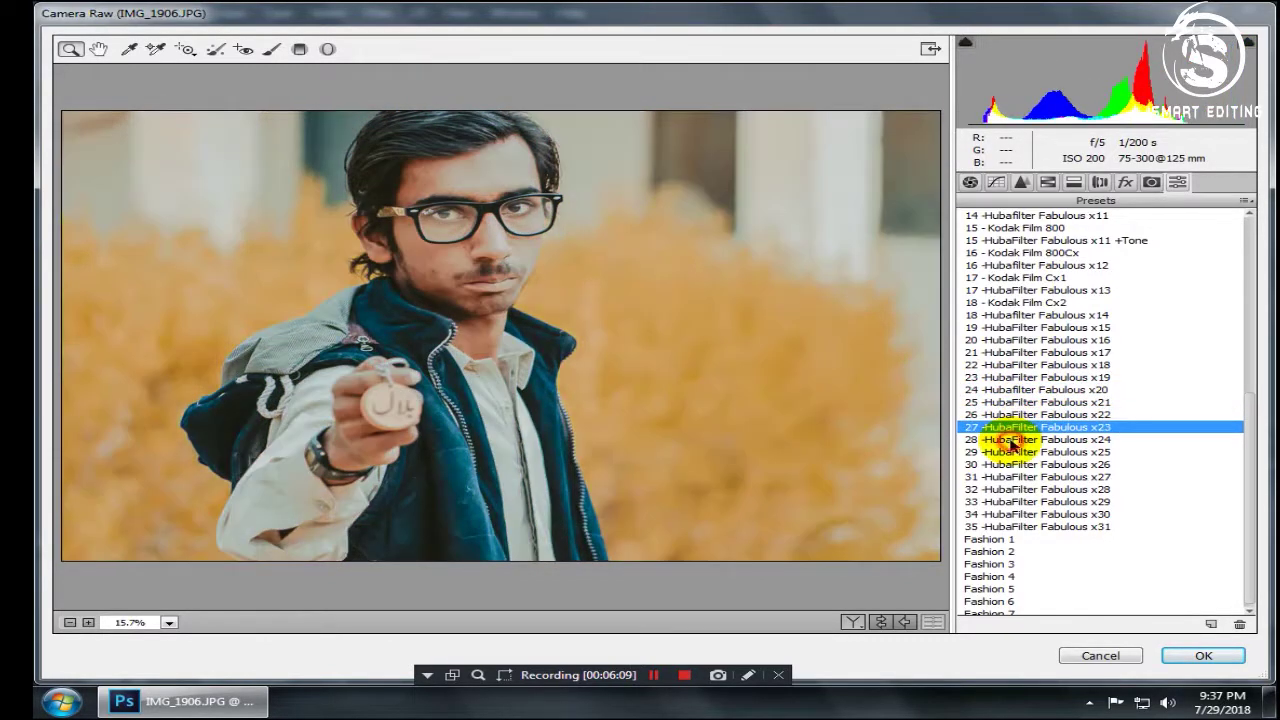
left_click(1006, 439)
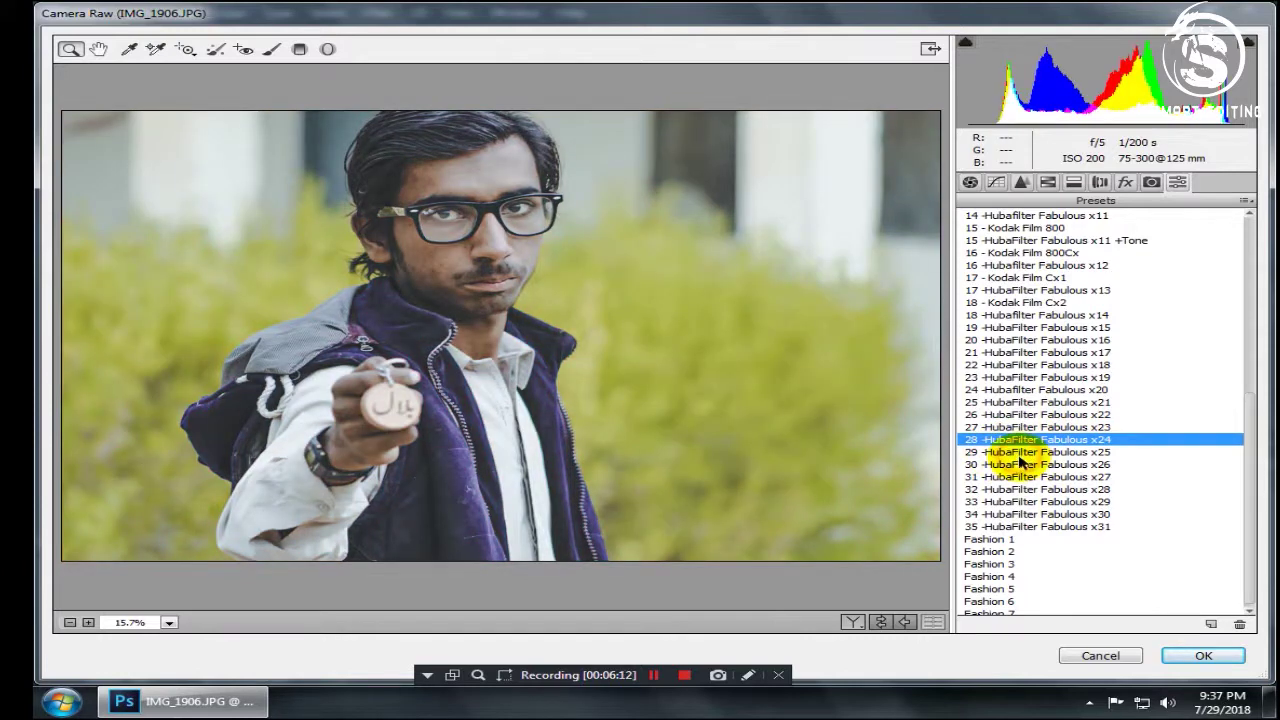
left_click(1003, 452)
left_click(1001, 465)
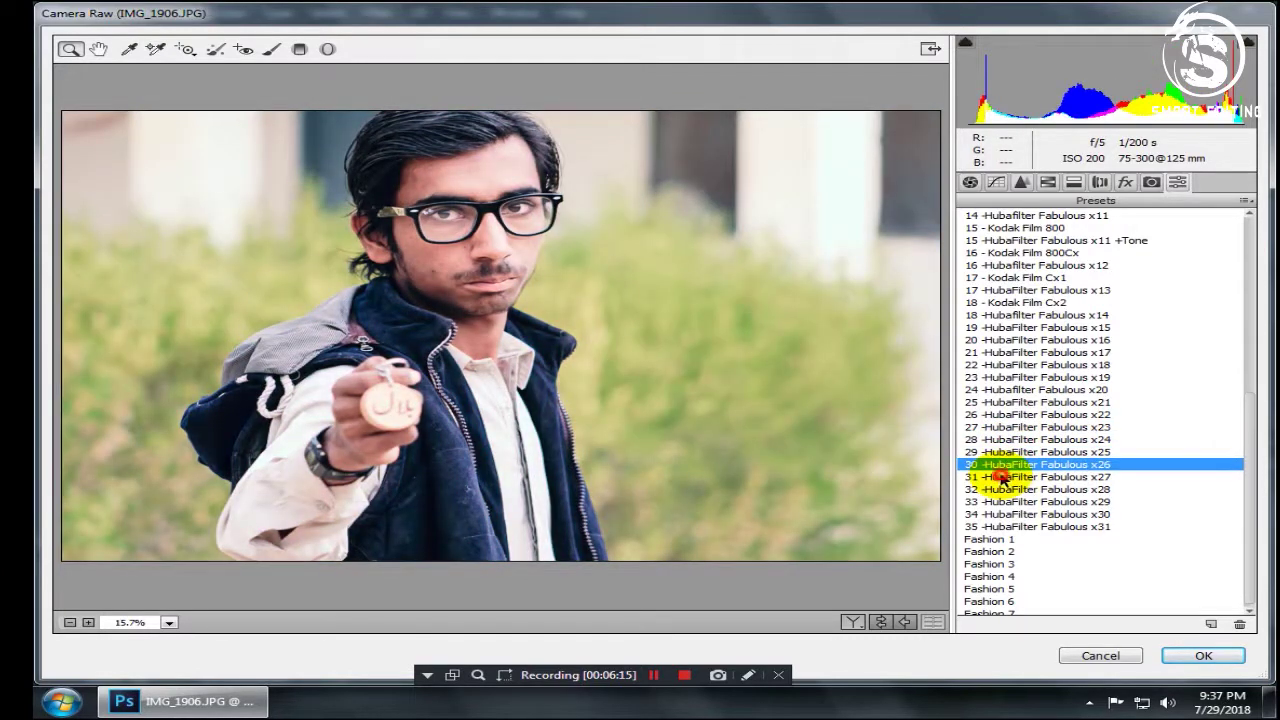
left_click(1001, 477)
left_click(1008, 489)
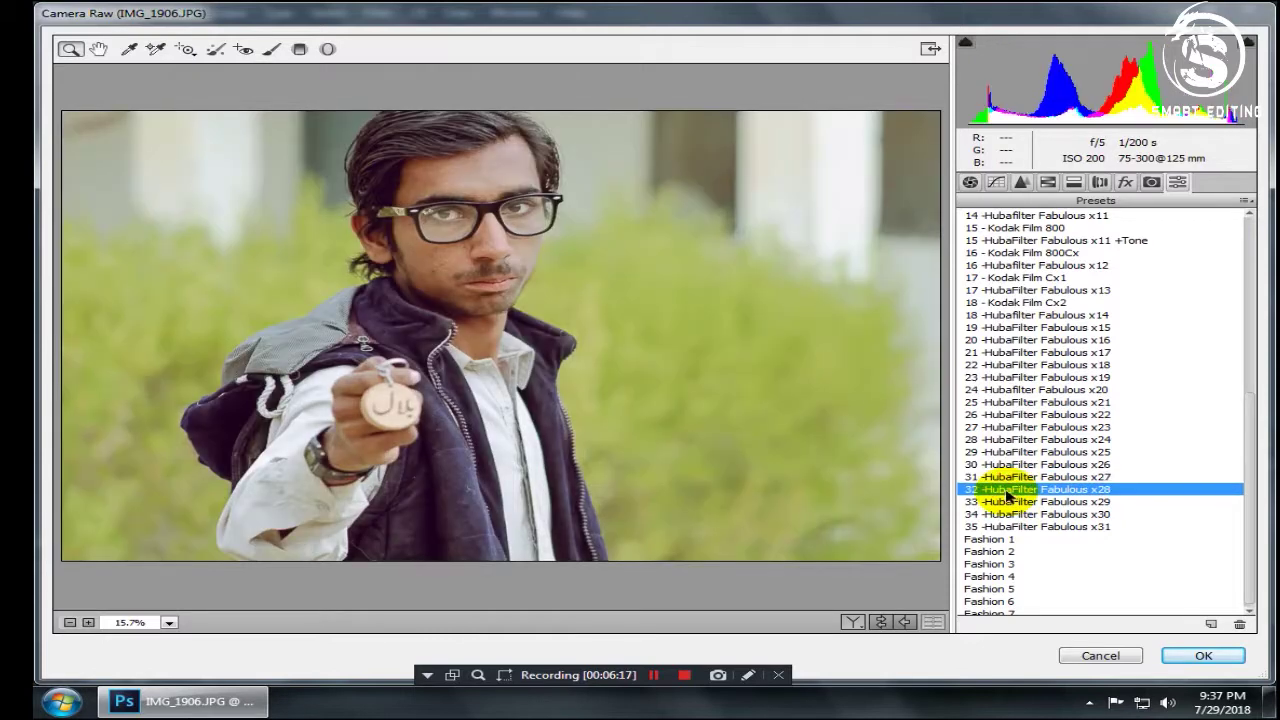
left_click(1003, 502)
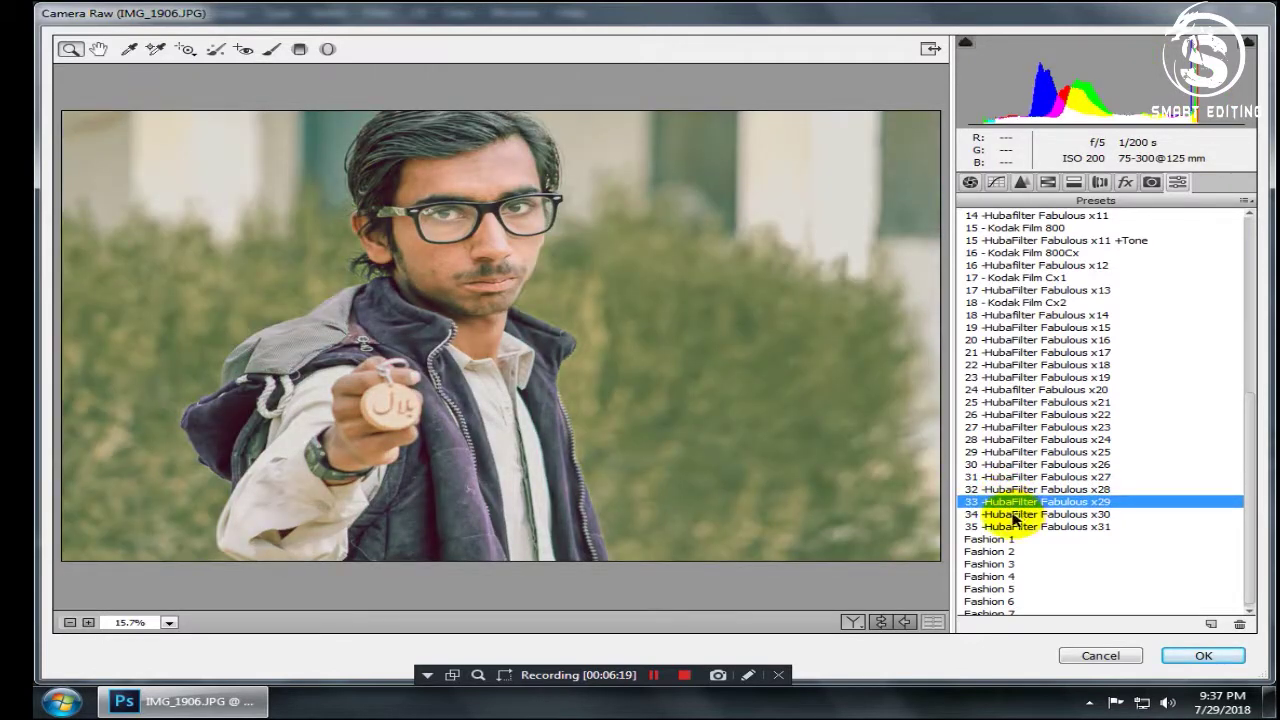
left_click(1014, 515)
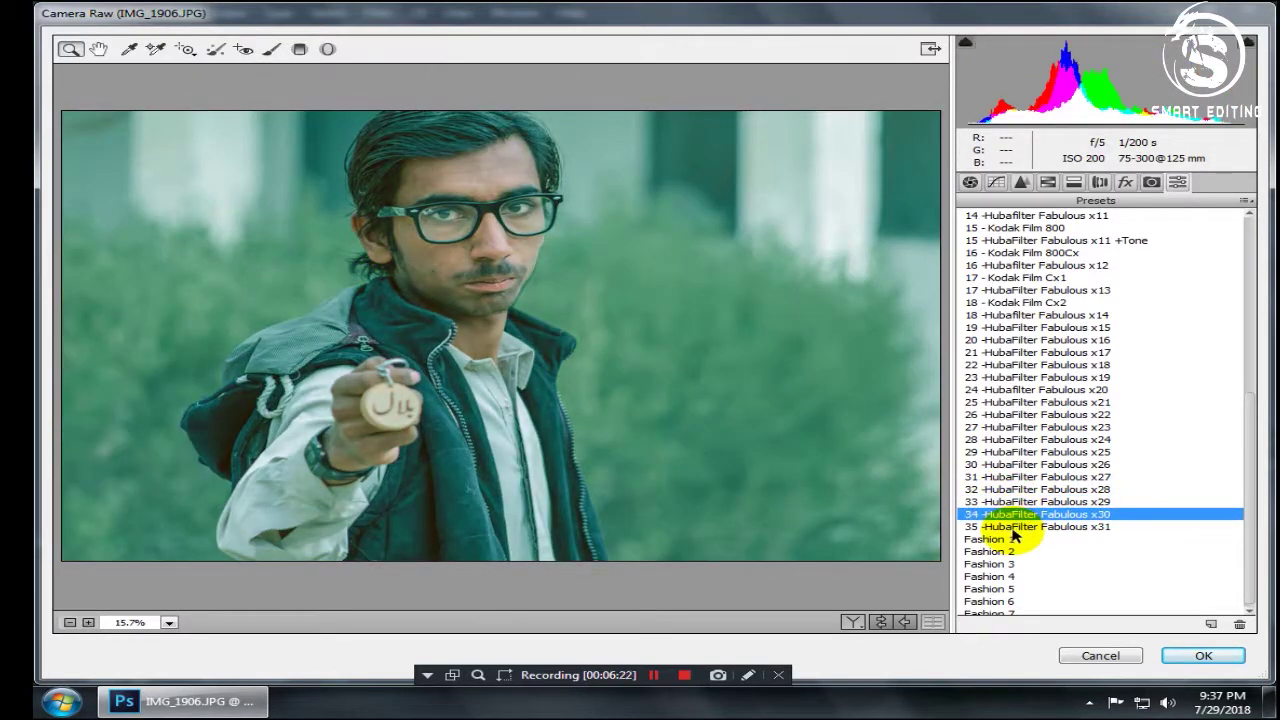
left_click(1008, 527)
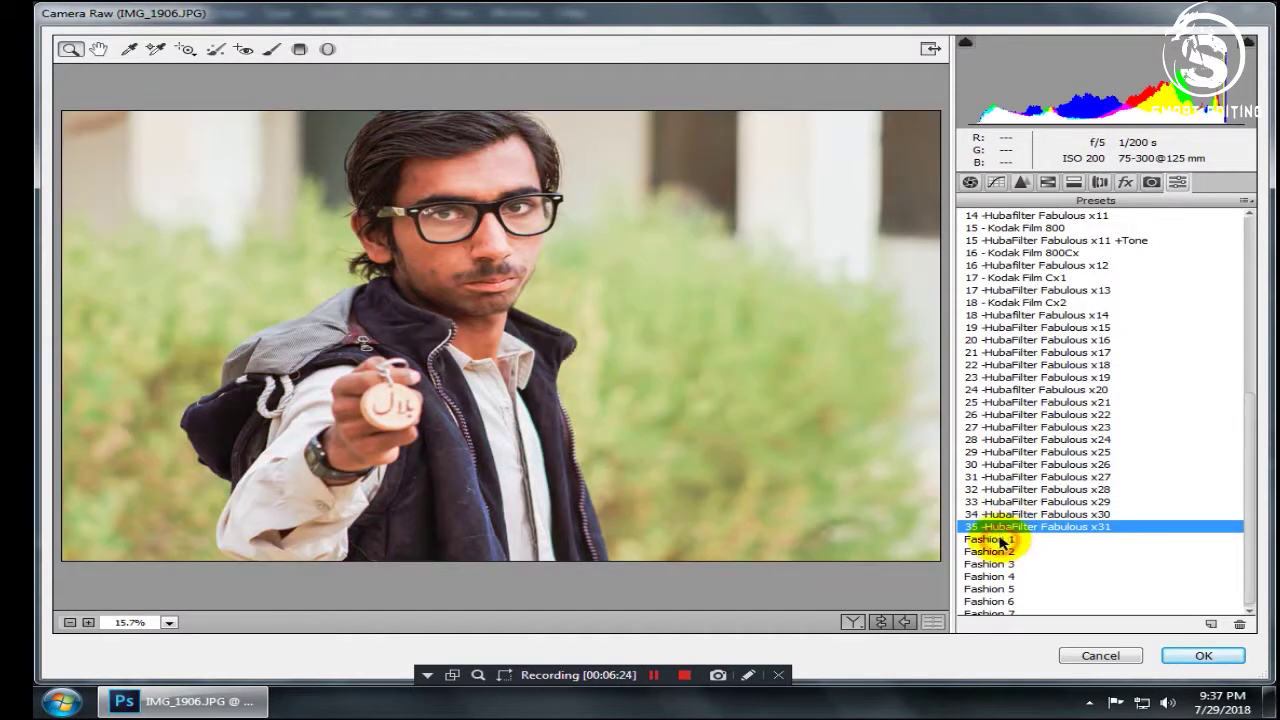
Preview Fashion 1 through Fashion 7 on the portrait, then cancel out of Camera Raw
key("Down")
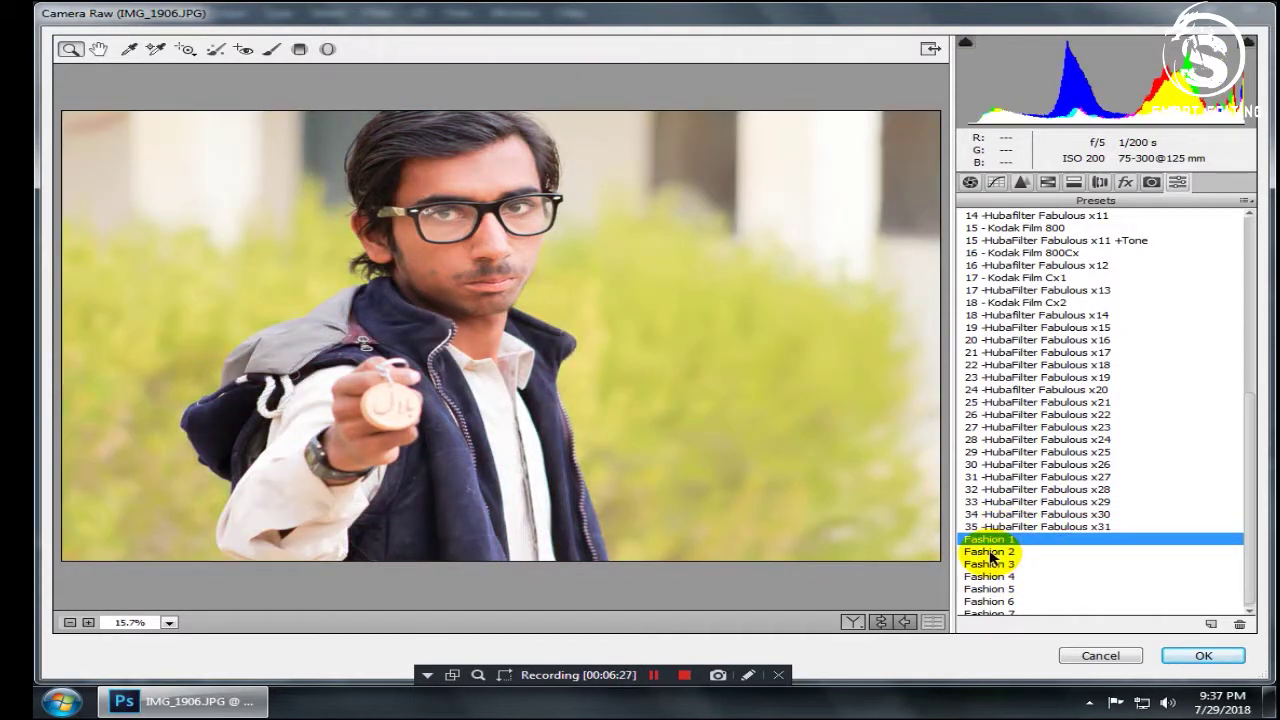
left_click(990, 553)
left_click(988, 565)
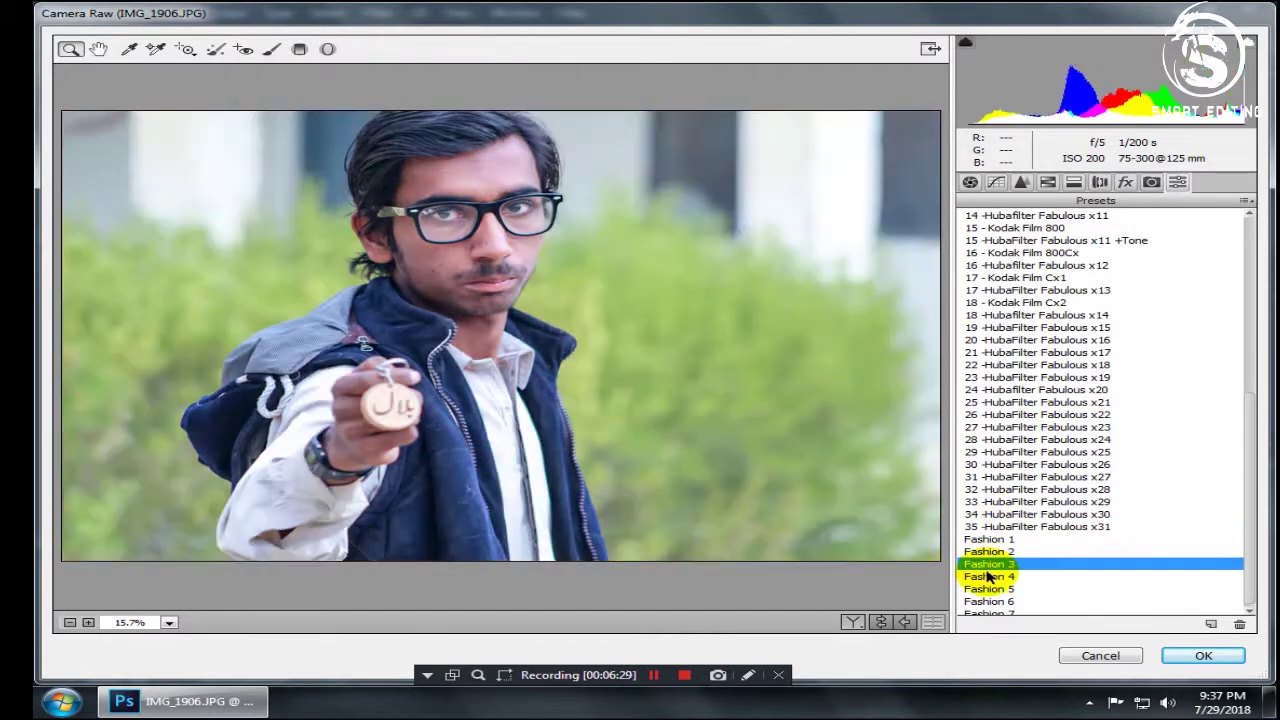
left_click(987, 577)
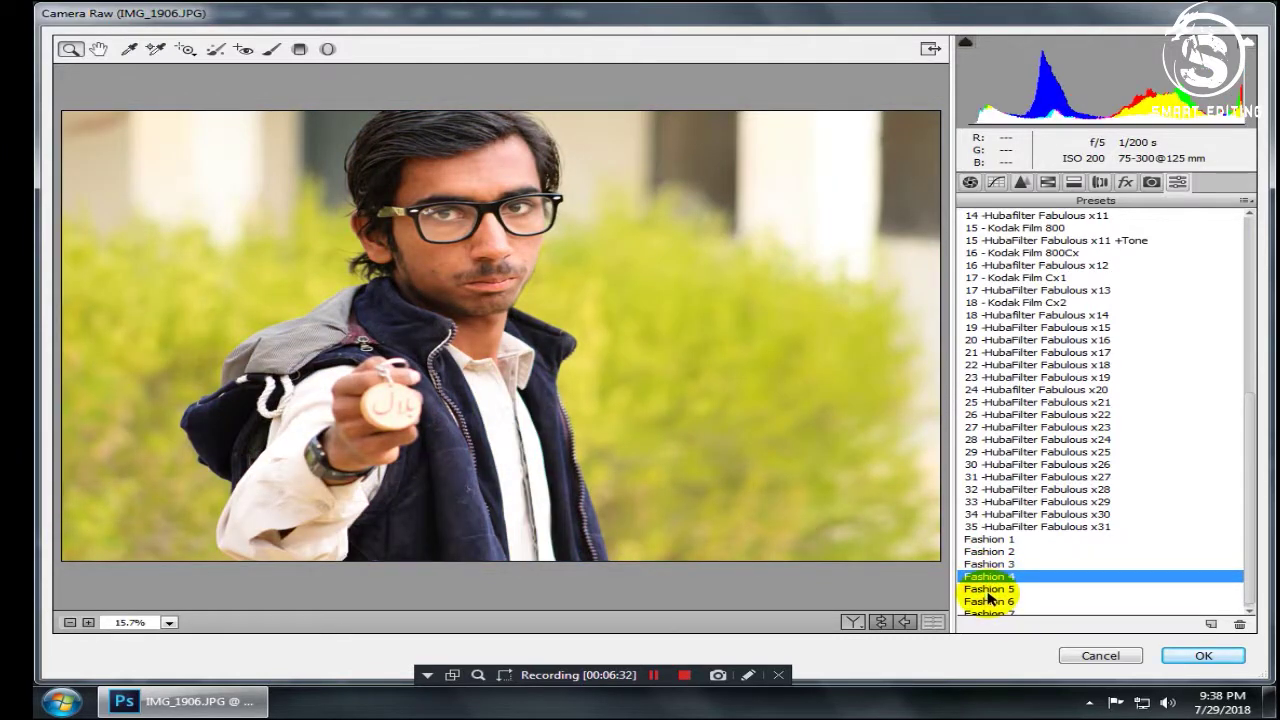
left_click(988, 591)
left_click(986, 602)
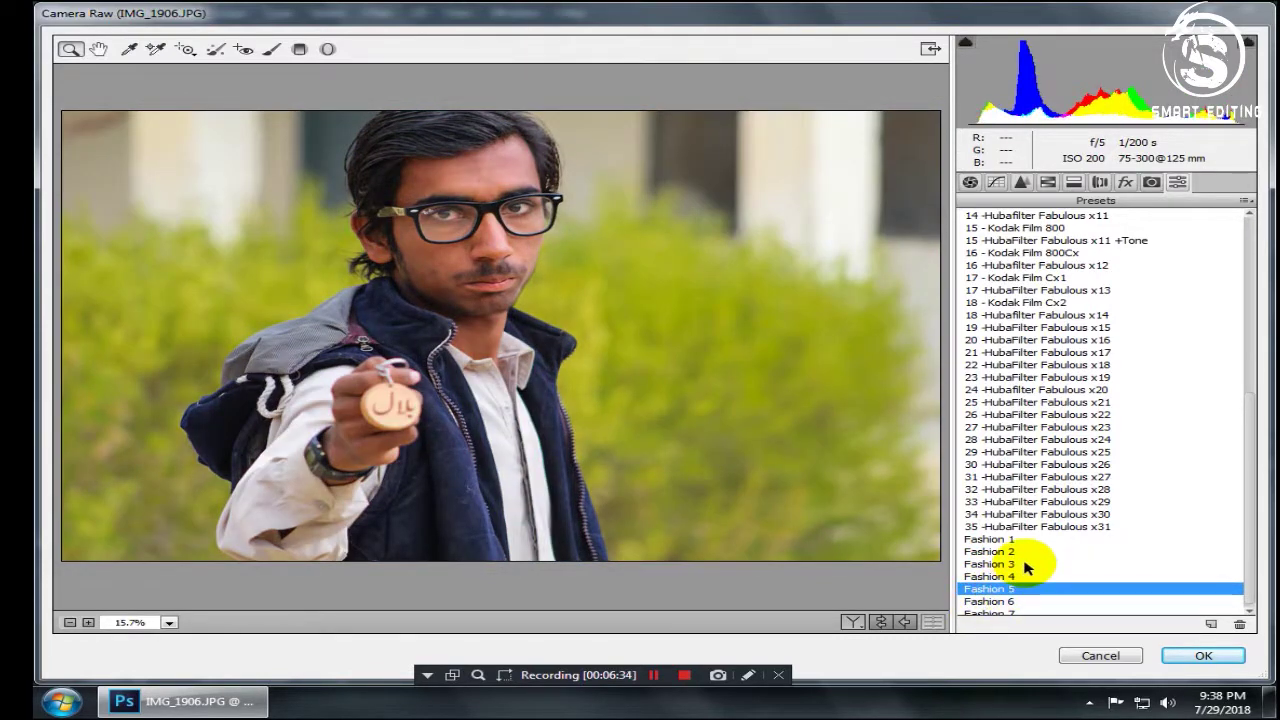
left_click(986, 609)
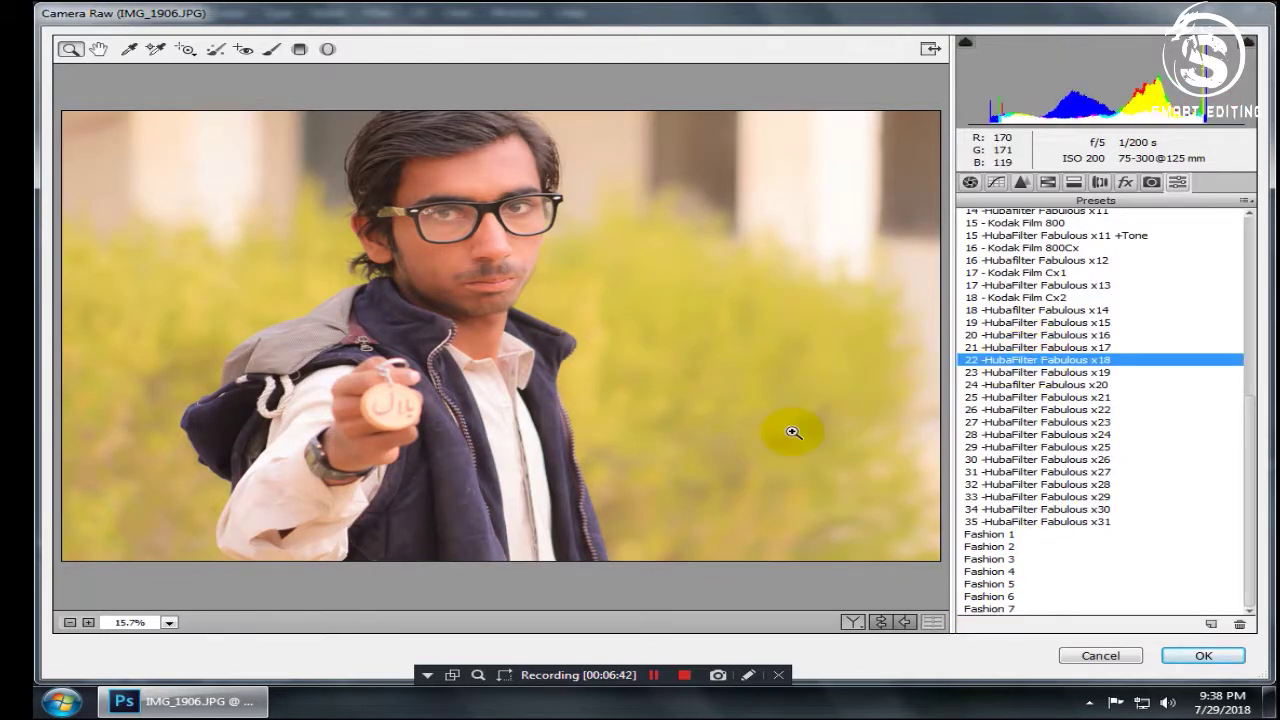
left_click(1107, 656)
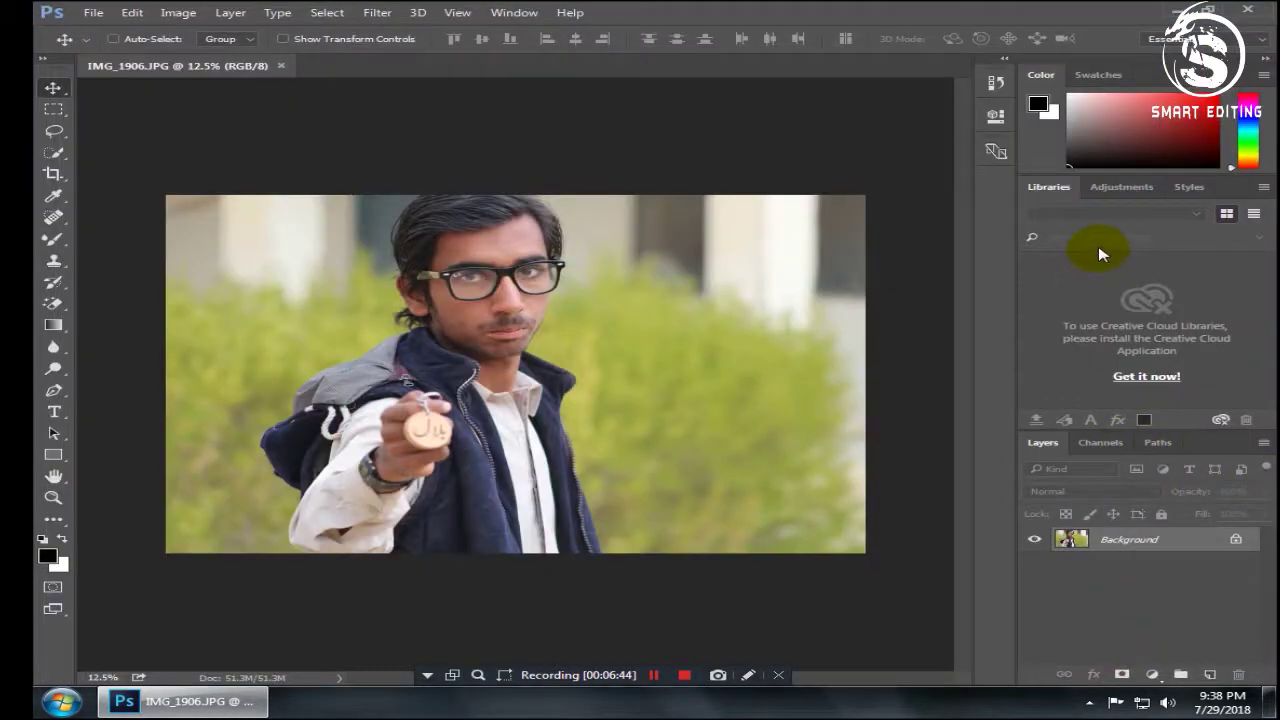